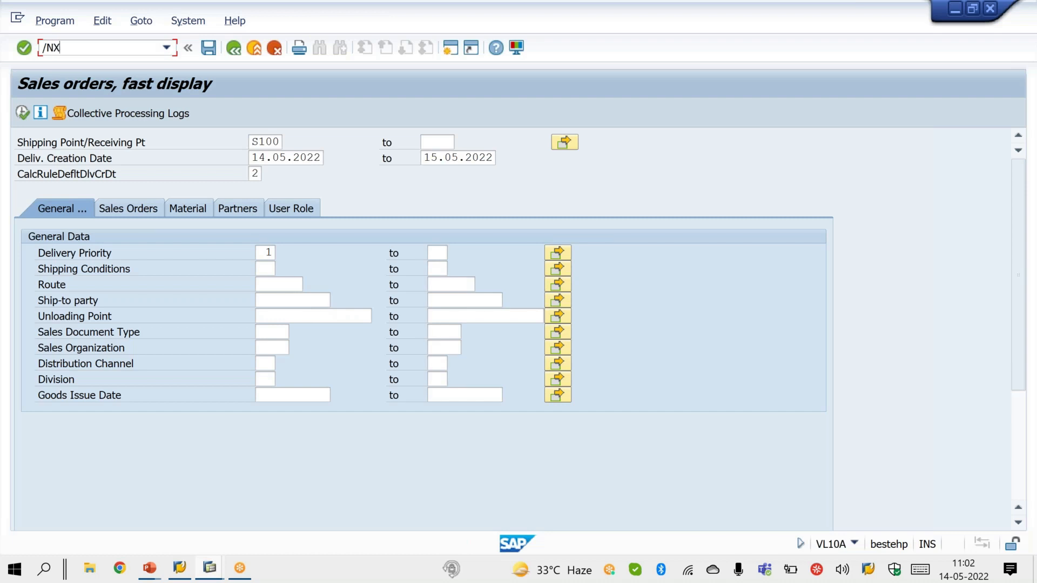
Step: Open transaction XD02 for the first high-priority customer, using its assigned sales area S100, distribution channel 1S, division 1S
{"action": "type", "text": "2"}
{"action": "key", "text": "Return"}
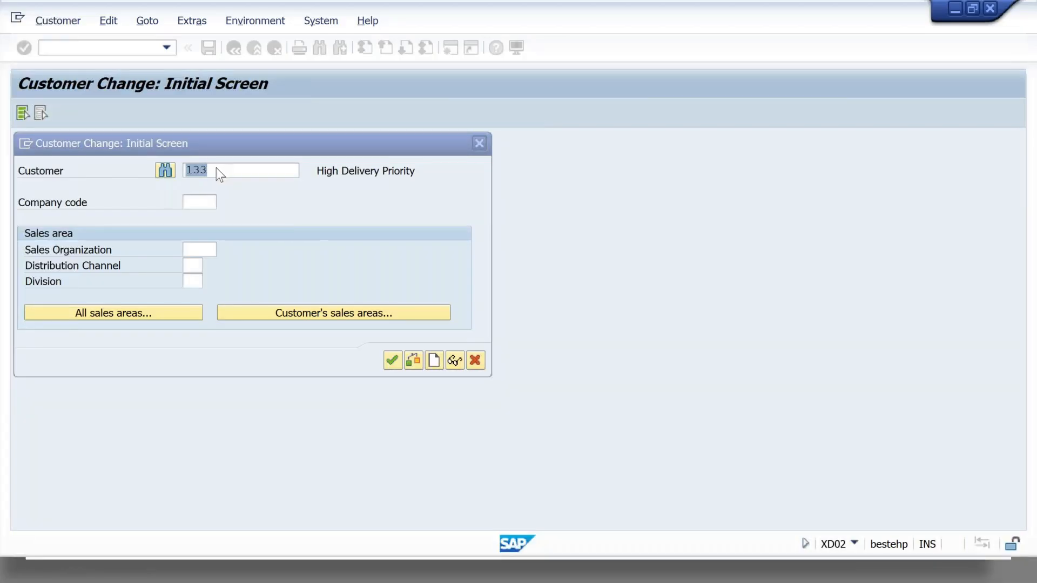
{"action": "key", "text": "BackSpace"}
{"action": "type", "text": "129"}
{"action": "key", "text": "Return"}
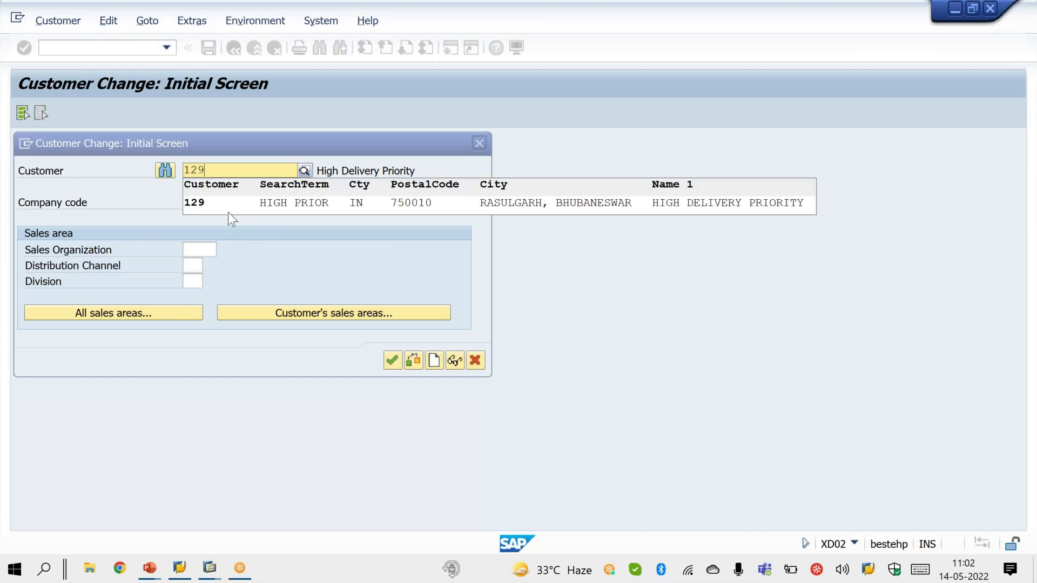
{"action": "left_click", "coordinate": [216, 206]}
{"action": "left_click", "coordinate": [306, 315]}
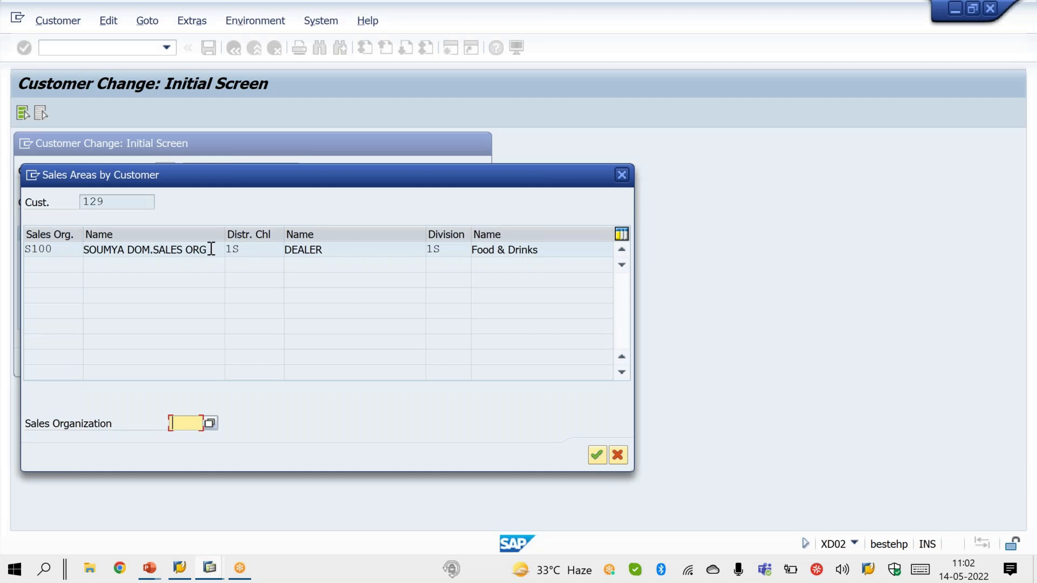
{"action": "double_click", "coordinate": [211, 250]}
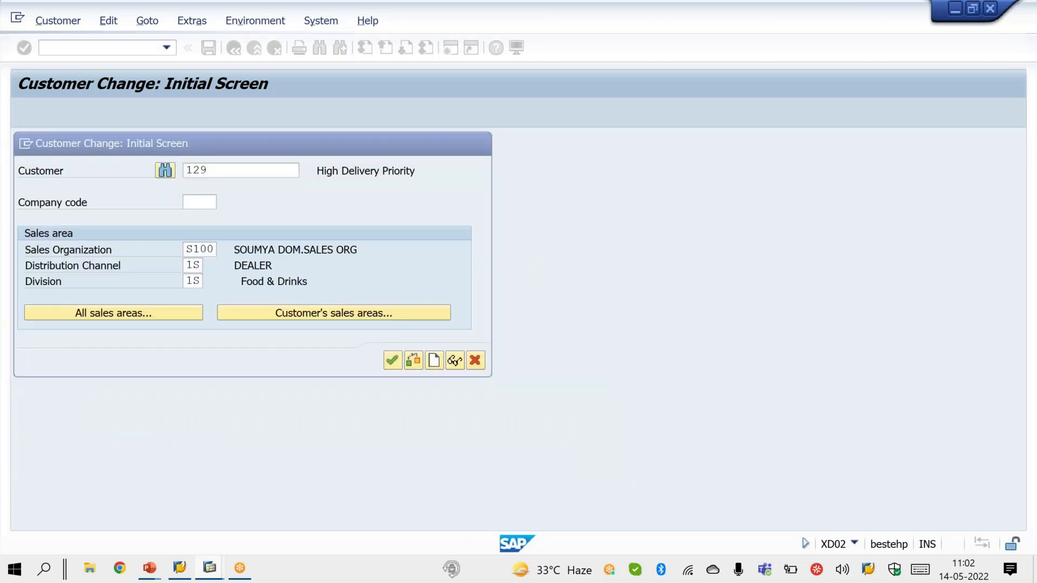
{"action": "key", "text": "Return"}
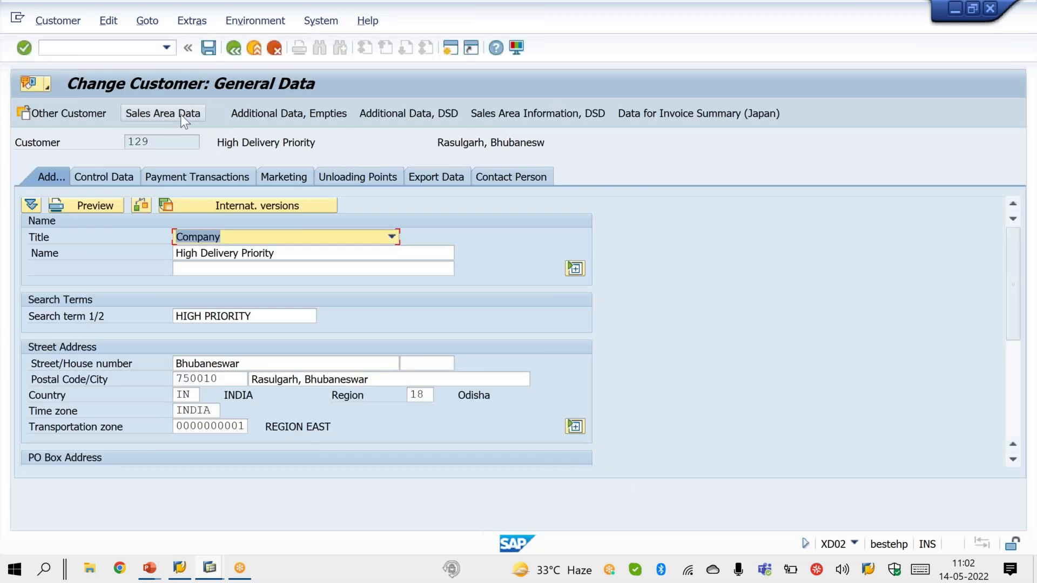
Step: Display the customer's shipping data in the sales area data, circle the Delivery Priority with the pen and erase the drawing
{"action": "left_click", "coordinate": [180, 114]}
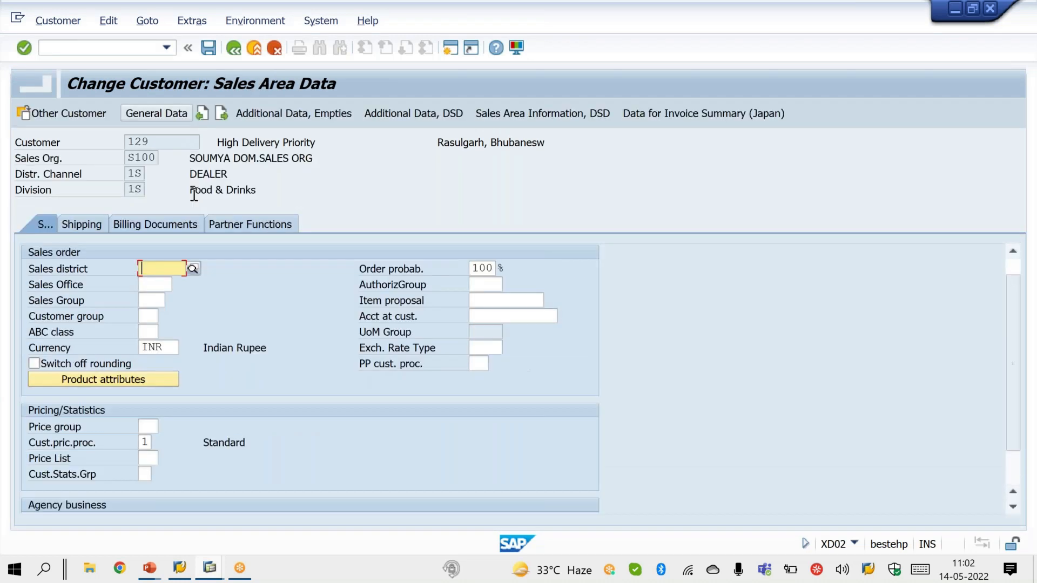
{"action": "left_click", "coordinate": [95, 229]}
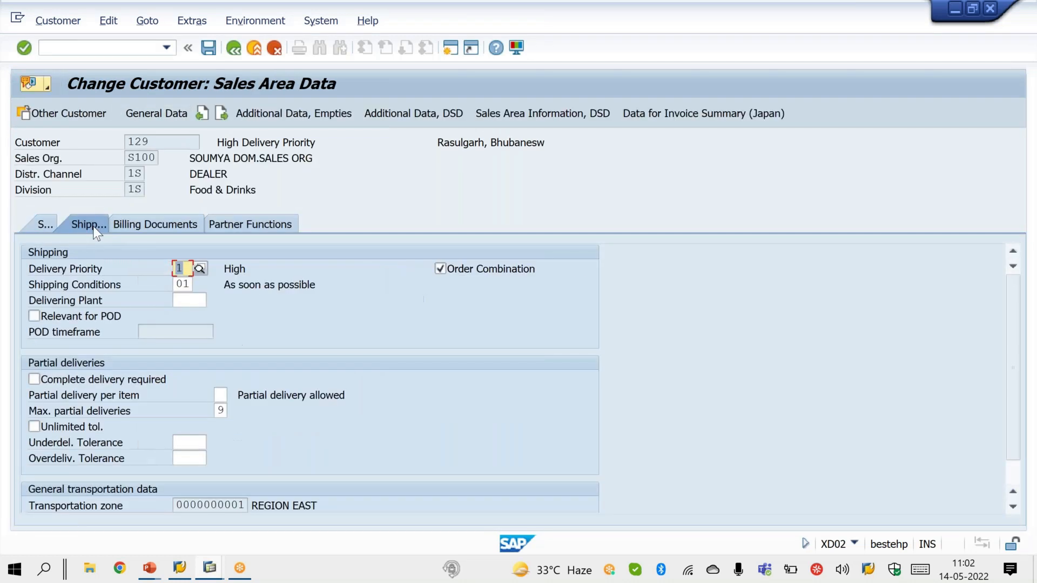
{"action": "left_click", "coordinate": [682, 37]}
{"action": "left_click", "coordinate": [680, 47]}
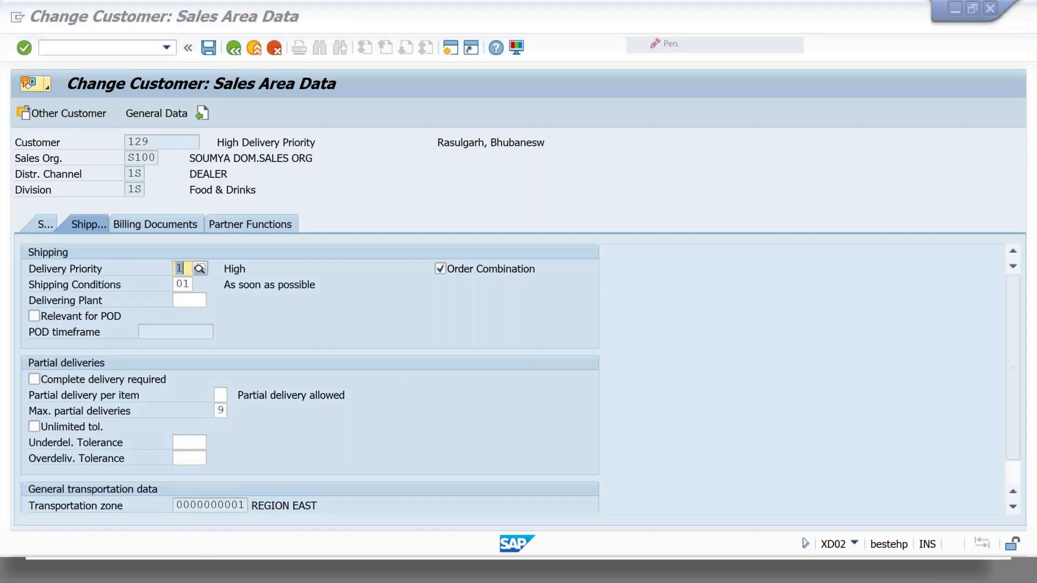
{"action": "mouse_move", "coordinate": [192, 246]}
{"action": "left_mouse_down"}
{"action": "mouse_move", "coordinate": [176, 280]}
{"action": "mouse_move", "coordinate": [173, 242]}
{"action": "mouse_move", "coordinate": [139, 266]}
{"action": "left_mouse_up"}
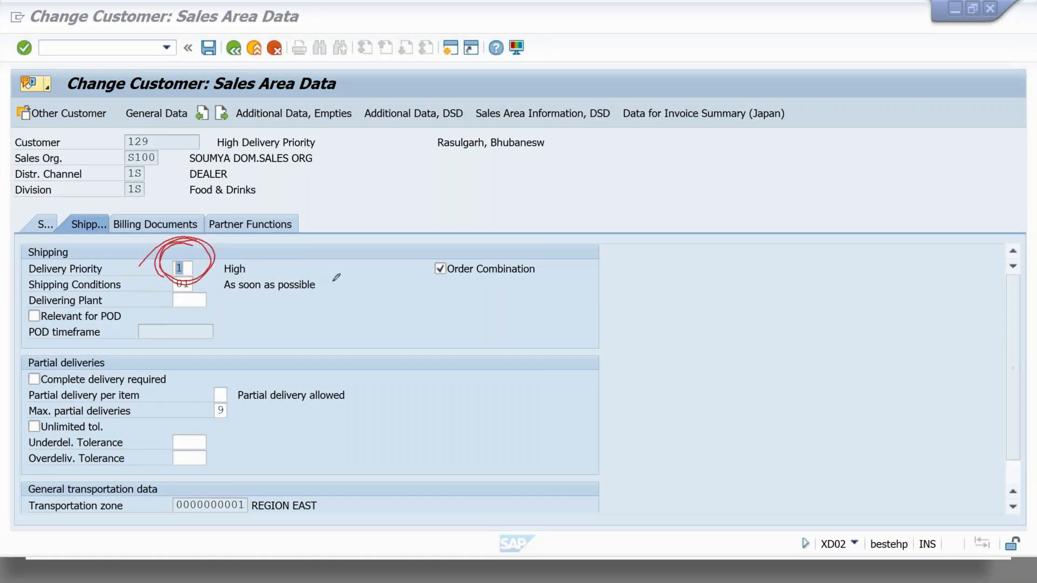
{"action": "left_click", "coordinate": [380, 381]}
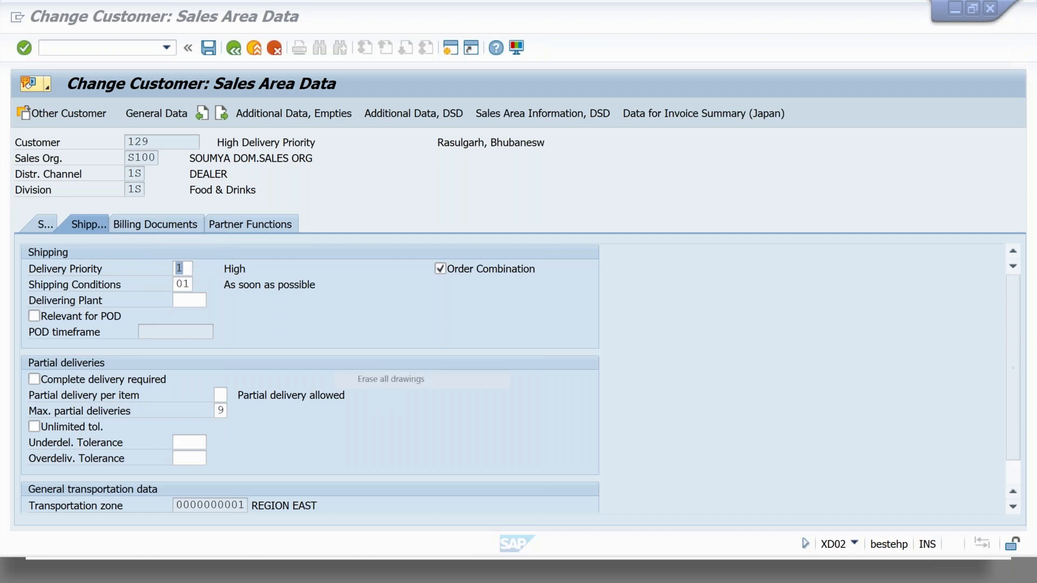
{"action": "left_click", "coordinate": [417, 394]}
Step: Restart transaction XD02 and open the sales area data of the second high-priority customer
{"action": "left_click", "coordinate": [131, 47]}
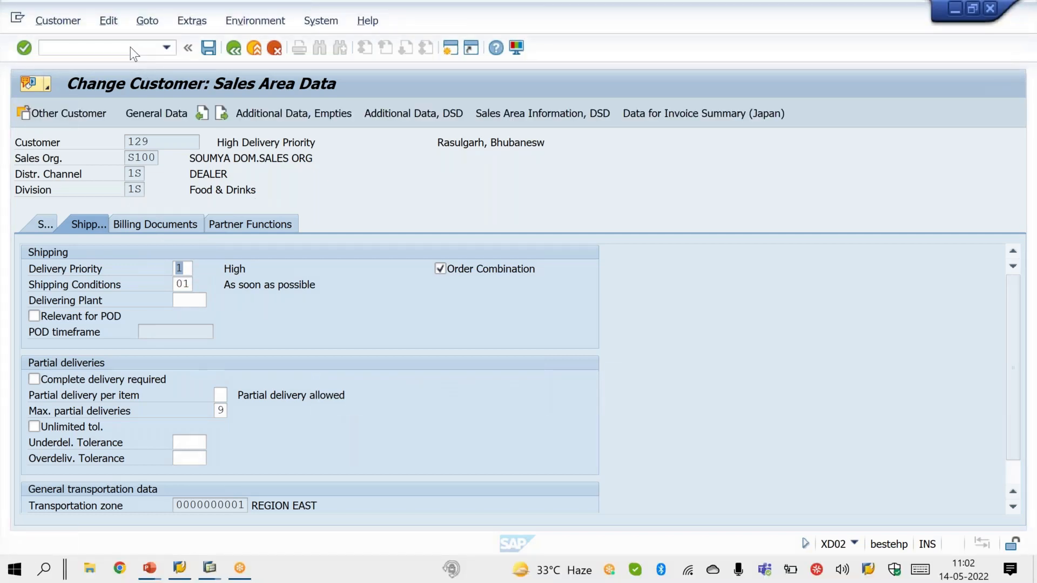
{"action": "type", "text": "/N"}
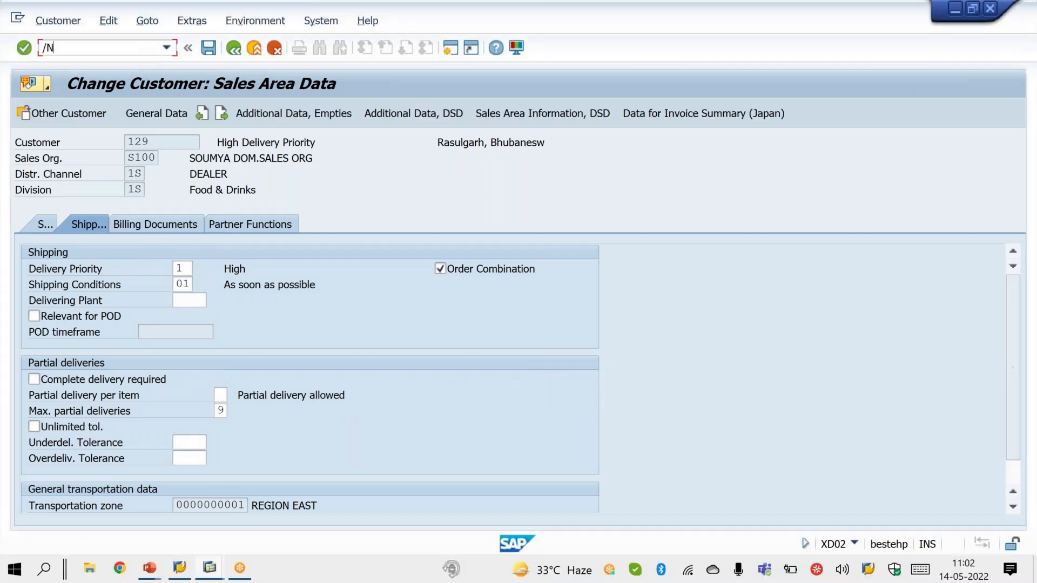
{"action": "type", "text": "XD02"}
{"action": "key", "text": "Return"}
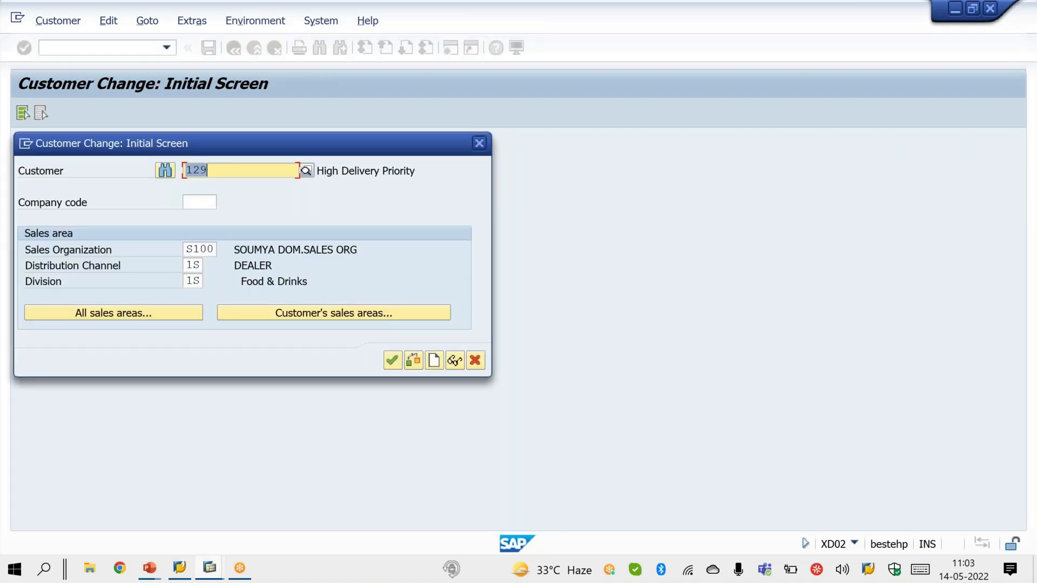
{"action": "type", "text": "135"}
{"action": "key", "text": "Return"}
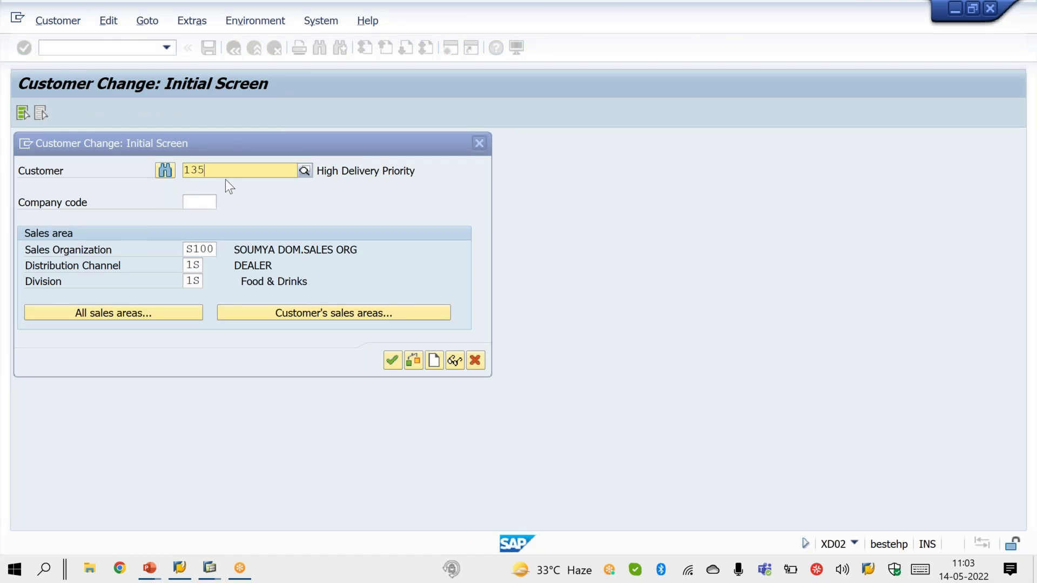
{"action": "key", "text": "Return"}
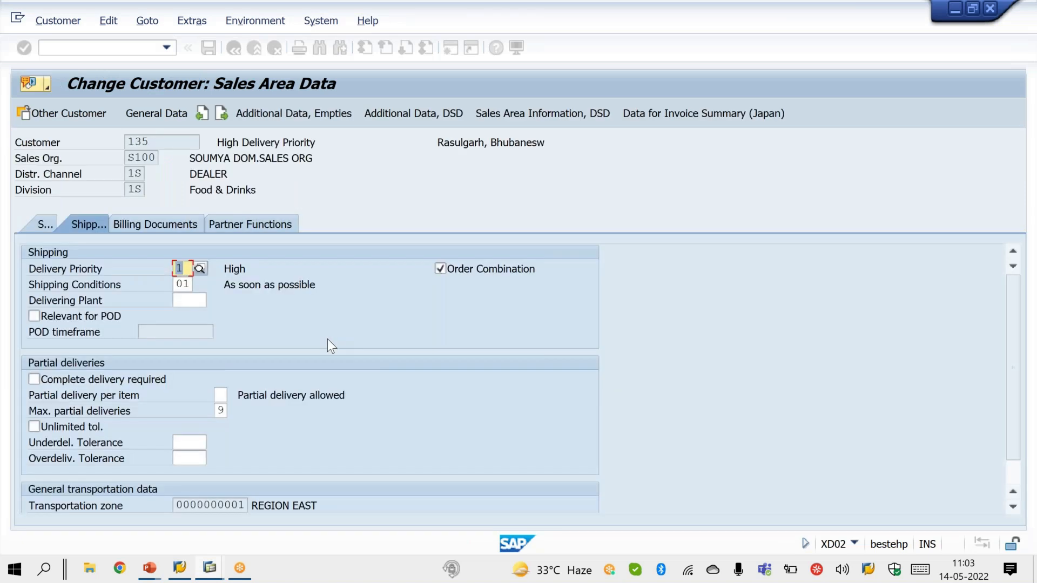
Step: Circle the second customer's Delivery Priority in the shipping data with the pen, and erase the drawing
{"action": "left_click", "coordinate": [670, 15]}
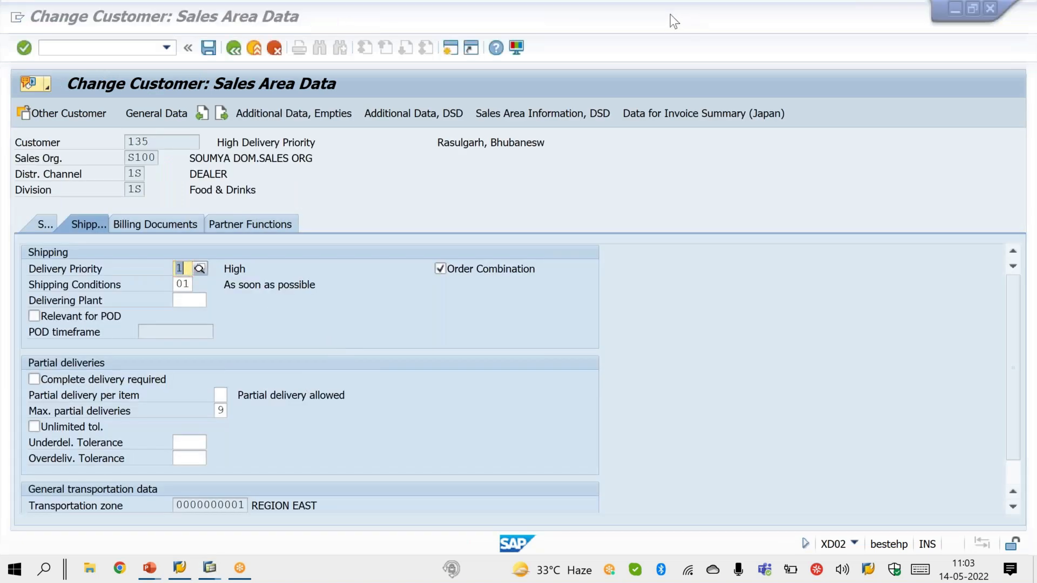
{"action": "left_click", "coordinate": [672, 40]}
{"action": "mouse_move", "coordinate": [192, 256]}
{"action": "left_mouse_down"}
{"action": "mouse_move", "coordinate": [203, 263]}
{"action": "mouse_move", "coordinate": [160, 256]}
{"action": "left_mouse_up"}
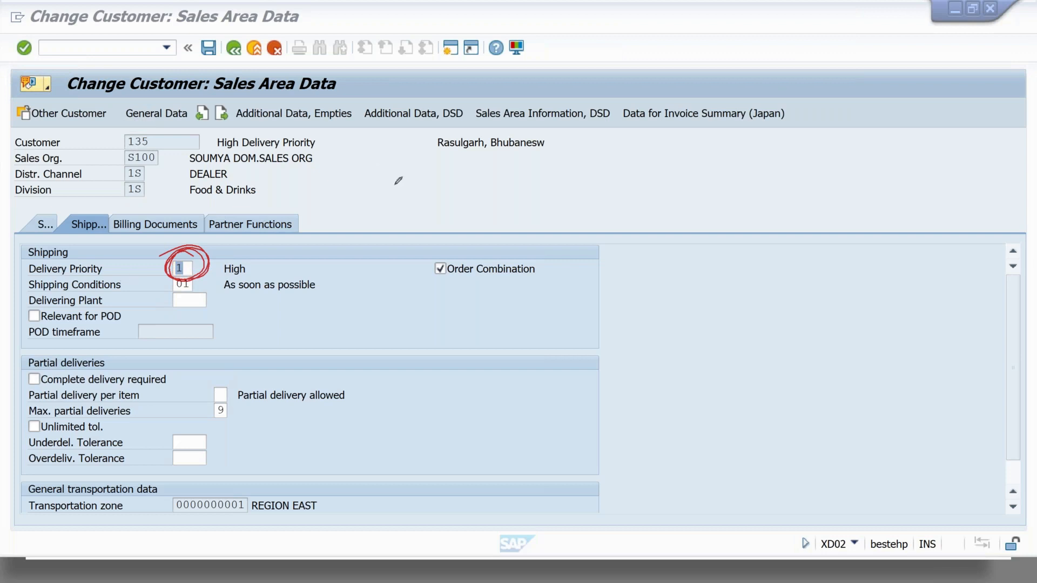
{"action": "right_click", "coordinate": [422, 282]}
{"action": "left_click", "coordinate": [446, 275]}
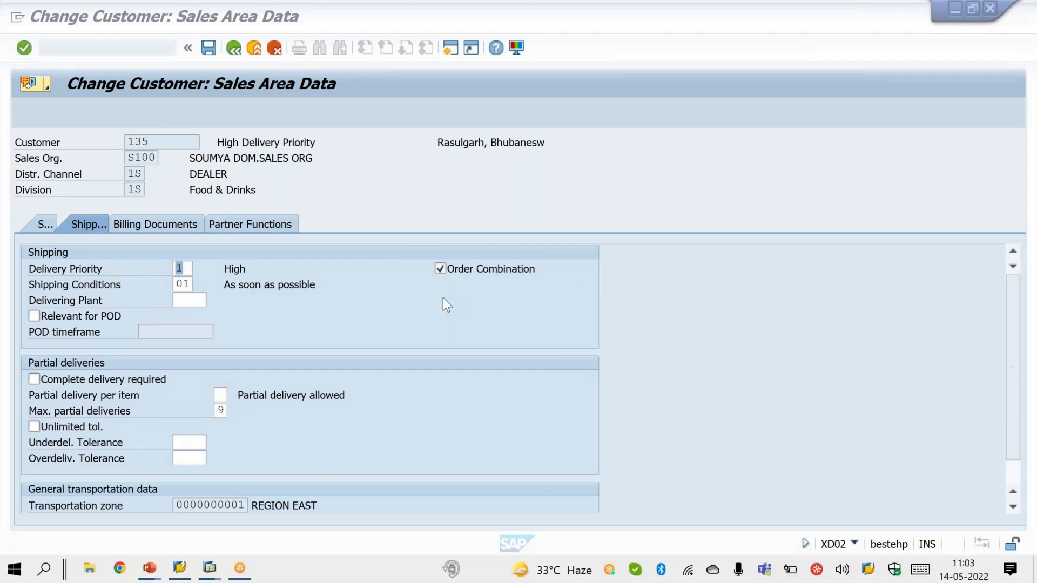
Step: Restart XD02 for the low-priority customer, circle its Delivery Priority in the shipping data and leave the drawing mode
{"action": "left_click", "coordinate": [57, 49]}
{"action": "type", "text": "/NXD02"}
{"action": "key", "text": "Return"}
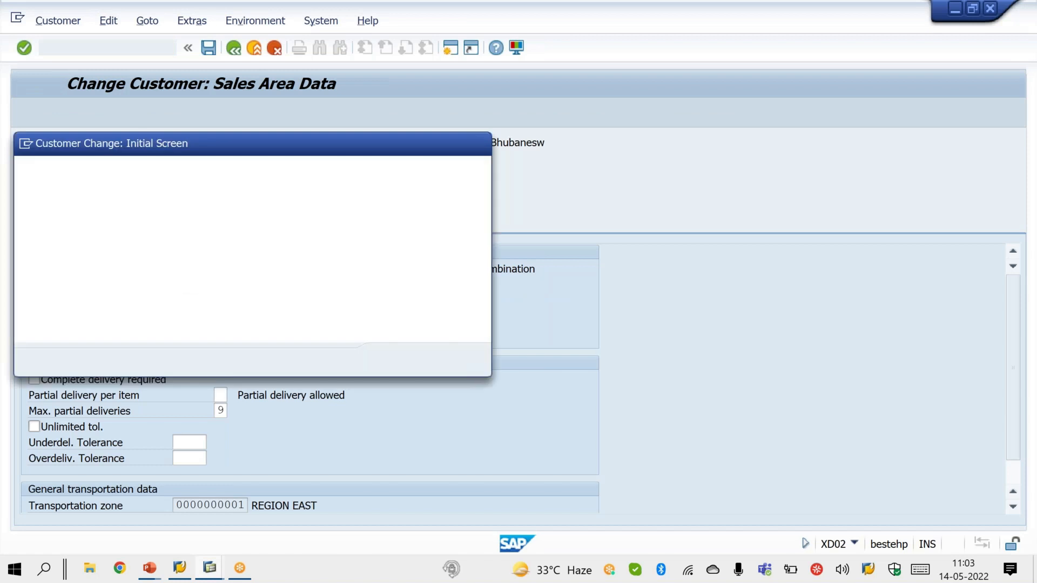
{"action": "type", "text": "130"}
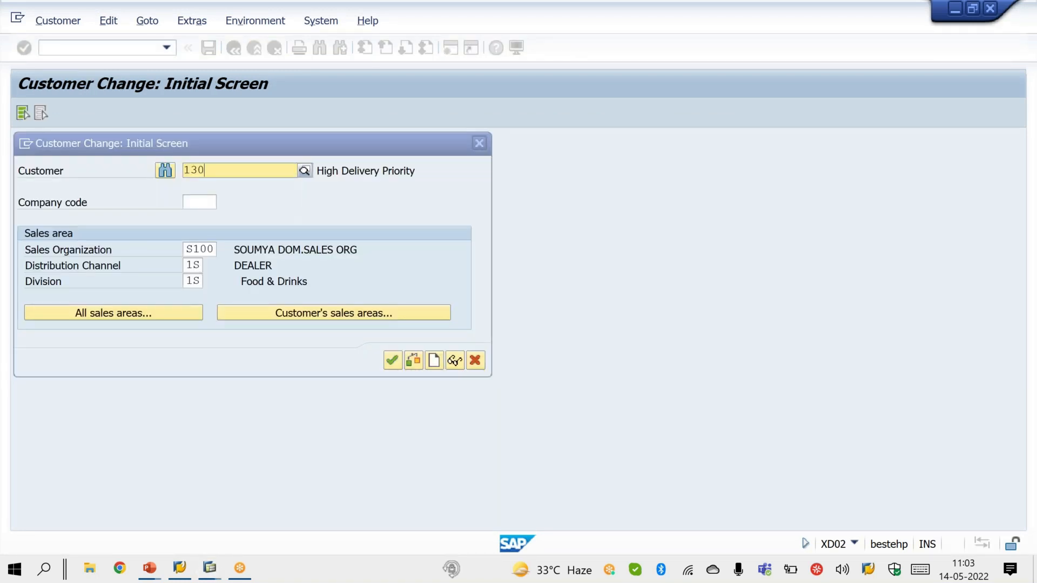
{"action": "key", "text": "Return"}
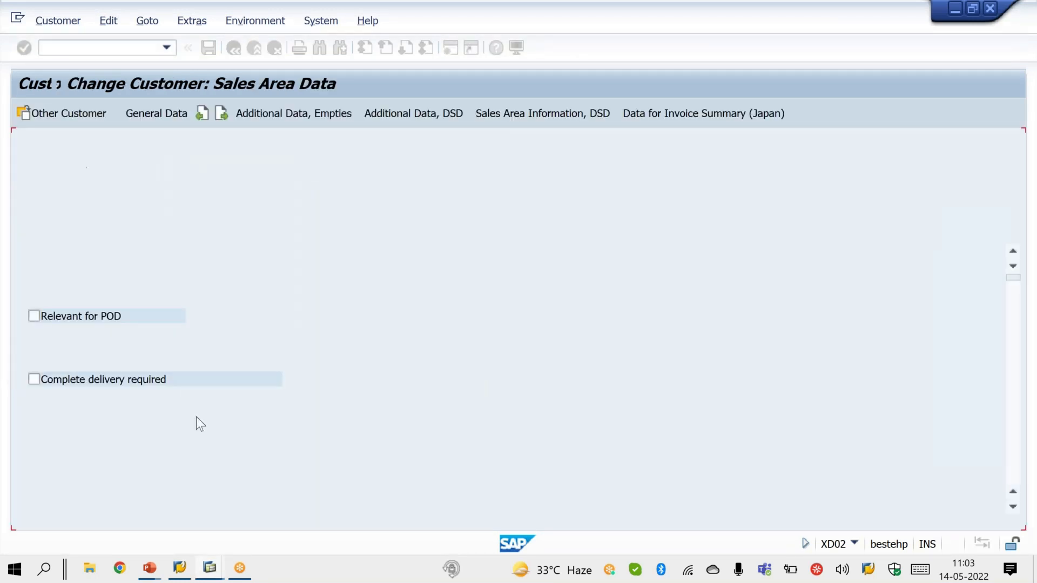
{"action": "left_click", "coordinate": [676, 44]}
{"action": "left_click_drag", "start_coordinate": [196, 252], "coordinate": [174, 249]}
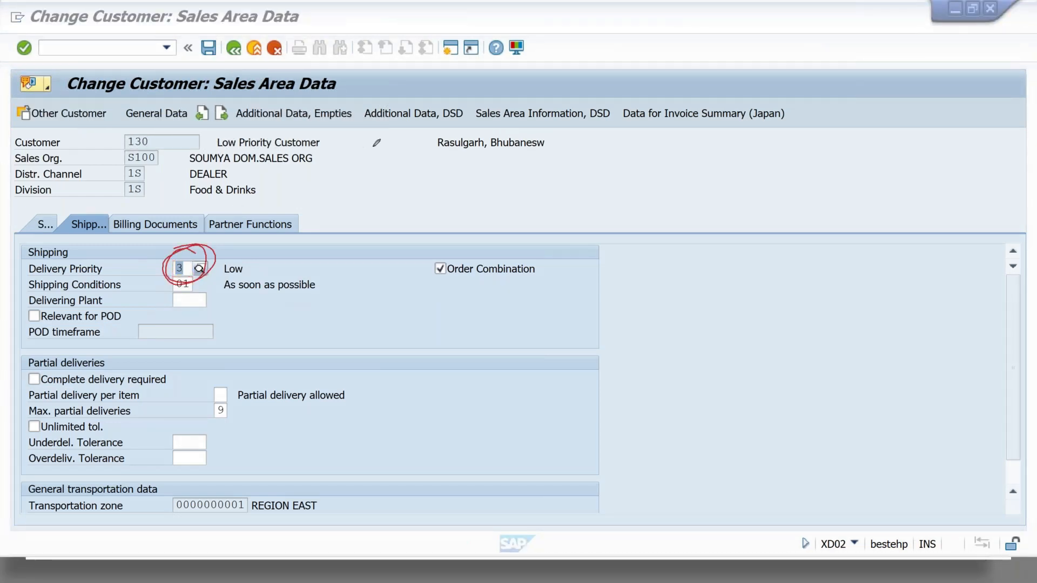
{"action": "key", "text": "Escape"}
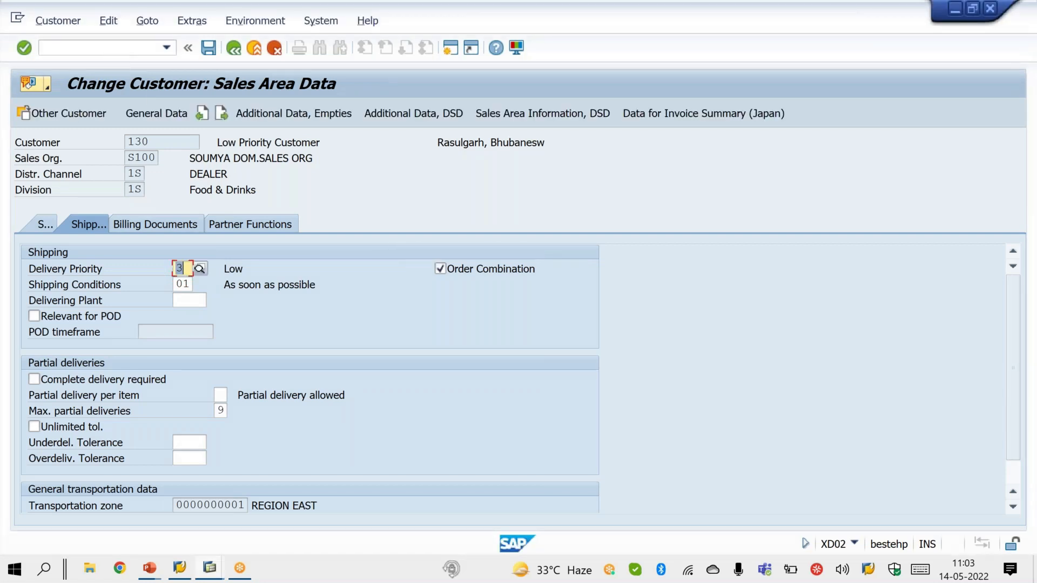
Step: Start transaction VA01 and begin a standard sales order with order type OR
{"action": "left_click", "coordinate": [95, 48]}
{"action": "type", "text": "/nva01"}
{"action": "key", "text": "Return"}
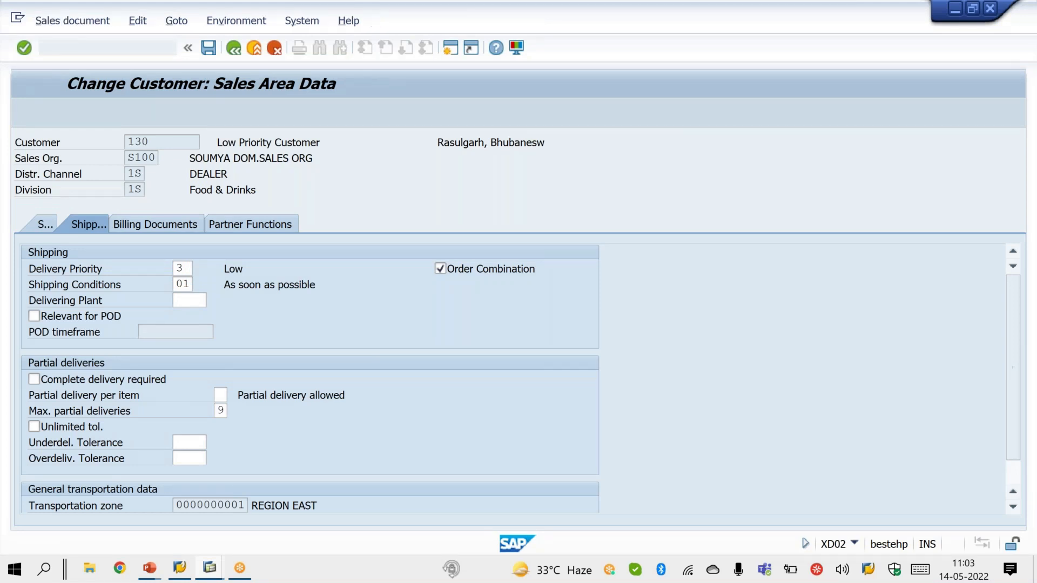
{"action": "type", "text": "p"}
{"action": "key", "text": "BackSpace"}
{"action": "type", "text": "or"}
{"action": "key", "text": "Return"}
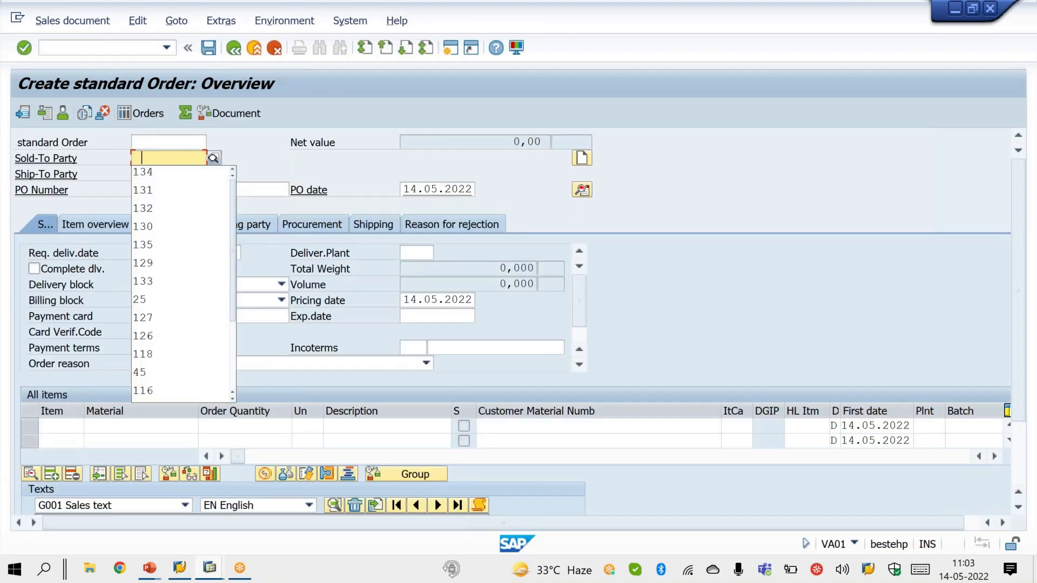
Step: Enter the first high-priority customer's number as the sold-to party and OK as the PO number
{"action": "type", "text": "129"}
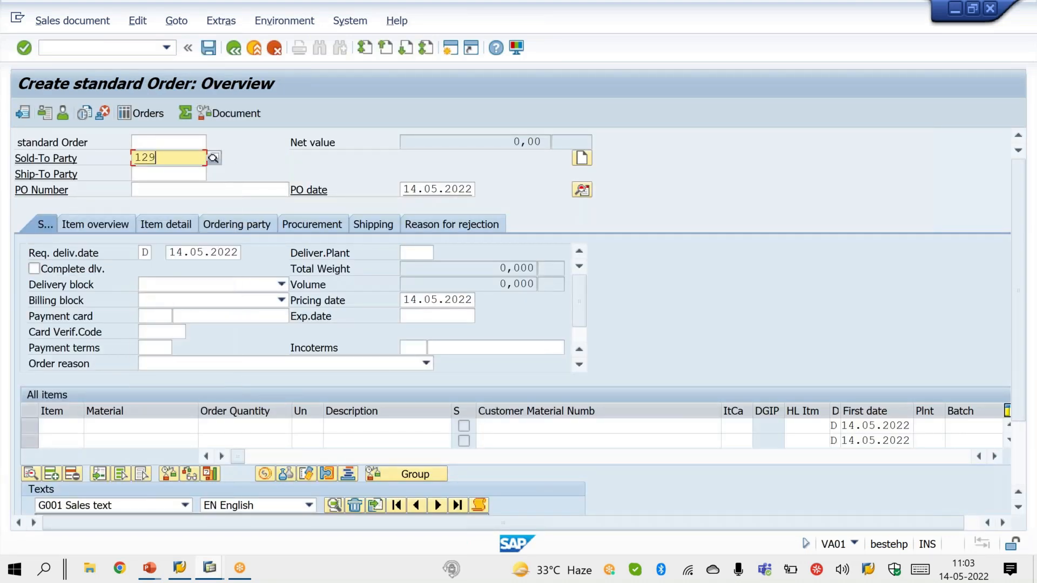
{"action": "key", "text": "Tab"}
{"action": "key", "text": "Tab"}
{"action": "type", "text": "OK"}
{"action": "key", "text": "Return"}
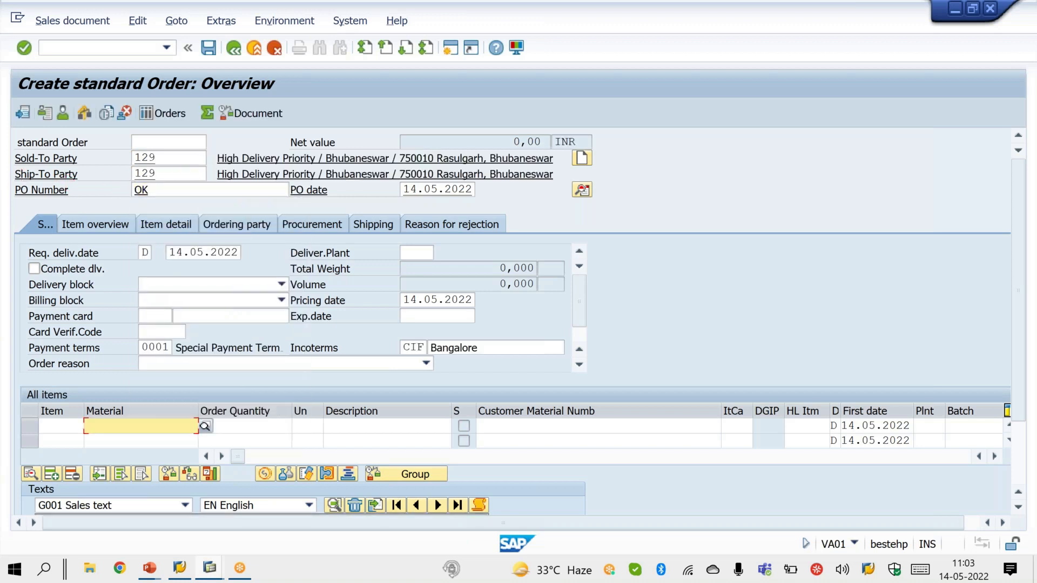
Step: Add material Y with an order quantity of 10 to the order and save it
{"action": "type", "text": "Y"}
{"action": "key", "text": "Tab"}
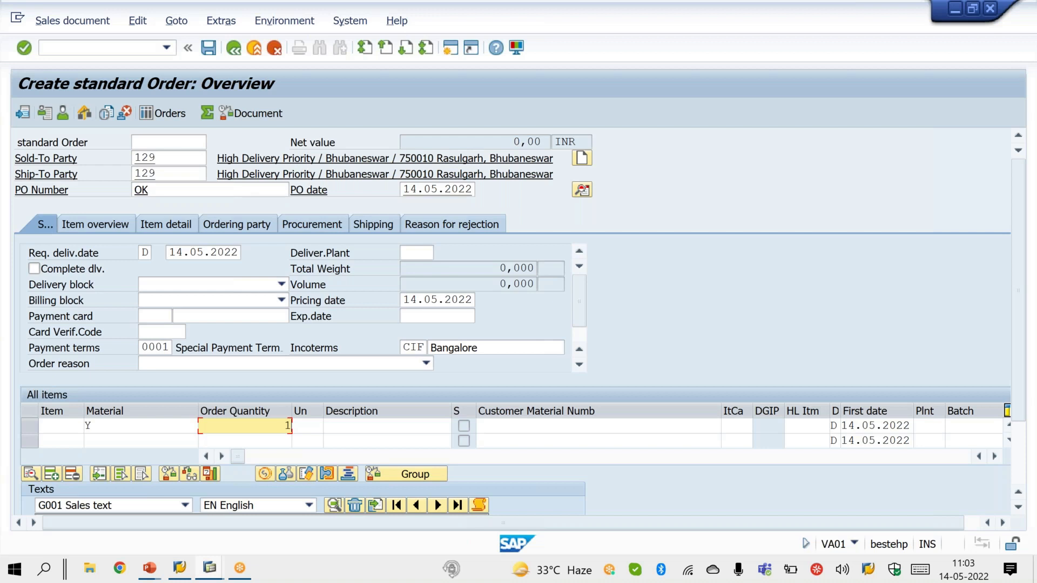
{"action": "type", "text": "10"}
{"action": "key", "text": "Return"}
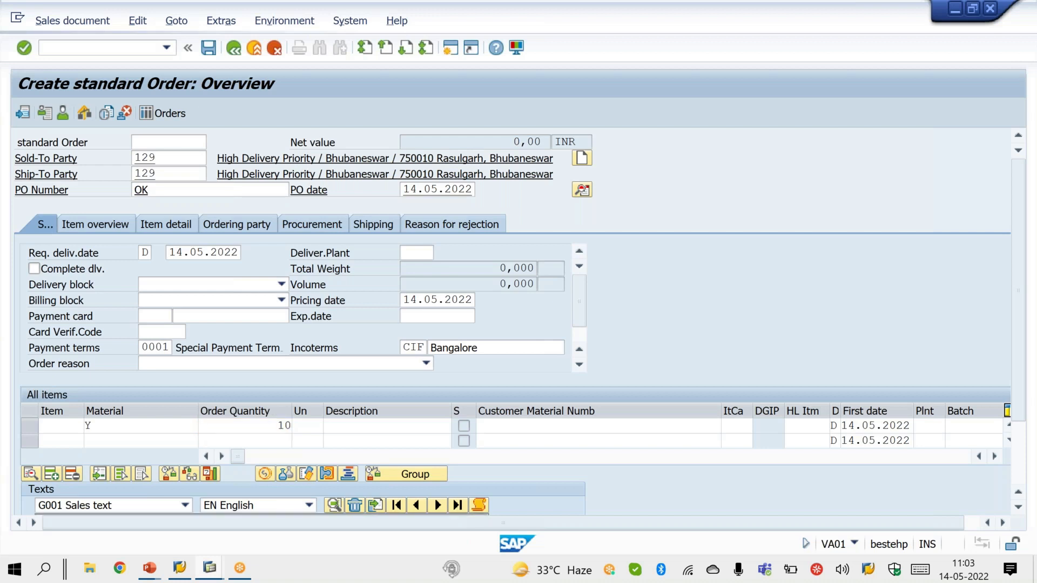
{"action": "key", "text": "ctrl+s"}
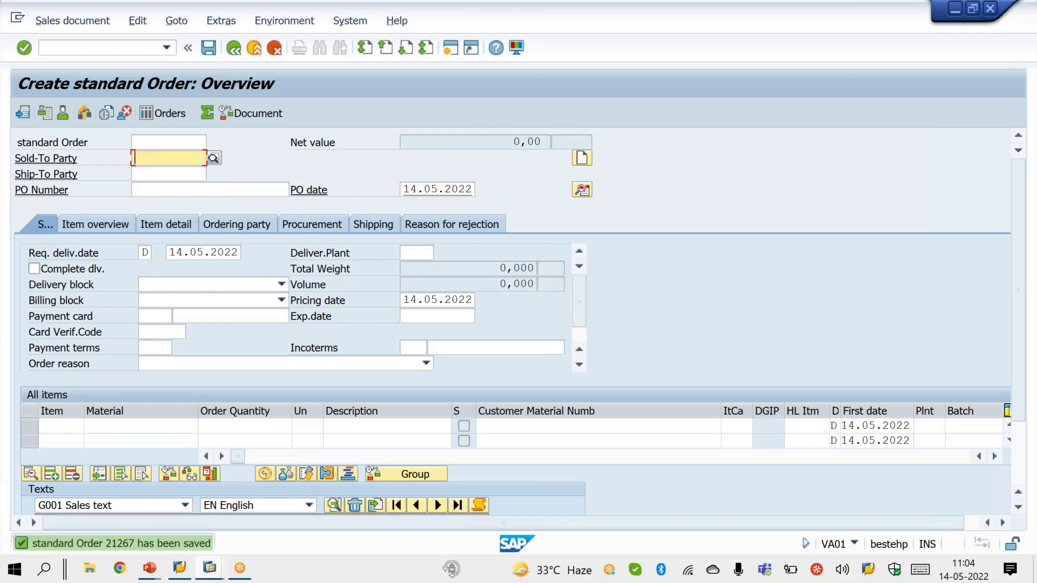
Step: Open Notepad and note the first customer's number, the priority HIGH and the number of the saved order
{"action": "left_click", "coordinate": [48, 570]}
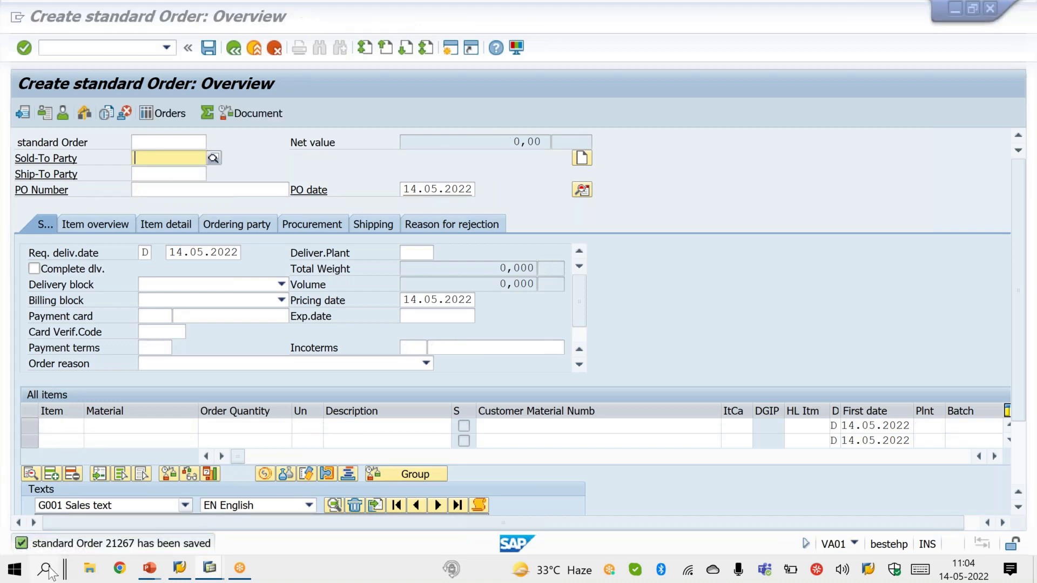
{"action": "type", "text": "NOTE"}
{"action": "left_click", "coordinate": [169, 107]}
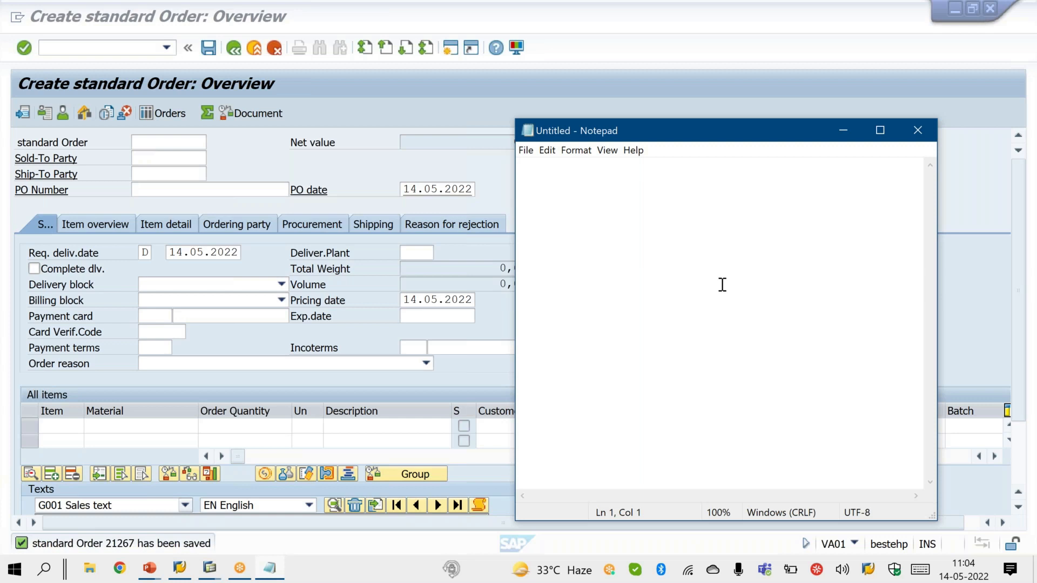
{"action": "type", "text": "129   - HIGH - 212"}
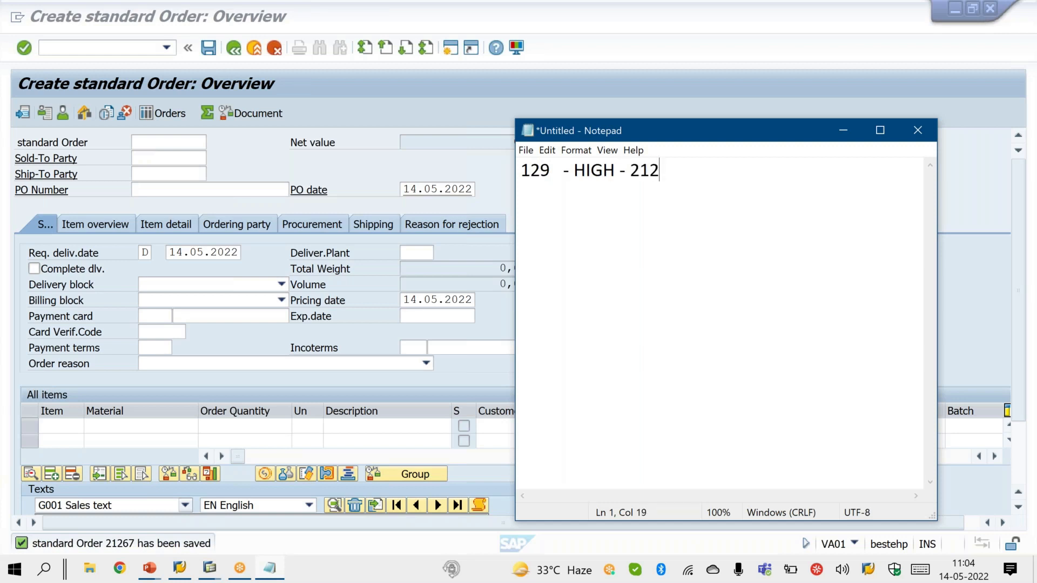
{"action": "type", "text": "67"}
Step: Add a second note line with the other high-priority customer's number and HIGH, leaving the order number open
{"action": "key", "text": "Return"}
{"action": "type", "text": "135  -"}
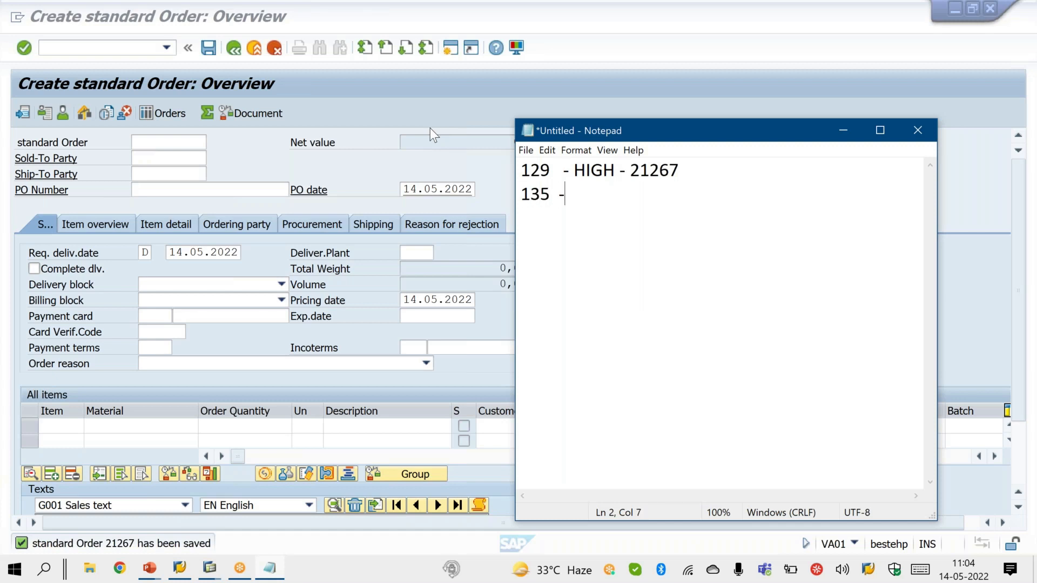
{"action": "type", "text": "  HIGH -"}
Step: Enter the other high-priority customer's number as the sold-to party in a new standard order and OK as the PO number
{"action": "left_click", "coordinate": [146, 162]}
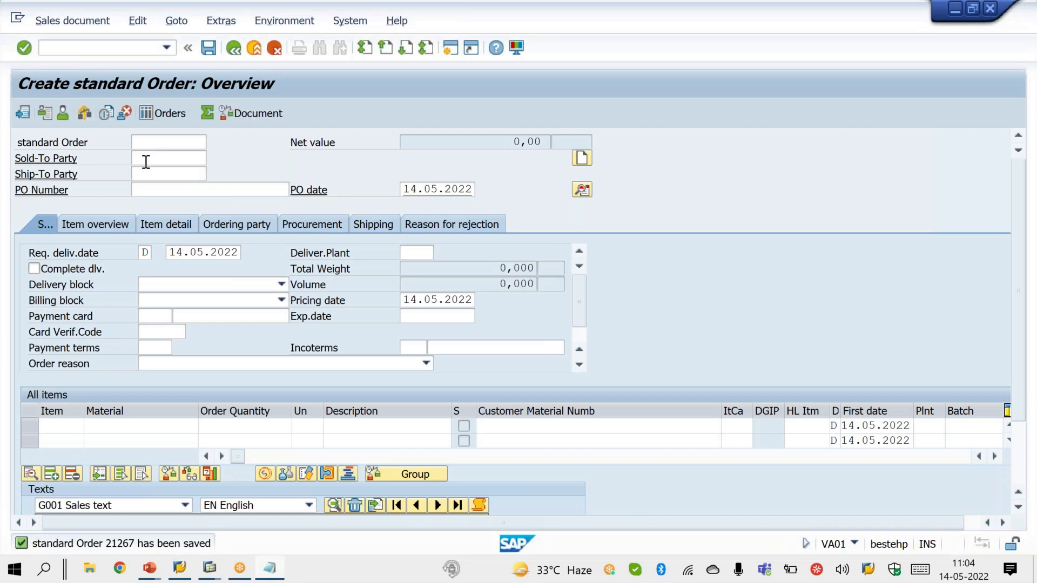
{"action": "left_click", "coordinate": [146, 162]}
{"action": "type", "text": "135"}
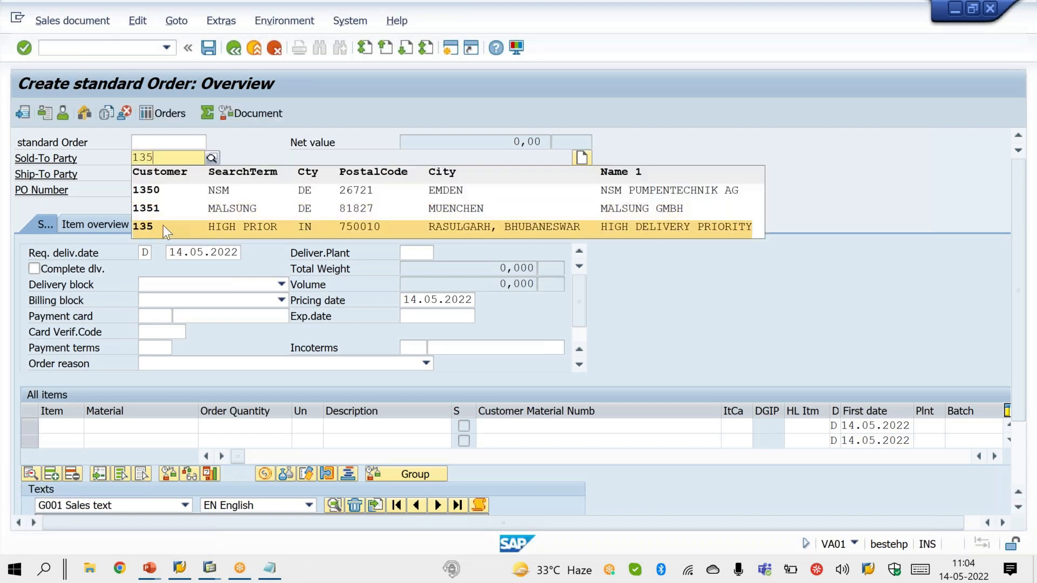
{"action": "left_click", "coordinate": [163, 227]}
{"action": "left_click", "coordinate": [168, 194]}
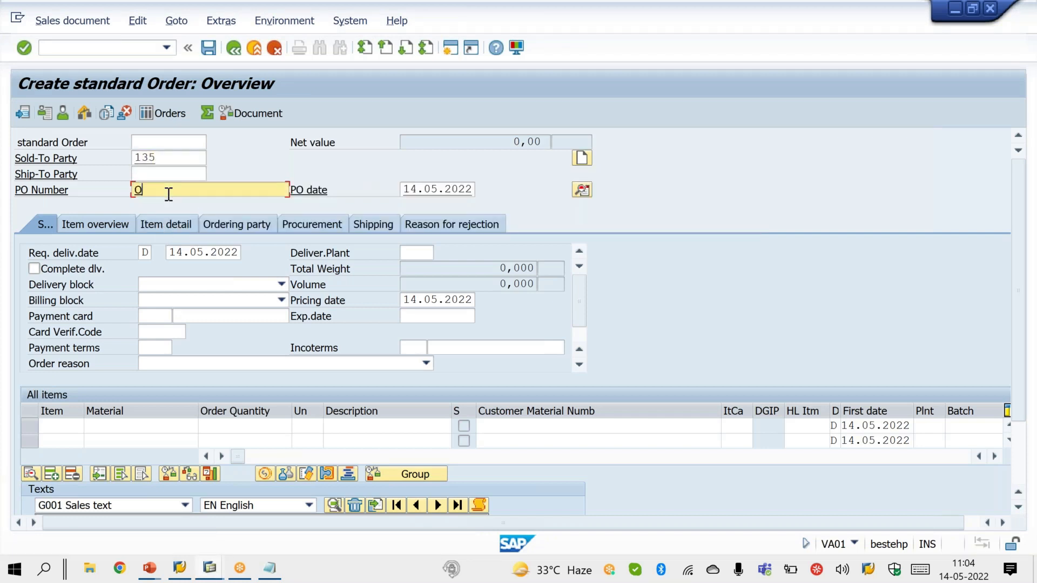
{"action": "type", "text": "OK"}
{"action": "key", "text": "Return"}
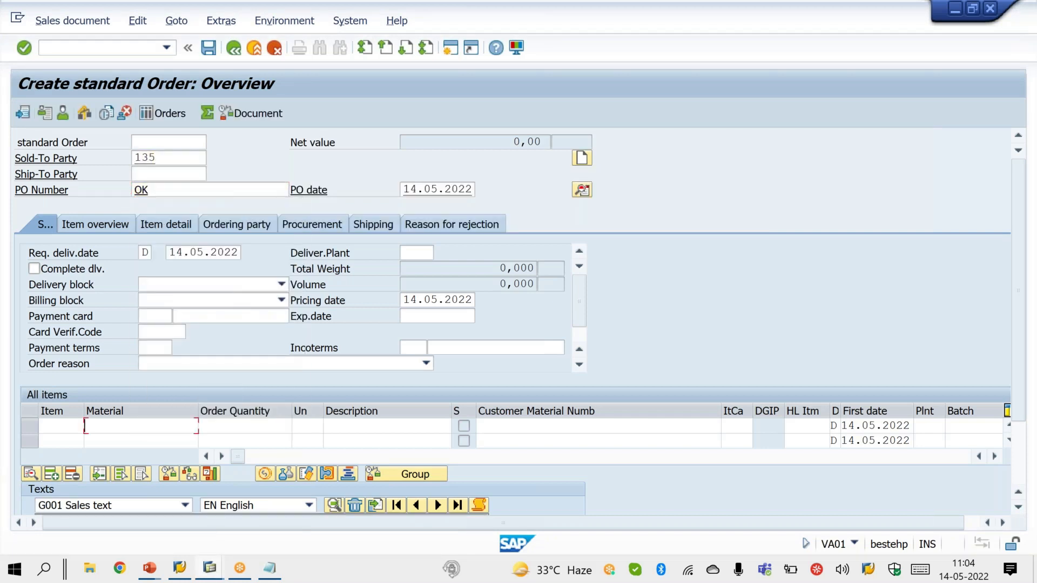
Step: Add material Y with an order quantity of 10 to the second high-priority customer's order and save it
{"action": "type", "text": "Y"}
{"action": "key", "text": "Tab"}
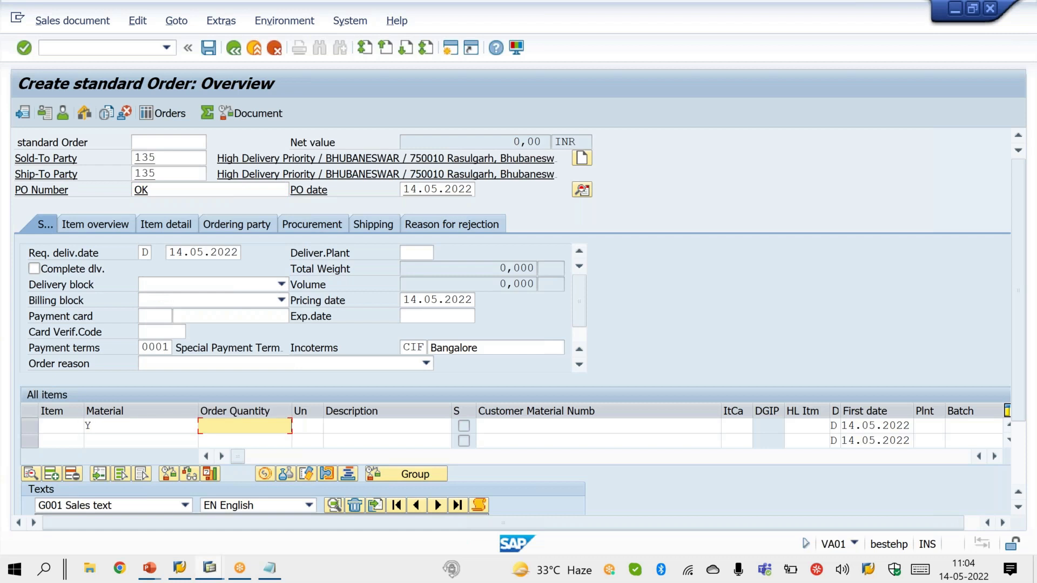
{"action": "key", "text": "Return"}
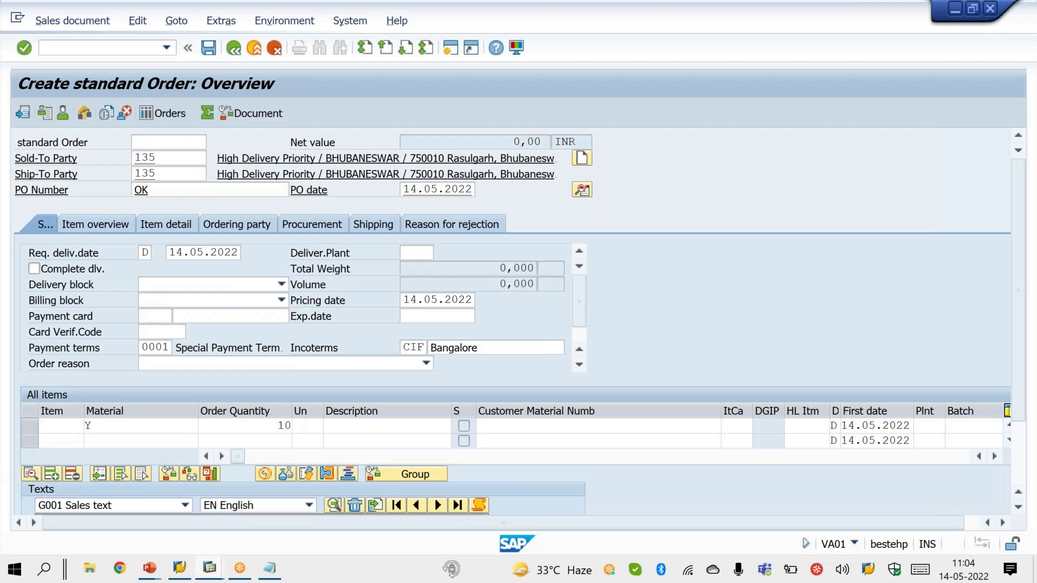
{"action": "key", "text": "Return"}
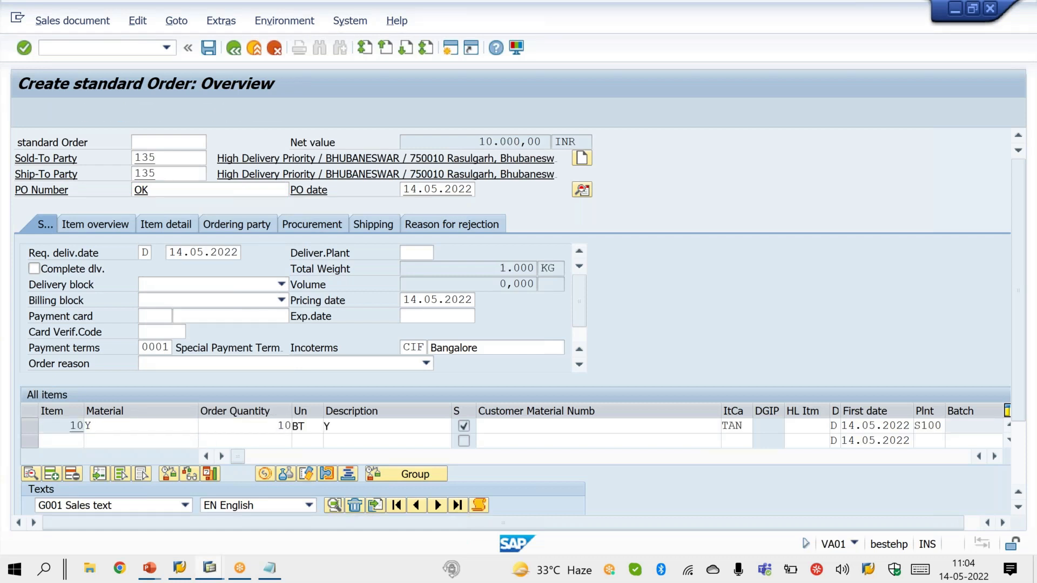
{"action": "key", "text": "ctrl+s"}
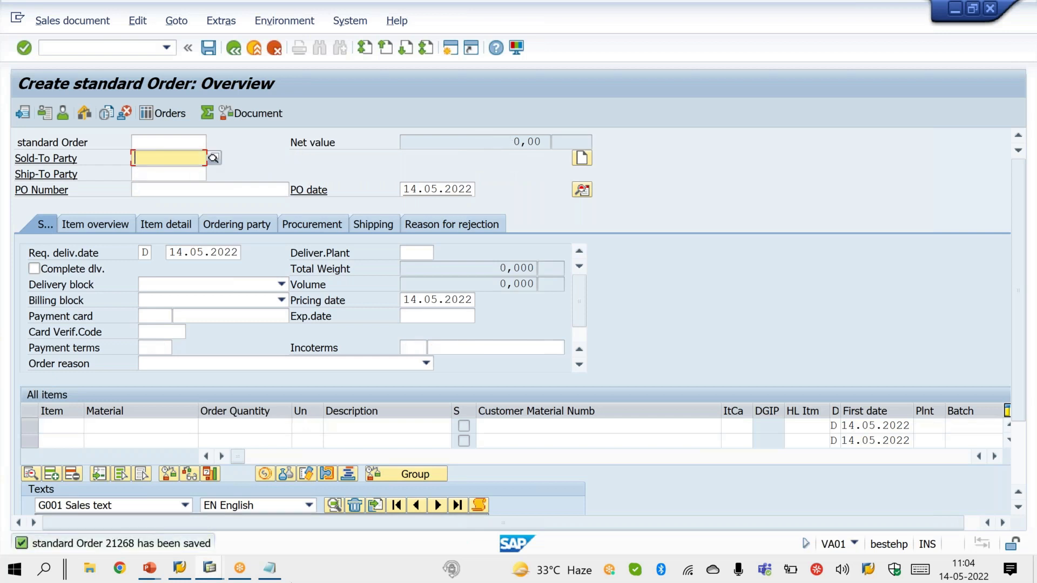
Step: Complete the second line in Notepad with the saved order's number and add a third line with the low-priority customer's number and LOW
{"action": "left_click", "coordinate": [277, 571]}
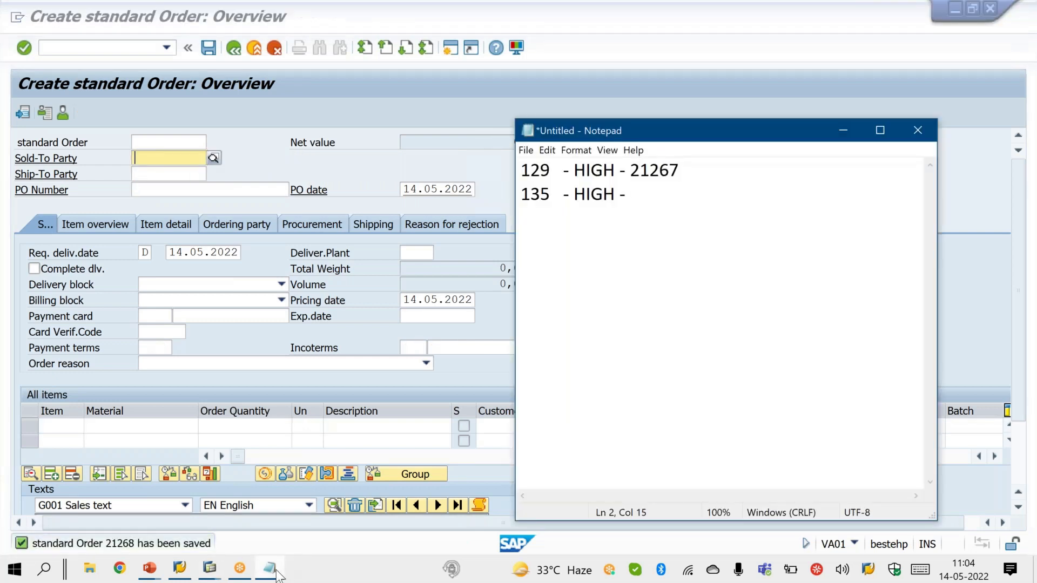
{"action": "type", "text": "21"}
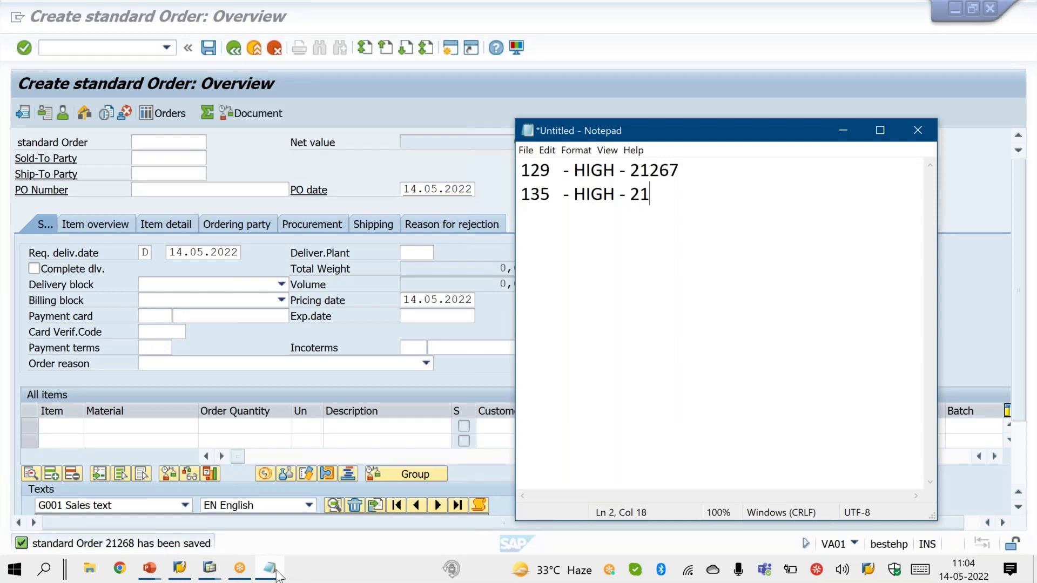
{"action": "type", "text": "268"}
{"action": "key", "text": "Return"}
{"action": "type", "text": "130   -  "}
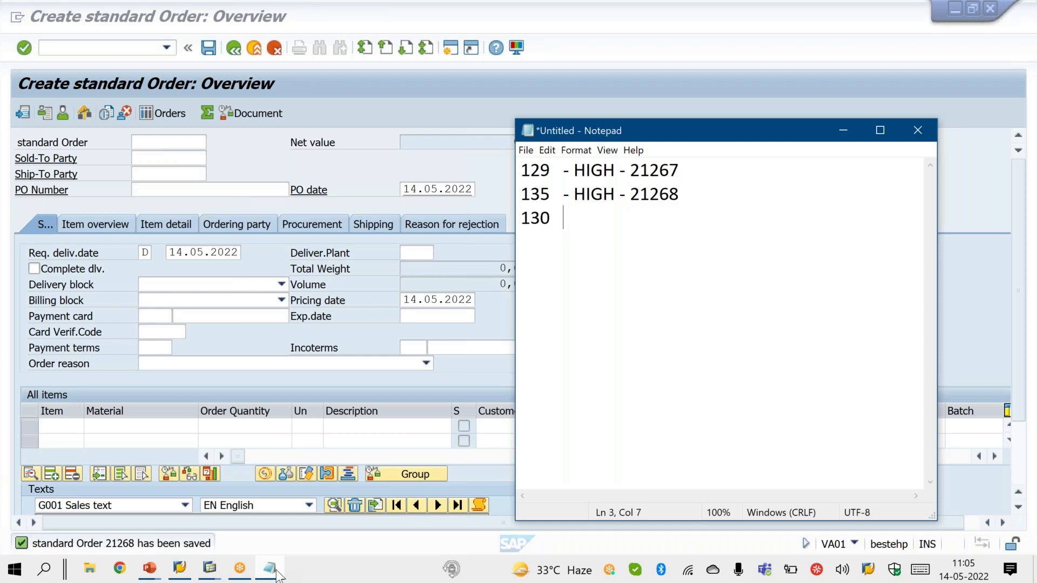
{"action": "type", "text": "LOW"}
Step: Switch back to the SAP order and enter the low-priority customer's number as the sold-to party and OK as the PO number
{"action": "left_click", "coordinate": [164, 160]}
{"action": "left_click", "coordinate": [165, 160]}
{"action": "type", "text": "130"}
{"action": "left_click", "coordinate": [164, 189]}
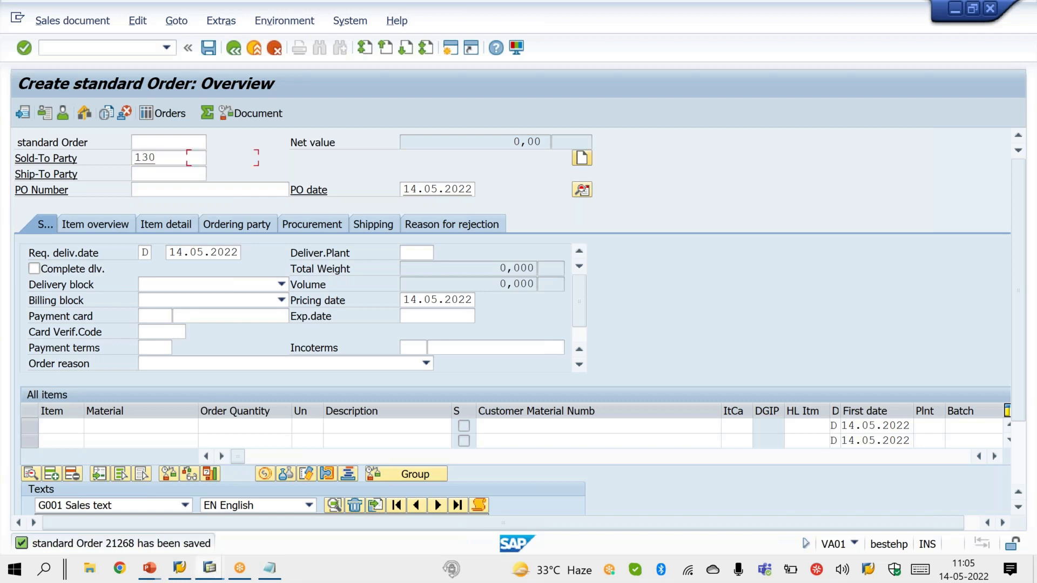
{"action": "type", "text": "OK"}
{"action": "key", "text": "Return"}
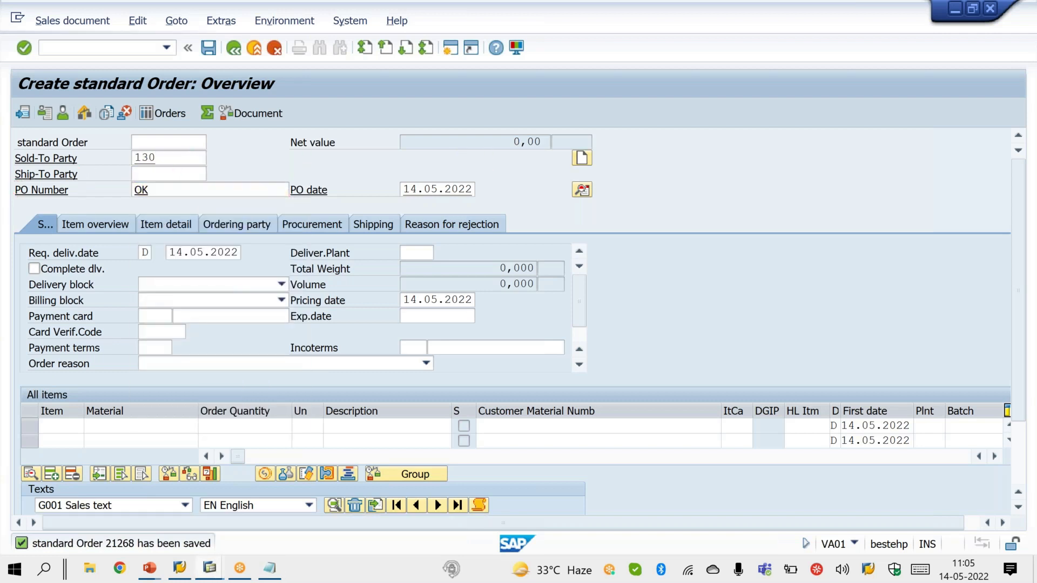
Step: Add material Y with an order quantity of 10 to the low-priority customer's order and save it
{"action": "type", "text": "Y"}
{"action": "key", "text": "Tab"}
{"action": "type", "text": "10"}
{"action": "key", "text": "Return"}
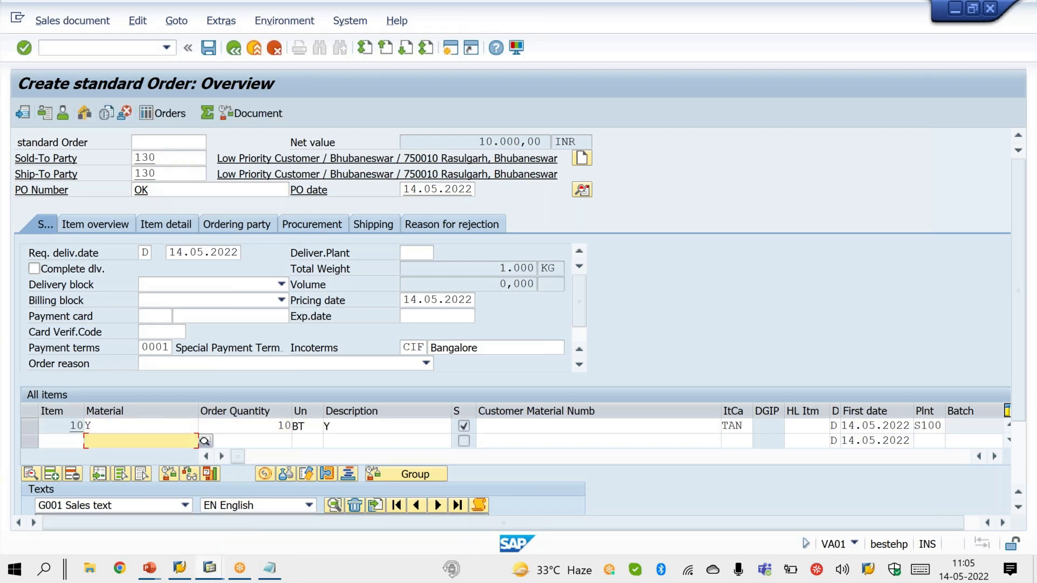
{"action": "key", "text": "ctrl+s"}
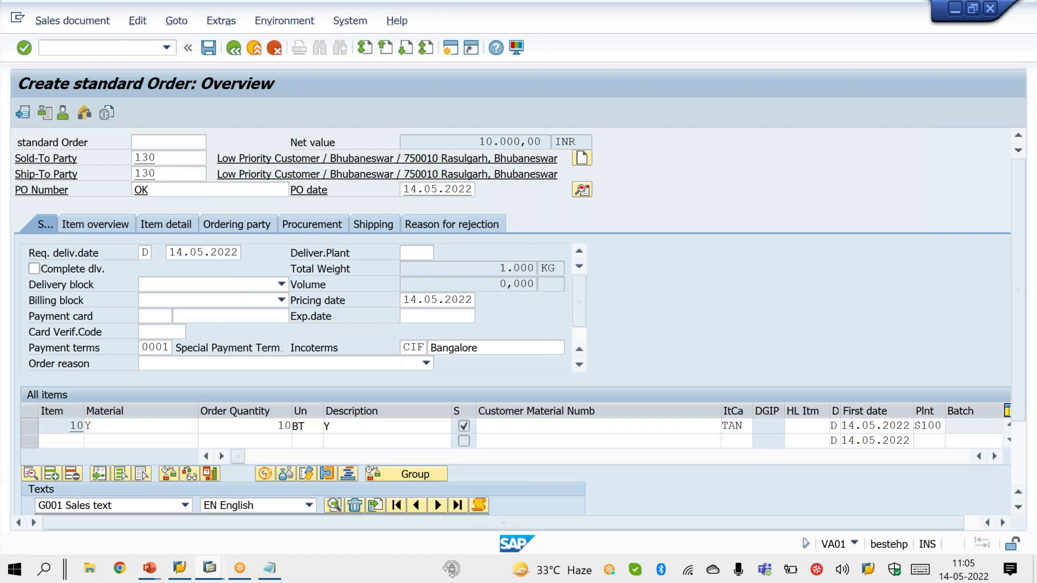
Step: Complete the LOW line in Notepad with the number of the order just saved
{"action": "left_click", "coordinate": [268, 570]}
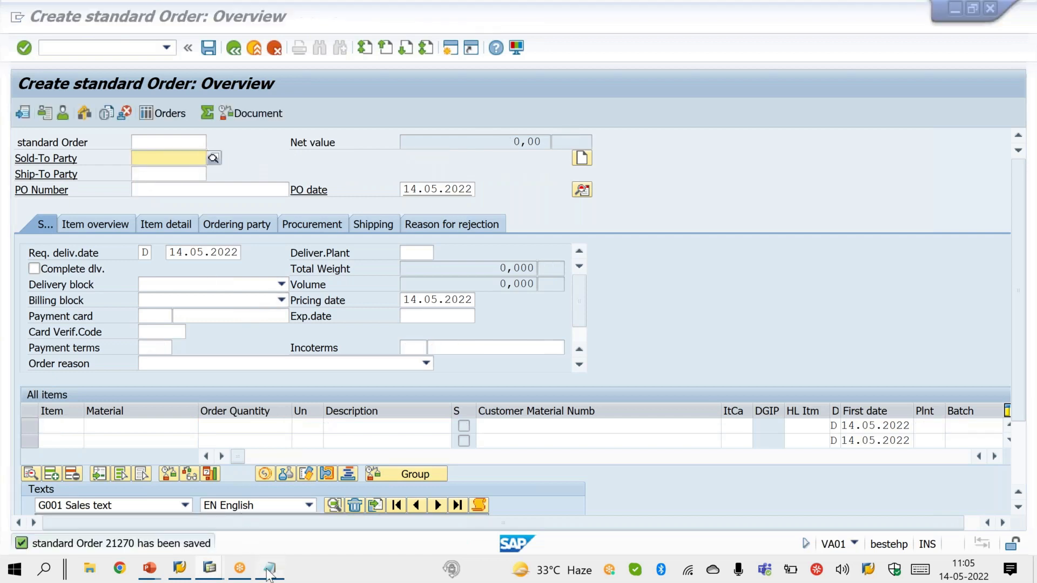
{"action": "type", "text": "-  LOW"}
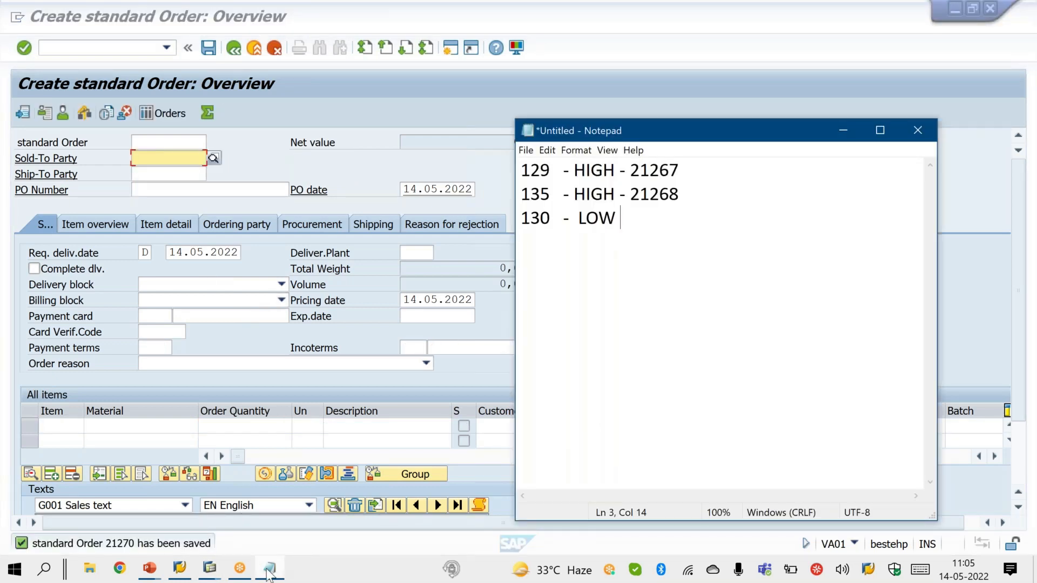
{"action": "type", "text": "- 212"}
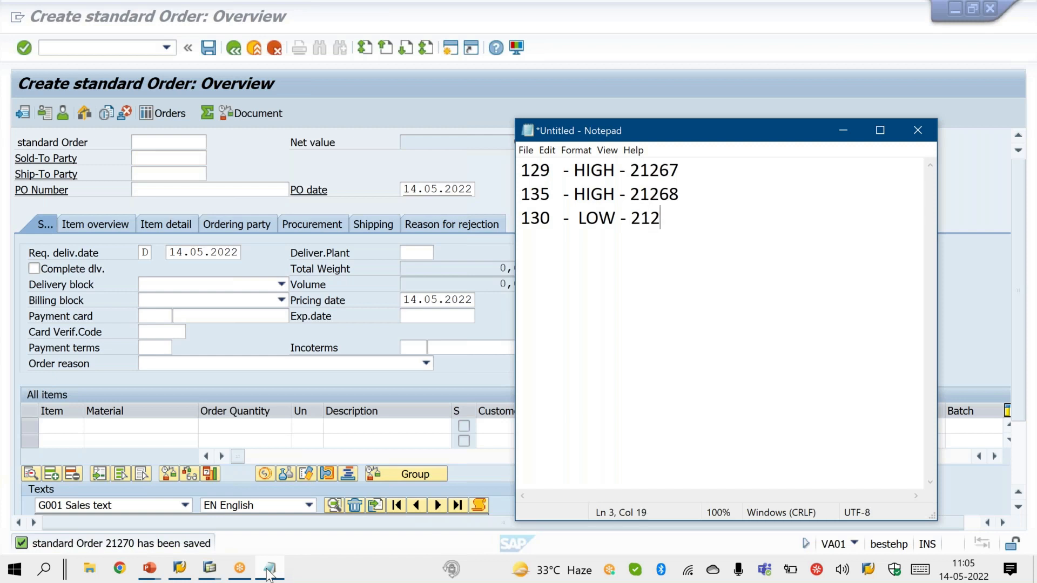
{"action": "type", "text": "70"}
Step: Switch back to SAP and start transaction VL10A for sales orders due for delivery
{"action": "key", "text": "alt+Tab"}
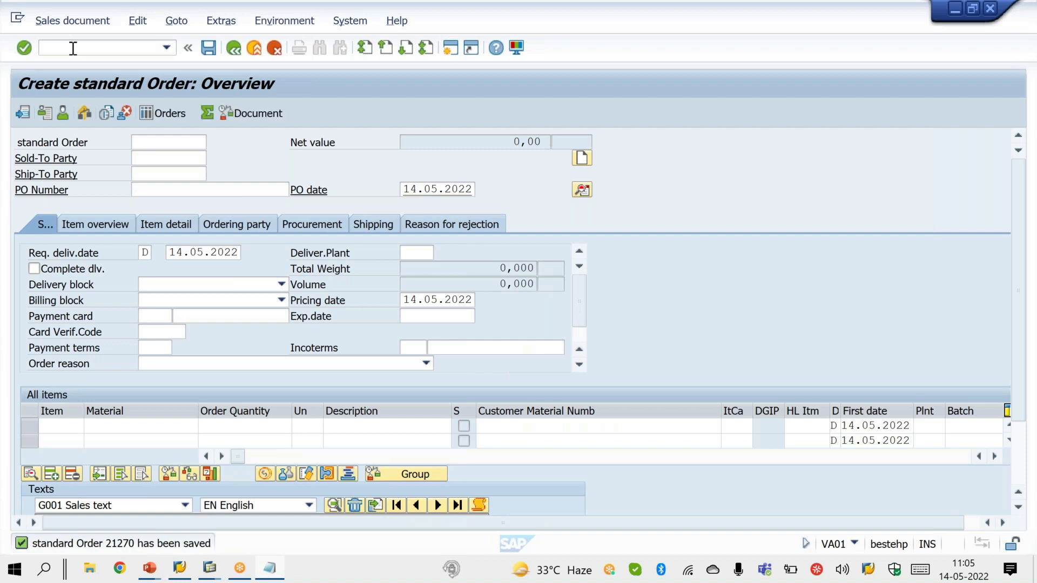
{"action": "left_click", "coordinate": [73, 48]}
{"action": "type", "text": "/N"}
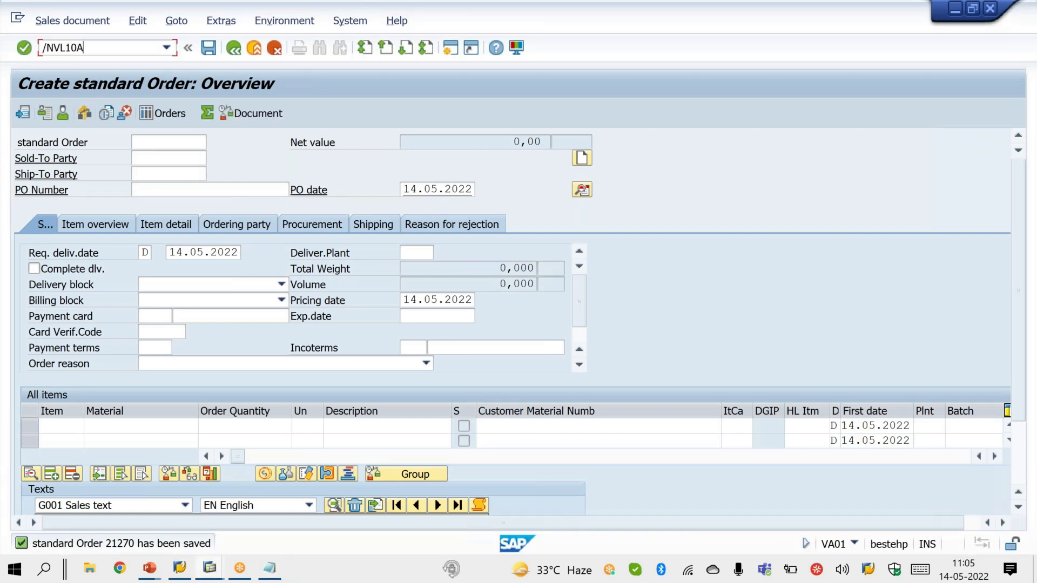
{"action": "type", "text": "VL10A"}
{"action": "key", "text": "Return"}
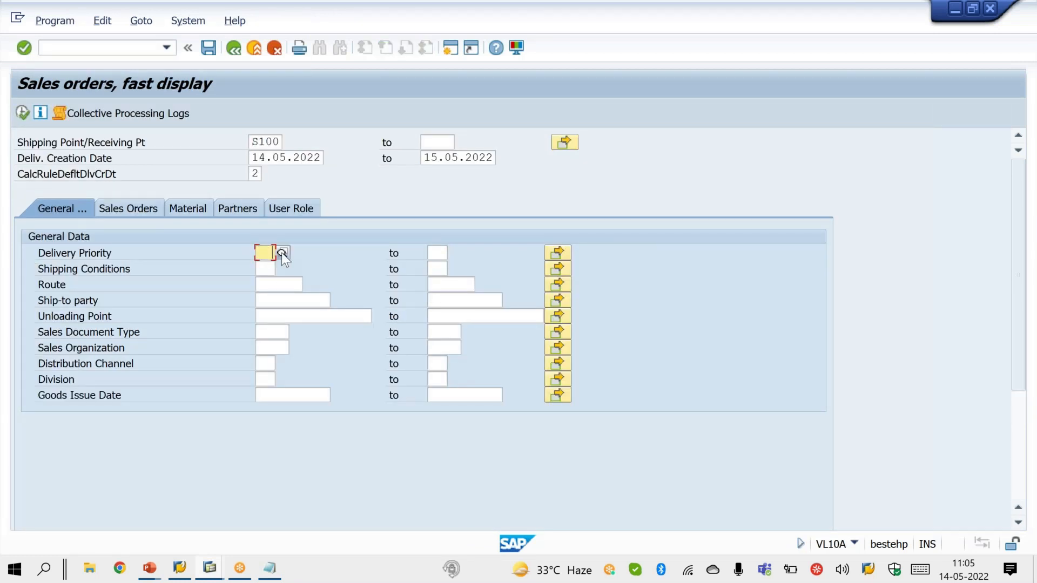
Step: Restrict the selection to delivery priority 01 (High) and material Y, and run the list of orders due for shipping
{"action": "key", "text": "F4"}
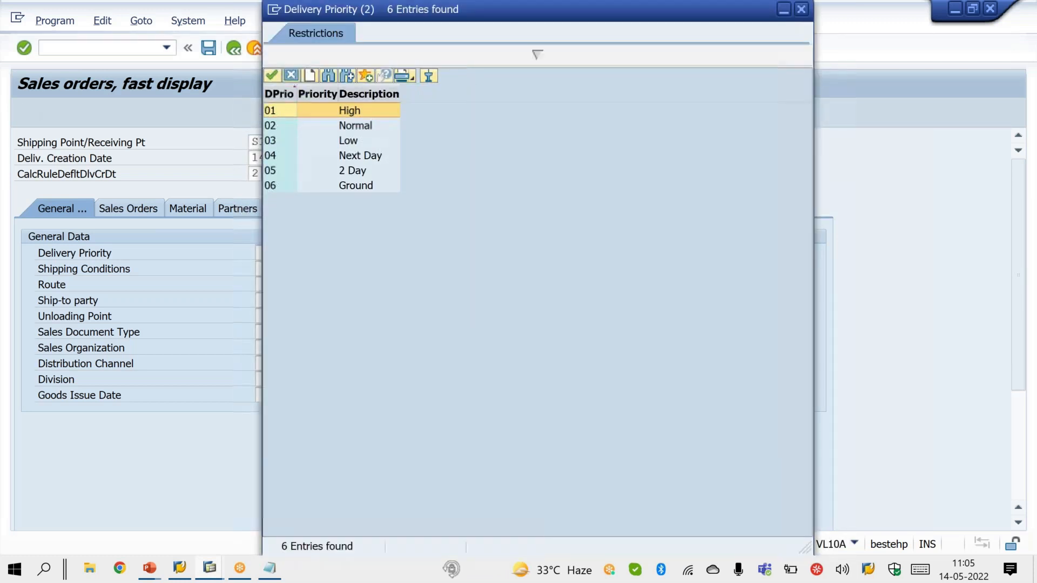
{"action": "double_click", "coordinate": [286, 112]}
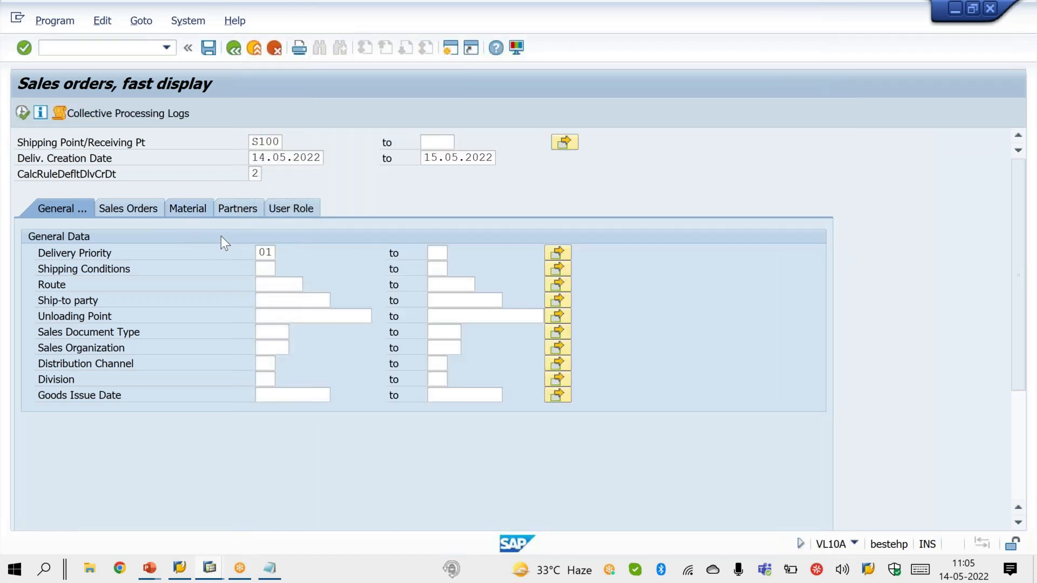
{"action": "left_click", "coordinate": [190, 210]}
{"action": "left_click", "coordinate": [270, 254]}
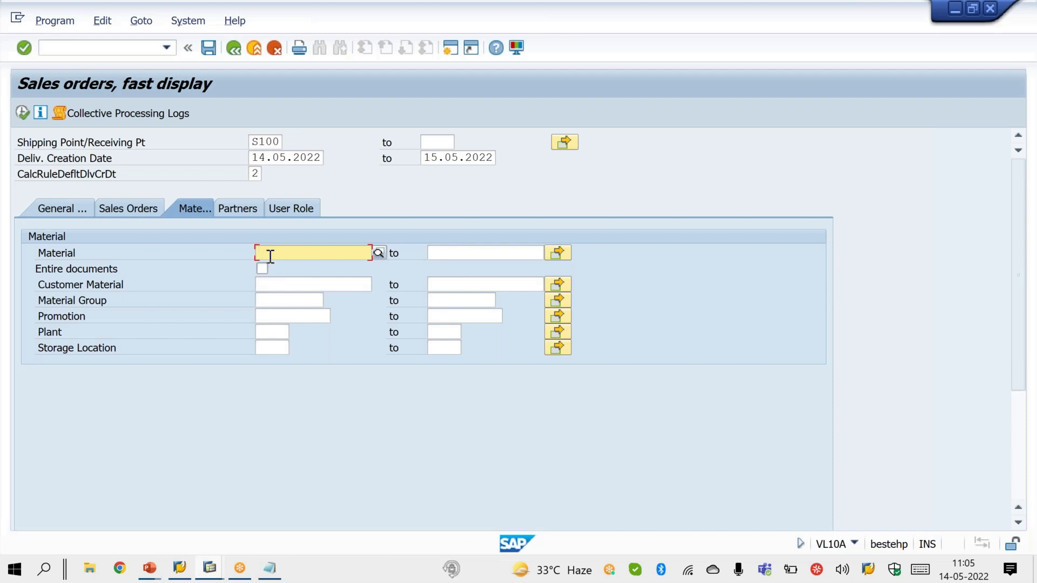
{"action": "type", "text": "Y"}
{"action": "left_click", "coordinate": [22, 112]}
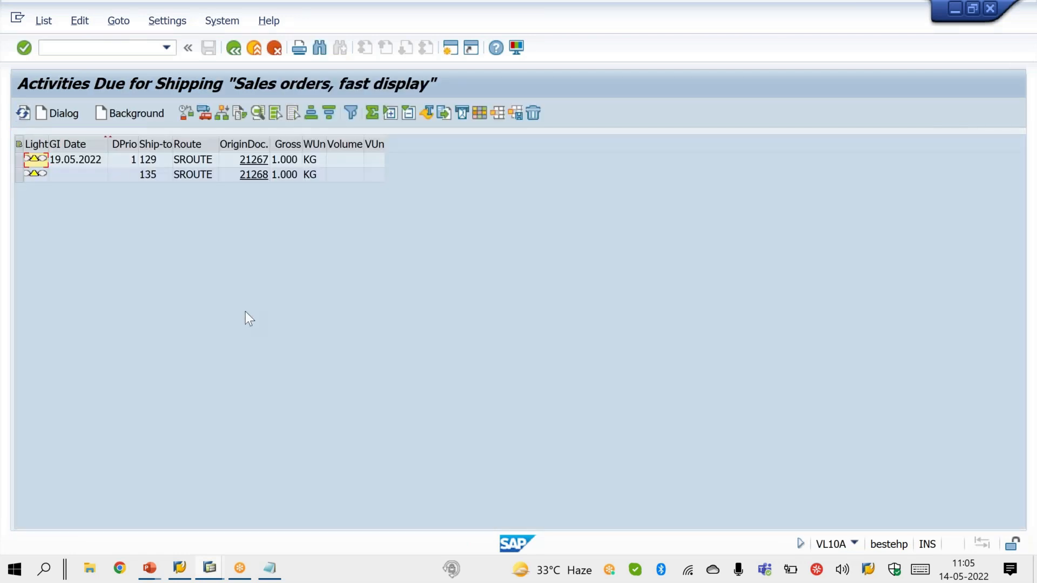
Step: Compare the orders due for shipping with the order numbers and priorities noted in Notepad, and minimize the notes
{"action": "left_click", "coordinate": [269, 567]}
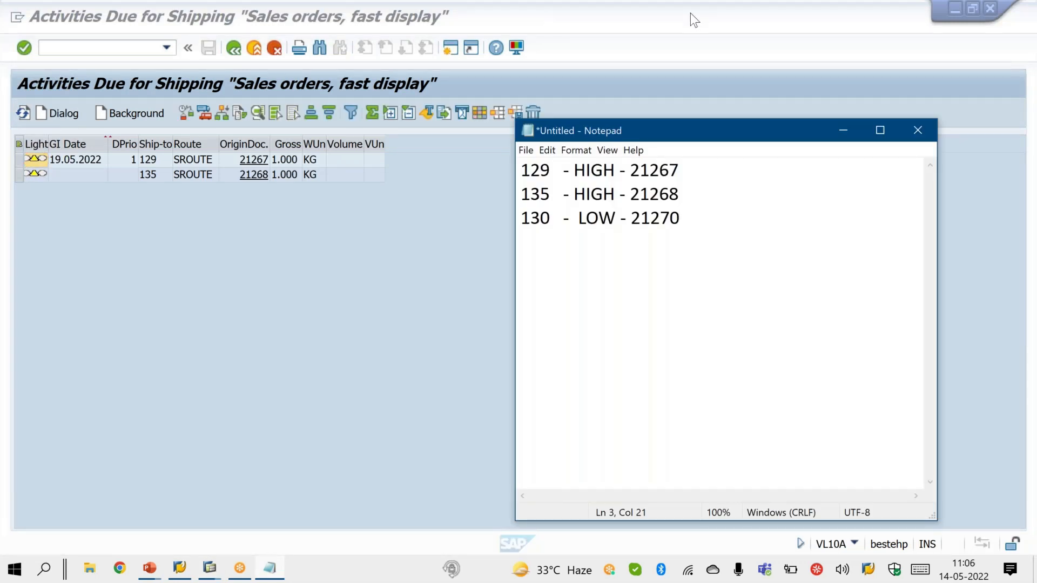
{"action": "left_click", "coordinate": [675, 27]}
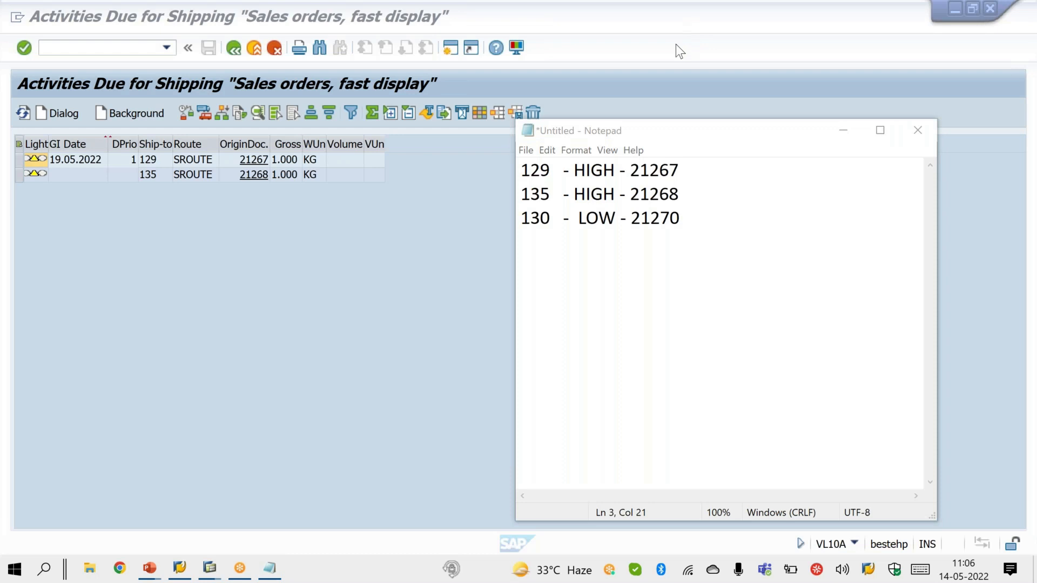
{"action": "key", "text": "ctrl+2"}
{"action": "mouse_move", "coordinate": [265, 139]}
{"action": "left_mouse_down"}
{"action": "mouse_move", "coordinate": [239, 190]}
{"action": "mouse_move", "coordinate": [287, 167]}
{"action": "mouse_move", "coordinate": [281, 157]}
{"action": "mouse_move", "coordinate": [322, 125]}
{"action": "left_mouse_up"}
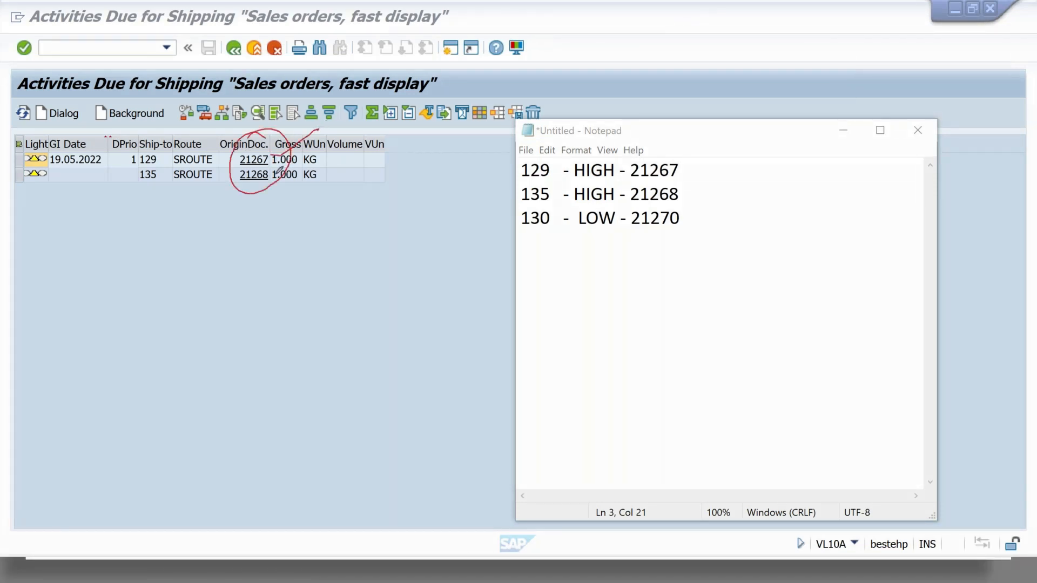
{"action": "left_click_drag", "start_coordinate": [282, 179], "coordinate": [319, 162]}
{"action": "left_click_drag", "start_coordinate": [682, 164], "coordinate": [728, 145]}
{"action": "mouse_move", "coordinate": [684, 189]}
{"action": "left_mouse_down"}
{"action": "mouse_move", "coordinate": [731, 172]}
{"action": "mouse_move", "coordinate": [708, 236]}
{"action": "mouse_move", "coordinate": [698, 216]}
{"action": "left_mouse_up"}
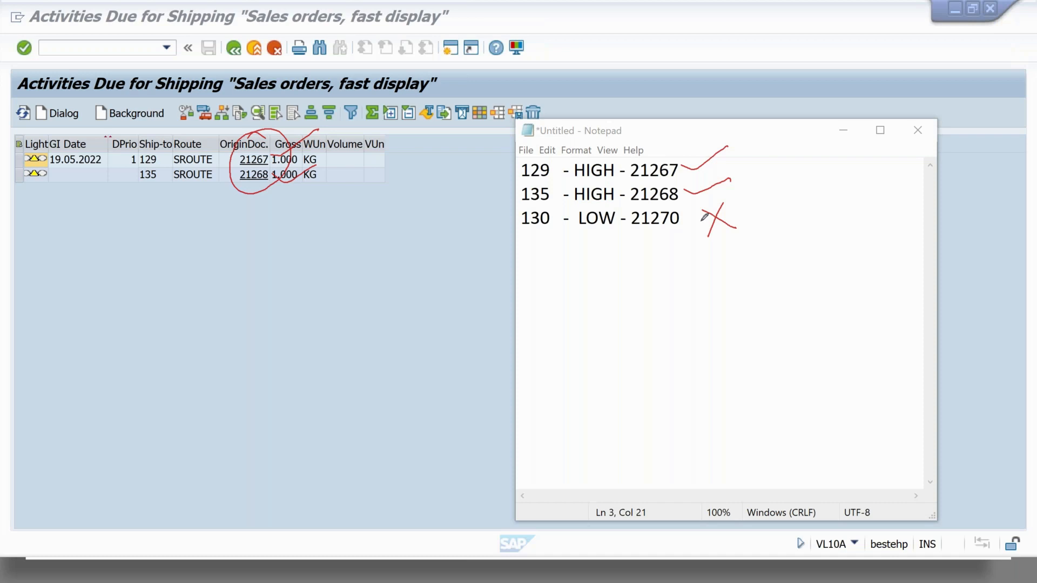
{"action": "mouse_move", "coordinate": [624, 213]}
{"action": "left_mouse_down"}
{"action": "mouse_move", "coordinate": [578, 231]}
{"action": "mouse_move", "coordinate": [561, 205]}
{"action": "left_mouse_up"}
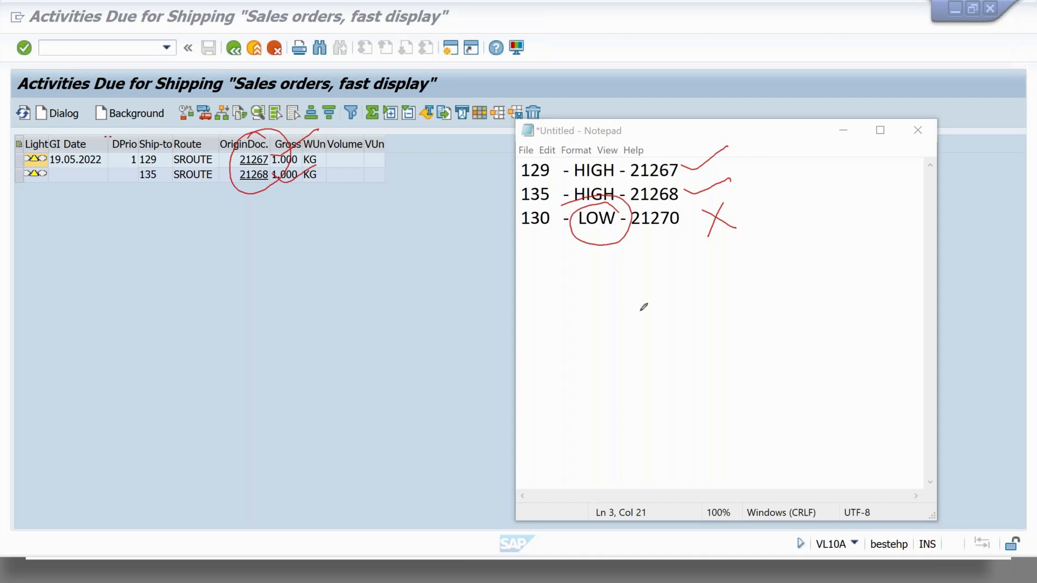
{"action": "left_click", "coordinate": [674, 413]}
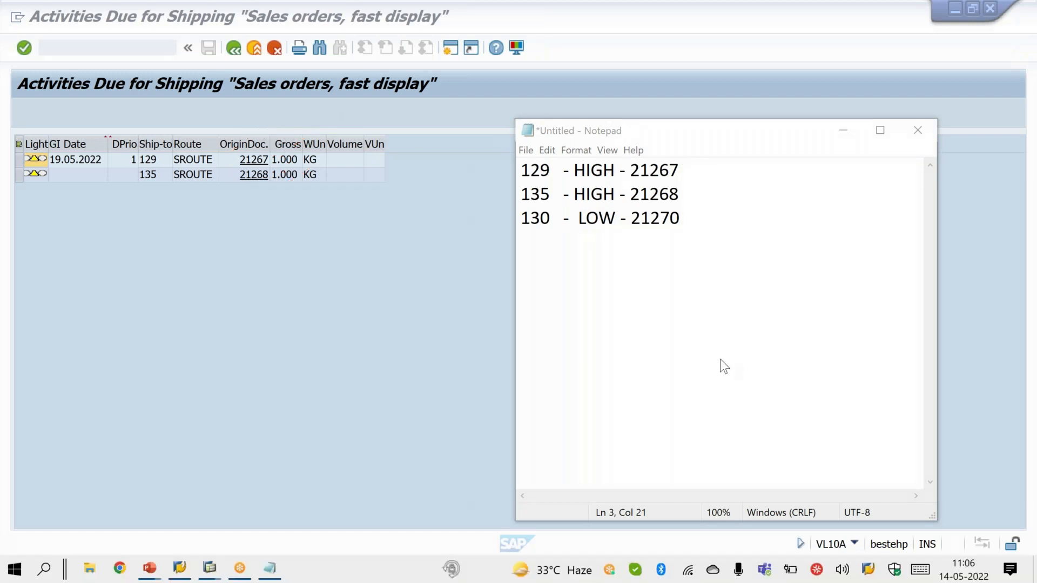
{"action": "left_click", "coordinate": [843, 130]}
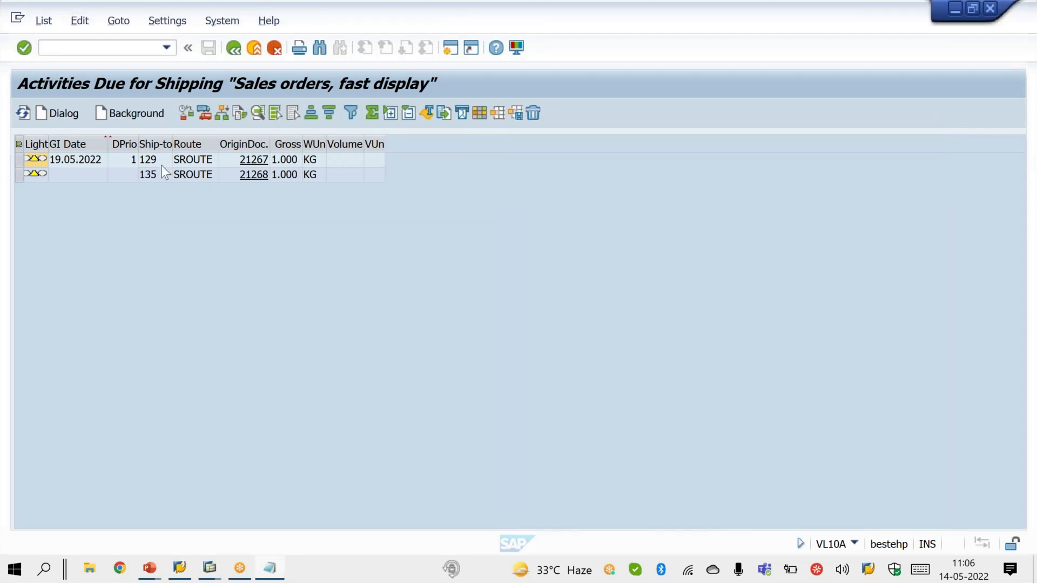
Step: Create deliveries in the background for all listed orders and display the delivery creation log
{"action": "left_click", "coordinate": [18, 145]}
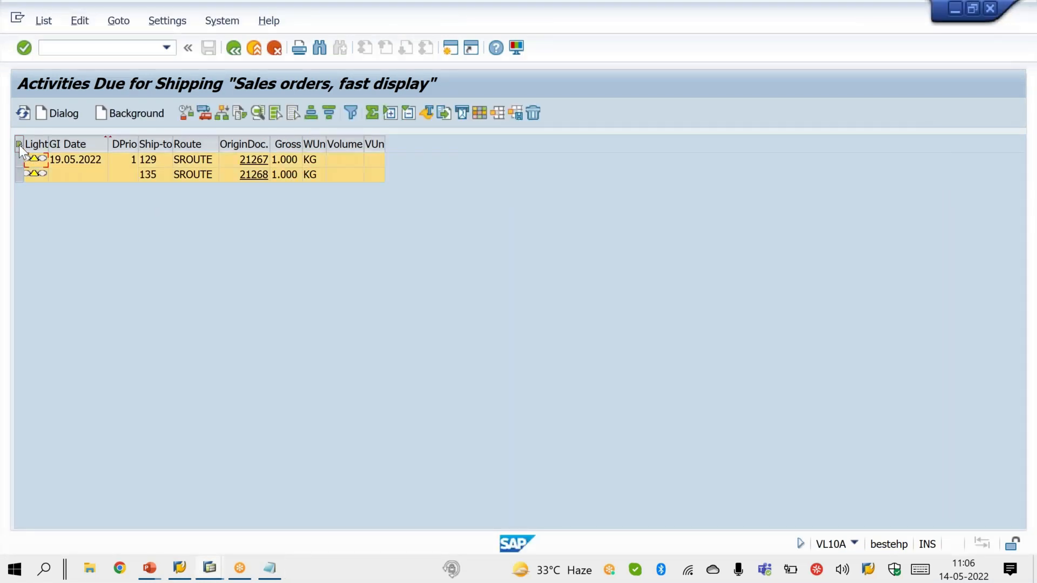
{"action": "left_click", "coordinate": [122, 114]}
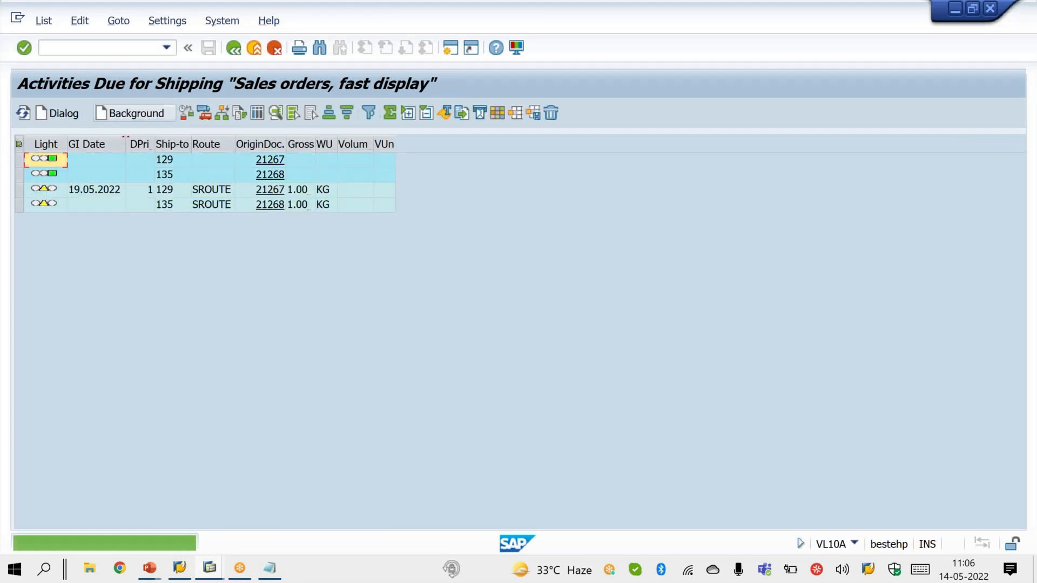
{"action": "left_click", "coordinate": [259, 119]}
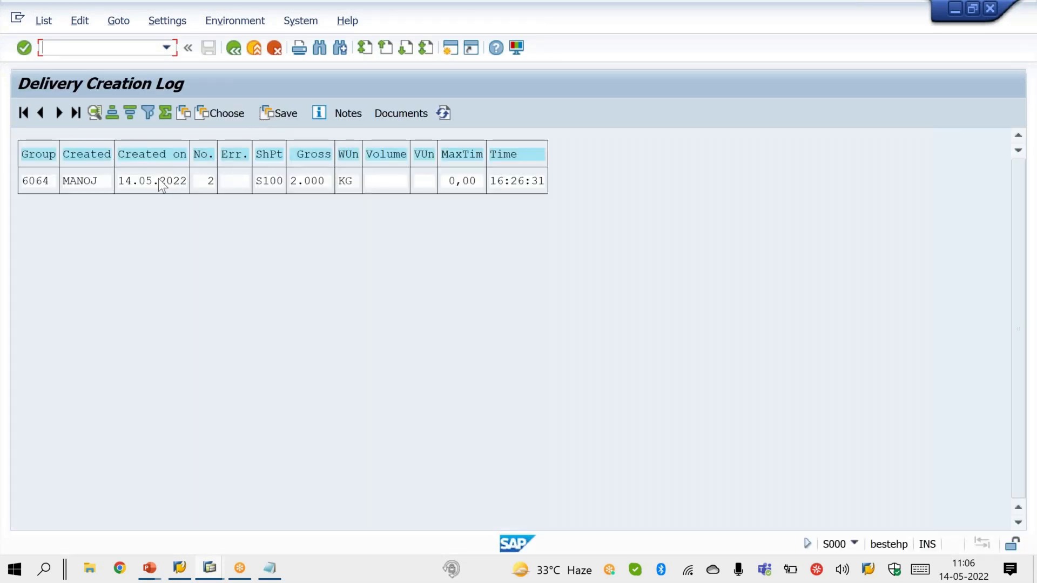
Step: List the delivery documents in the creation log, mark the delivery numbers with pen strokes and erase the drawings
{"action": "left_click", "coordinate": [399, 113]}
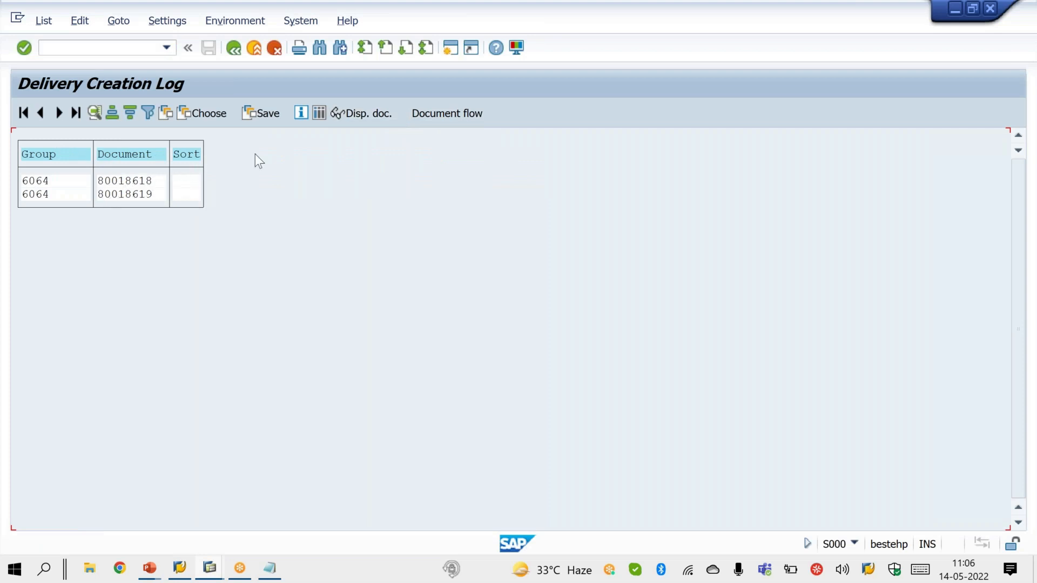
{"action": "left_click", "coordinate": [662, 14]}
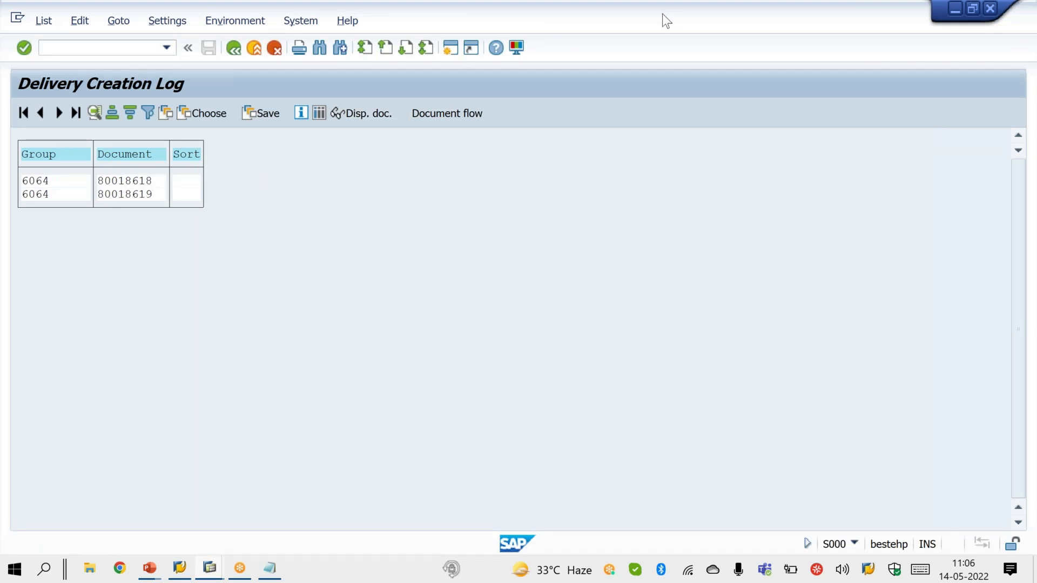
{"action": "left_click", "coordinate": [669, 44]}
{"action": "mouse_move", "coordinate": [156, 182]}
{"action": "left_mouse_down"}
{"action": "mouse_move", "coordinate": [190, 161]}
{"action": "mouse_move", "coordinate": [204, 167]}
{"action": "left_mouse_up"}
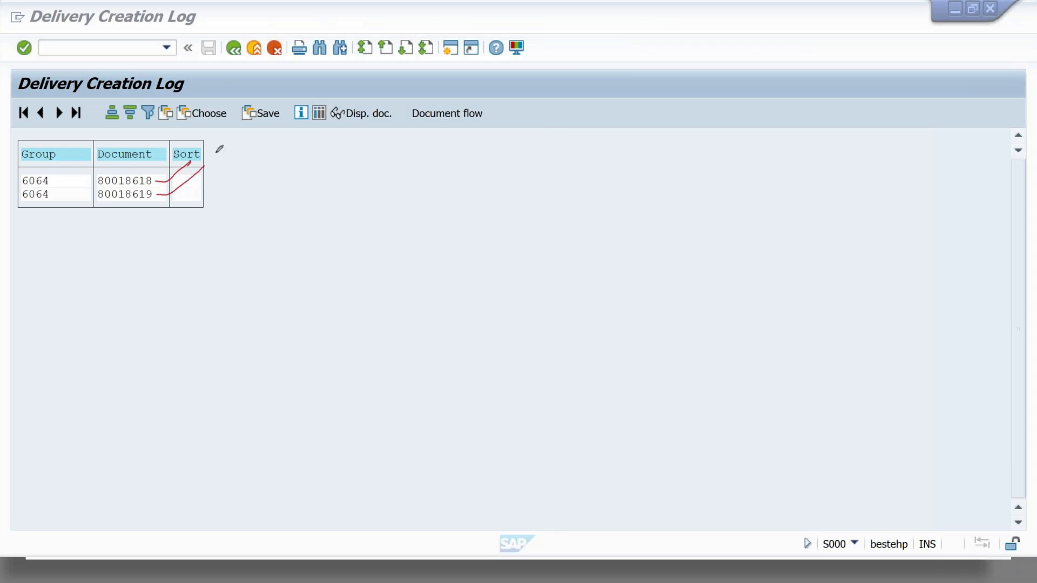
{"action": "left_click", "coordinate": [323, 330]}
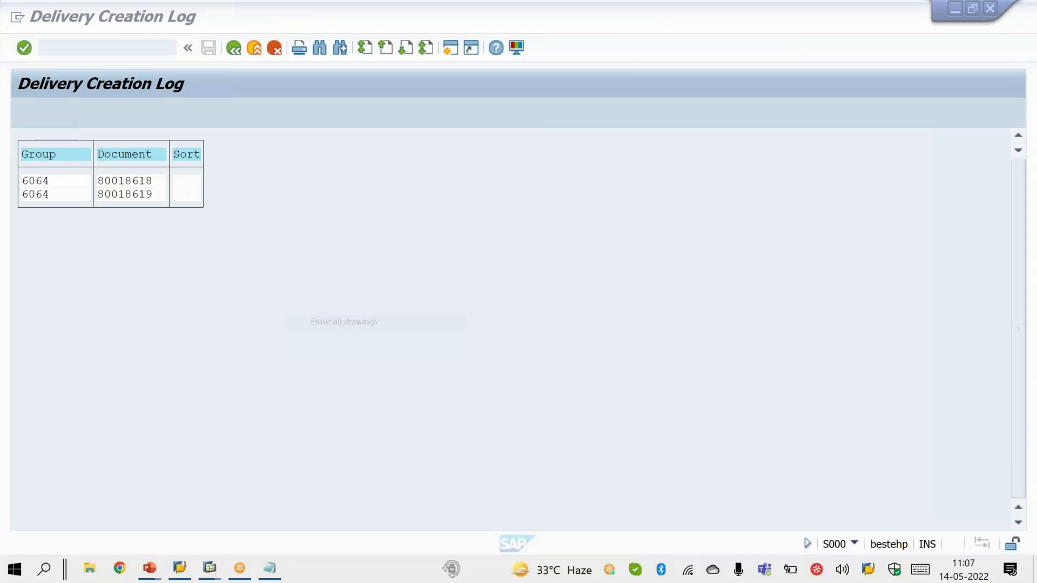
Step: Open the first delivery in the log for changing and show its picking data
{"action": "left_click", "coordinate": [123, 184]}
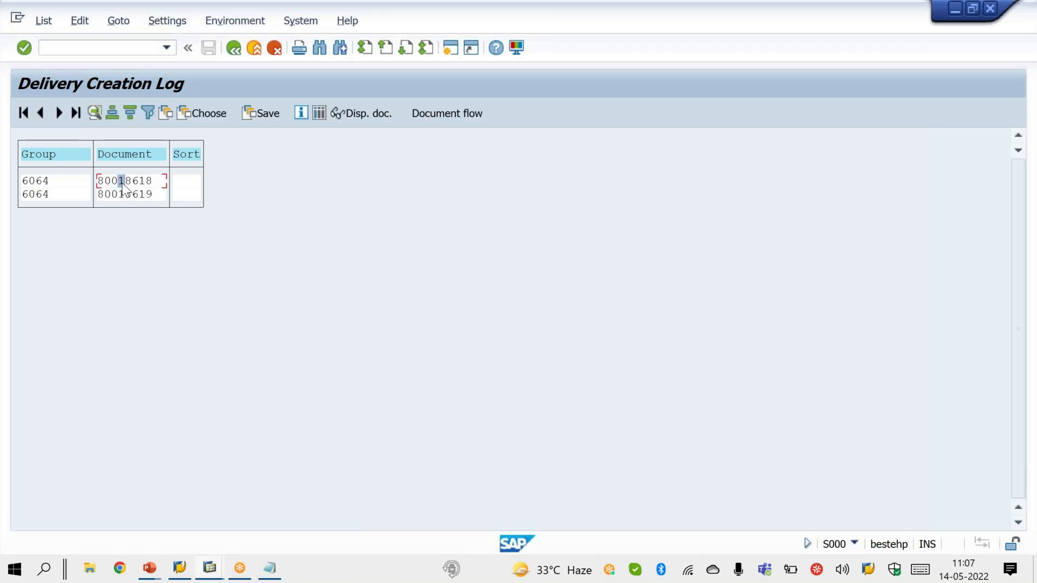
{"action": "left_click", "coordinate": [372, 113]}
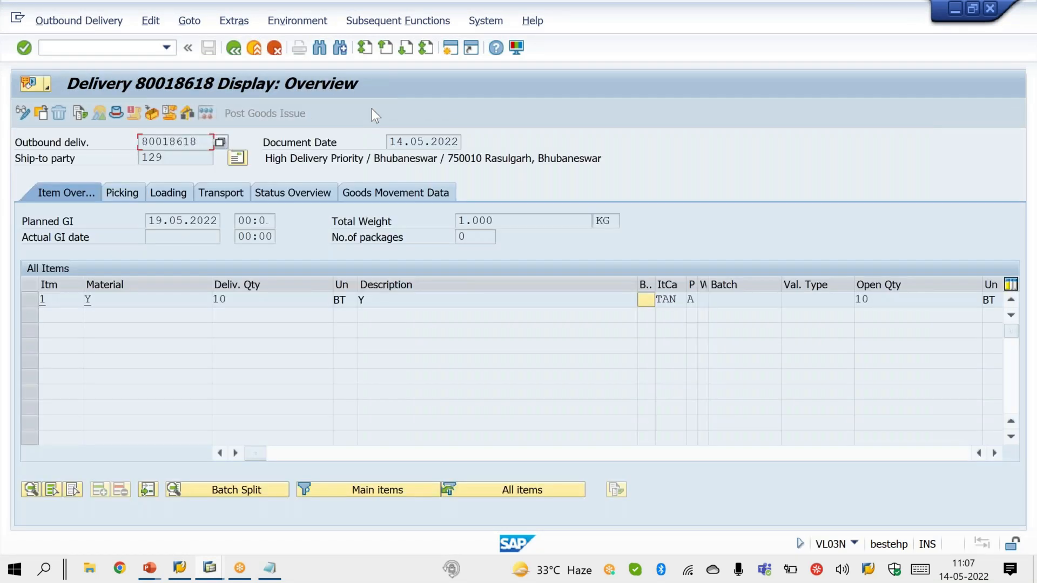
{"action": "left_click", "coordinate": [23, 113]}
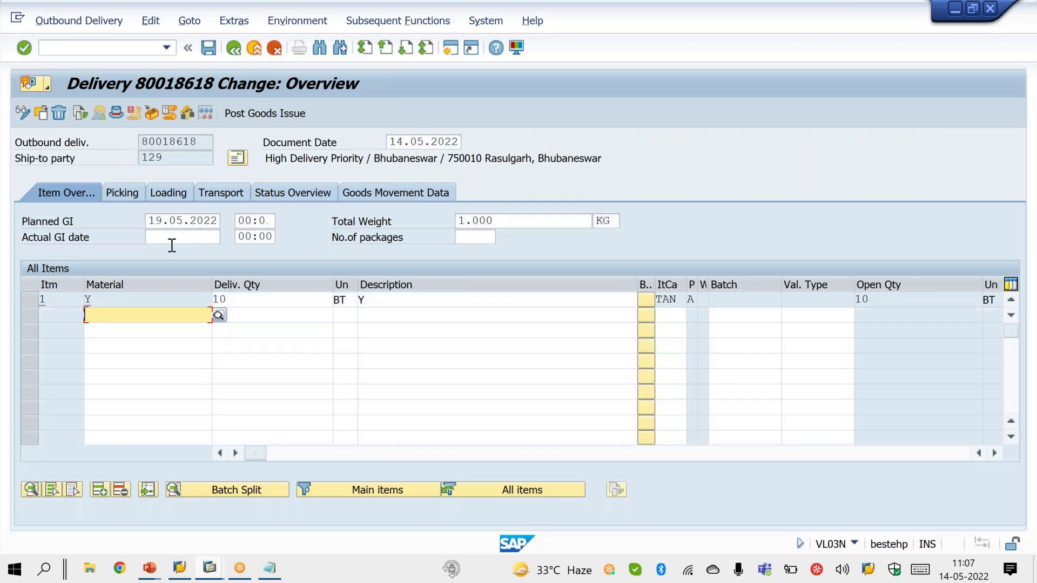
{"action": "left_click", "coordinate": [131, 196]}
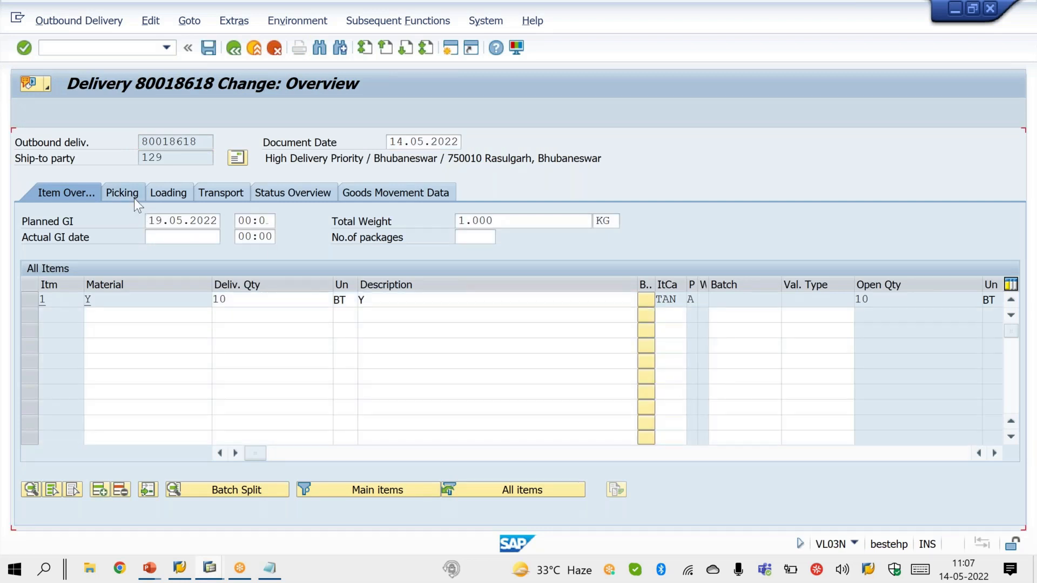
Step: Set storage location S001 and picked quantity 10 for material Y in the first delivery, and post goods issue
{"action": "key", "text": "space"}
{"action": "key", "text": "Down"}
{"action": "key", "text": "Return"}
{"action": "key", "text": "Tab"}
{"action": "key", "text": "Tab"}
{"action": "key", "text": "Tab"}
{"action": "type", "text": "10"}
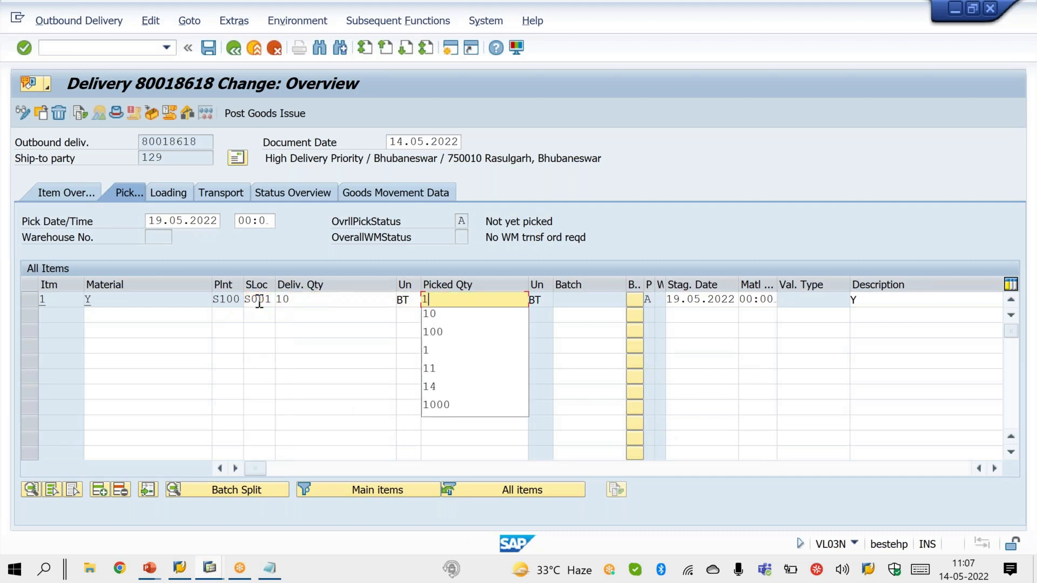
{"action": "key", "text": "Return"}
{"action": "key", "text": "Return"}
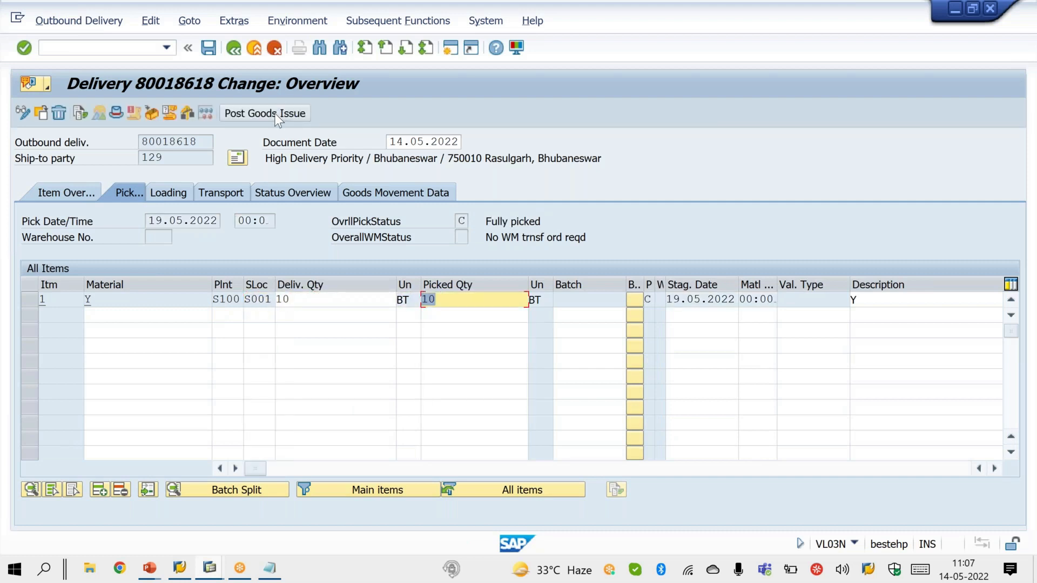
{"action": "left_click", "coordinate": [265, 112]}
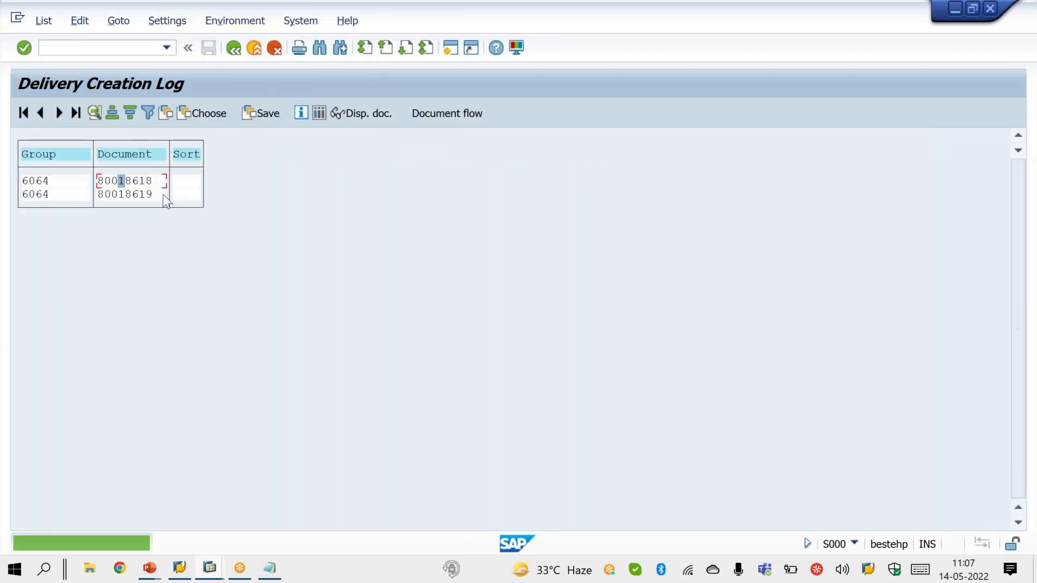
Step: Open the second delivery in the creation log and switch it to change mode
{"action": "left_click", "coordinate": [129, 195]}
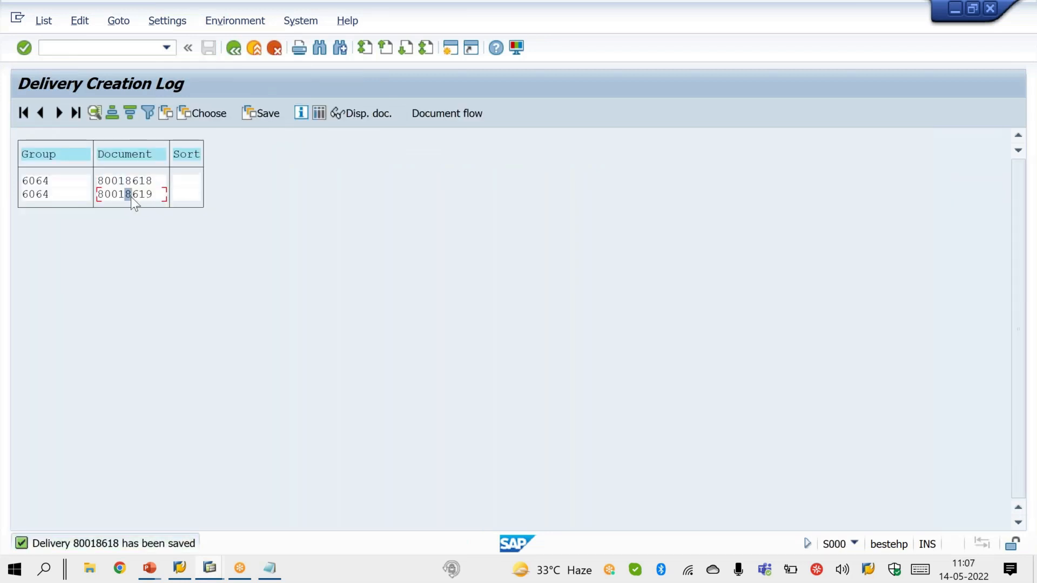
{"action": "left_click", "coordinate": [365, 113]}
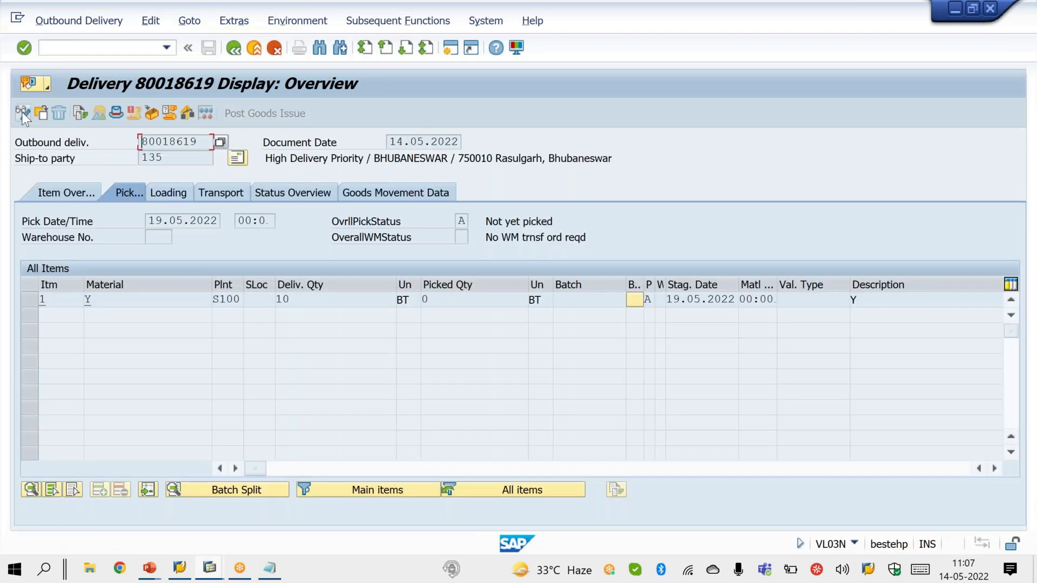
{"action": "left_click", "coordinate": [21, 112]}
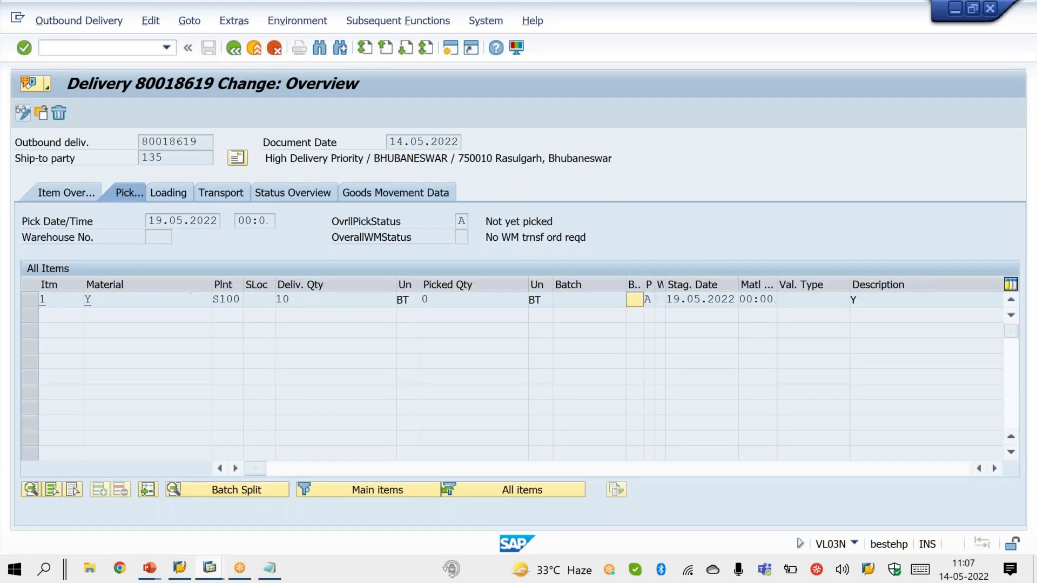
Step: Set storage location S001 and picked quantity 10 for material Y in the second delivery, and post goods issue
{"action": "left_click", "coordinate": [252, 299]}
{"action": "key", "text": "Down"}
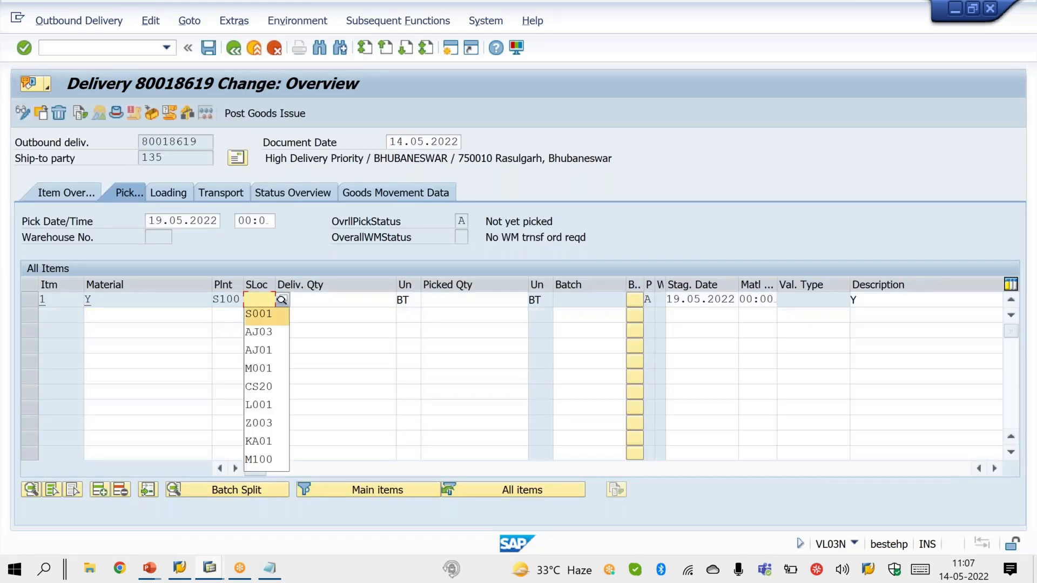
{"action": "key", "text": "Return"}
{"action": "key", "text": "Tab"}
{"action": "key", "text": "Tab"}
{"action": "key", "text": "Tab"}
{"action": "type", "text": "10"}
{"action": "key", "text": "Return"}
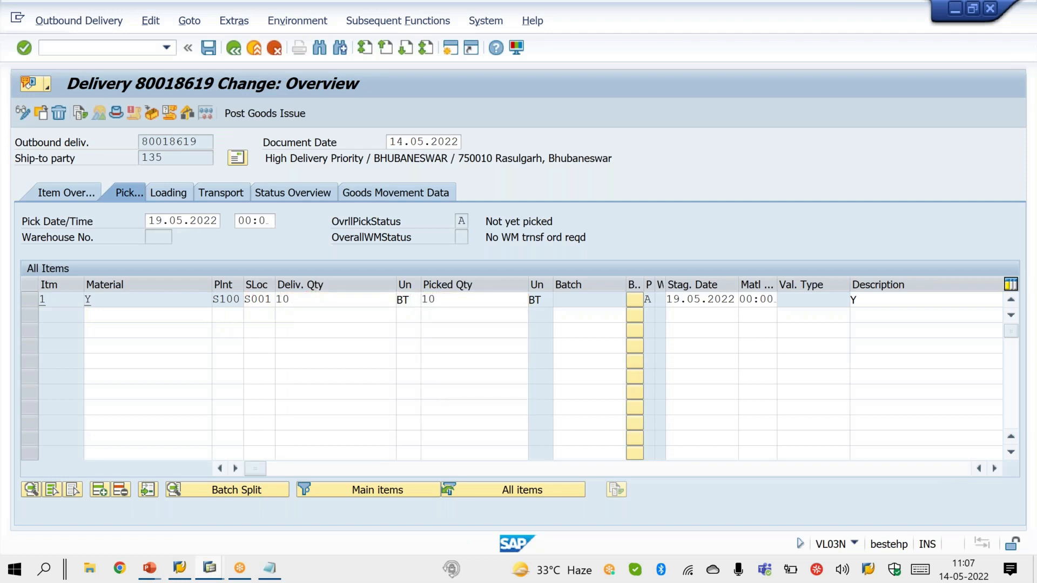
{"action": "left_click", "coordinate": [255, 114]}
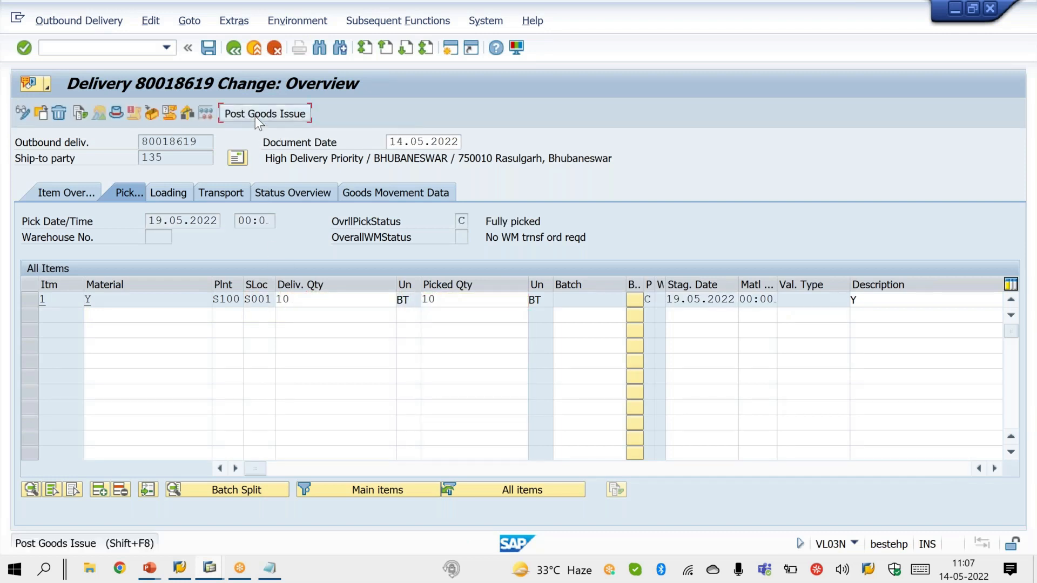
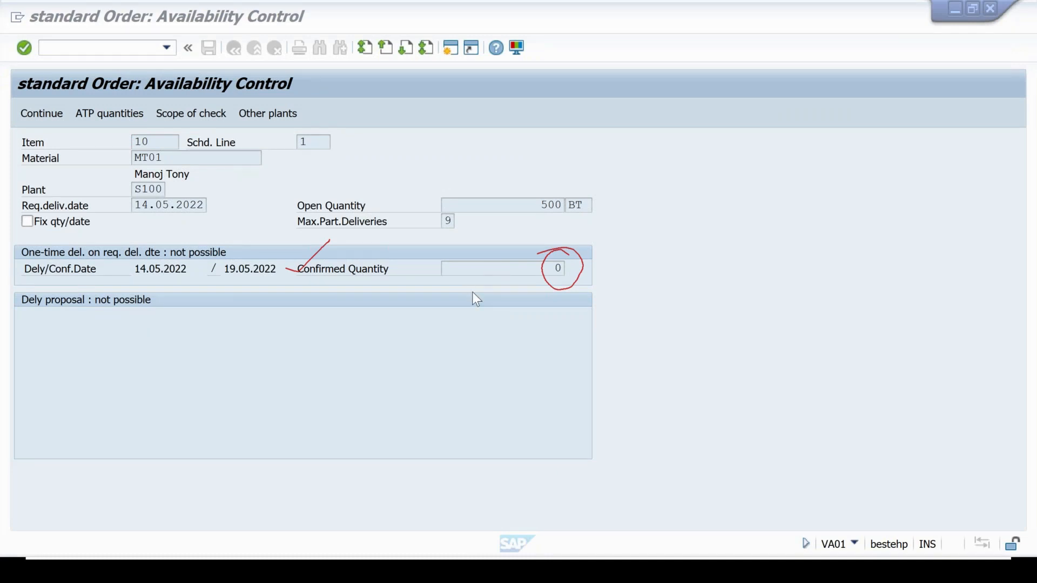
Step: Clear the pen marks, continue past the availability check for material MT01 and open the schedule lines of item 10
{"action": "key", "text": "Escape"}
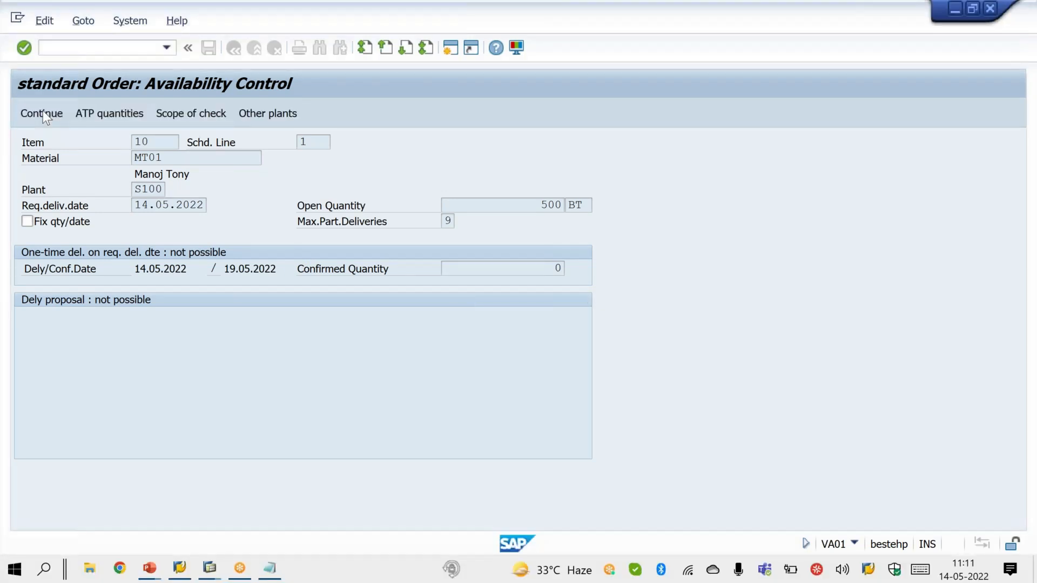
{"action": "left_click", "coordinate": [43, 113]}
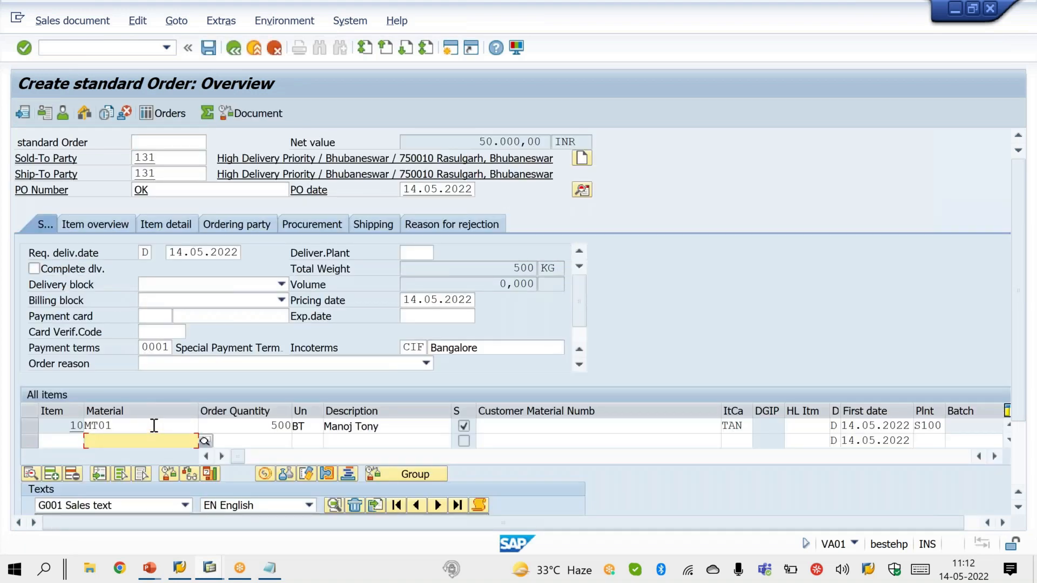
{"action": "left_click", "coordinate": [154, 426]}
{"action": "double_click", "coordinate": [154, 425]}
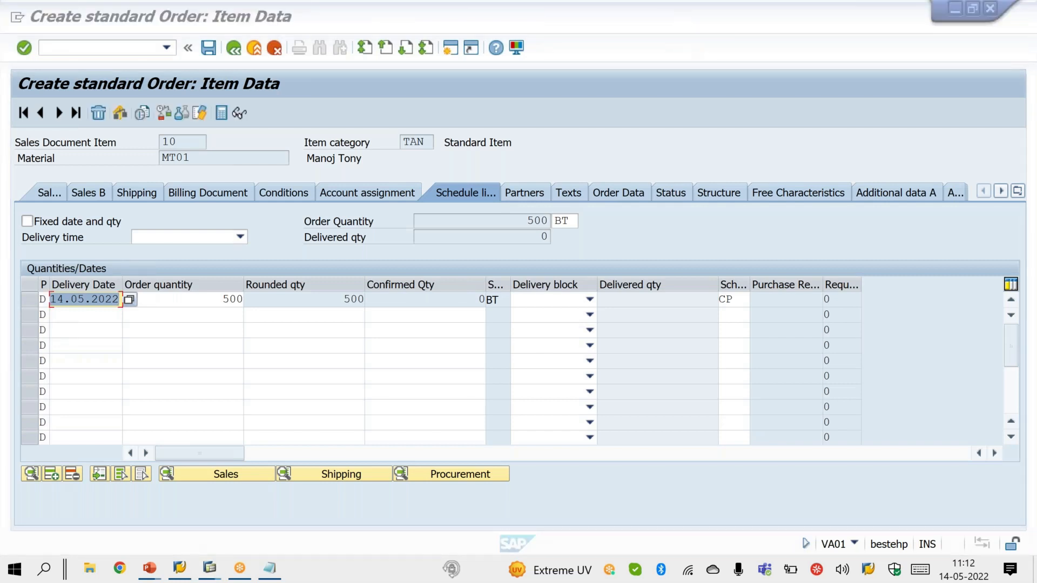
Step: Mark the confirmed quantity of item 10's schedule line with the pen and return to normal non-drawing mode
{"action": "left_click", "coordinate": [673, 50]}
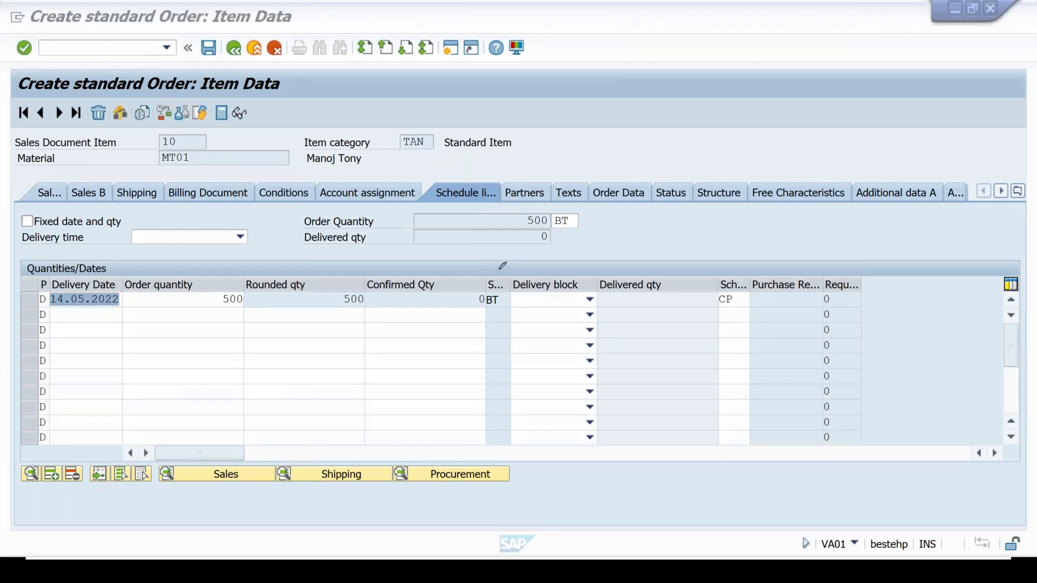
{"action": "mouse_move", "coordinate": [488, 259]}
{"action": "left_mouse_down"}
{"action": "mouse_move", "coordinate": [500, 316]}
{"action": "mouse_move", "coordinate": [470, 264]}
{"action": "mouse_move", "coordinate": [523, 285]}
{"action": "mouse_move", "coordinate": [480, 253]}
{"action": "mouse_move", "coordinate": [467, 261]}
{"action": "left_mouse_up"}
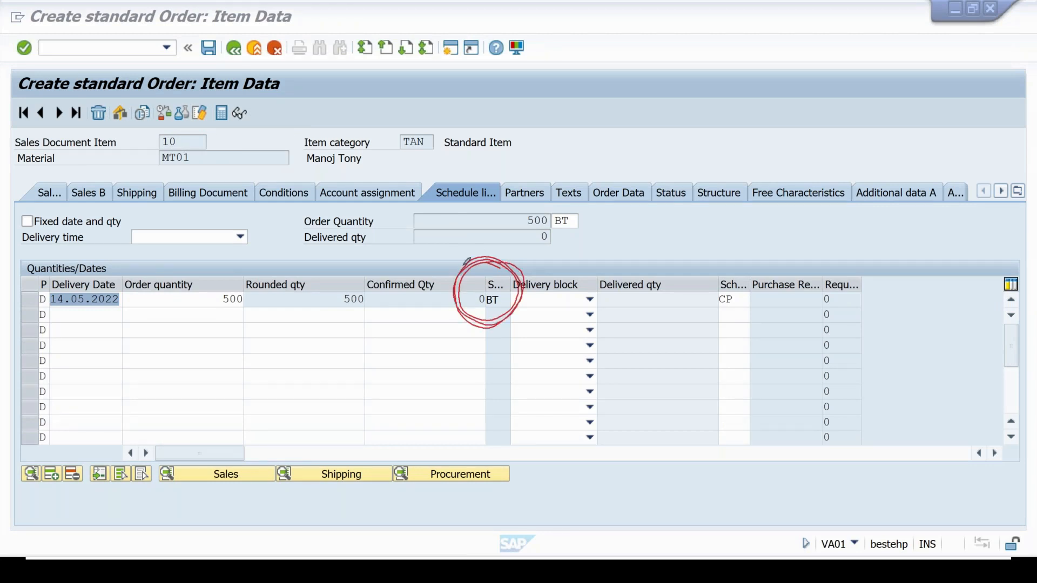
{"action": "mouse_move", "coordinate": [398, 300]}
{"action": "left_mouse_down"}
{"action": "mouse_move", "coordinate": [381, 339]}
{"action": "mouse_move", "coordinate": [426, 302]}
{"action": "left_mouse_up"}
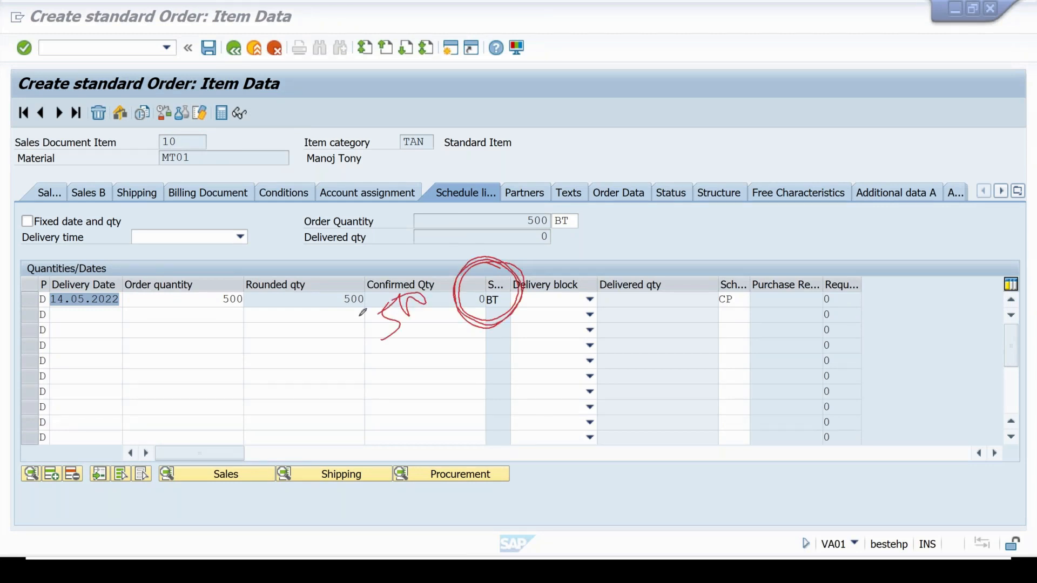
{"action": "left_click", "coordinate": [405, 351]}
{"action": "right_click", "coordinate": [405, 352]}
{"action": "left_click", "coordinate": [433, 355]}
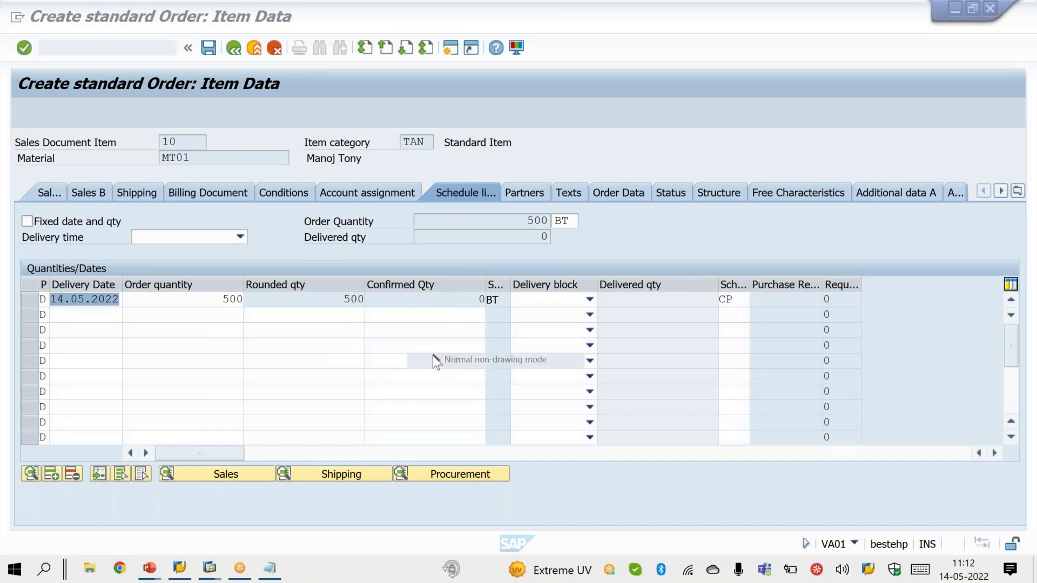
Step: Save the standard order and start backorder processing with transaction V_RA
{"action": "left_click", "coordinate": [208, 47]}
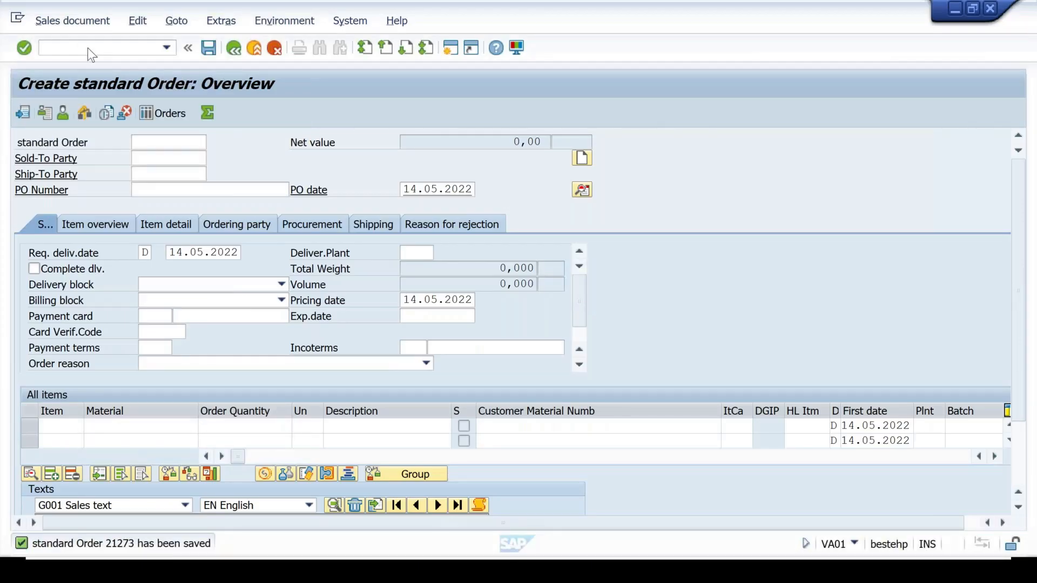
{"action": "left_click", "coordinate": [89, 47]}
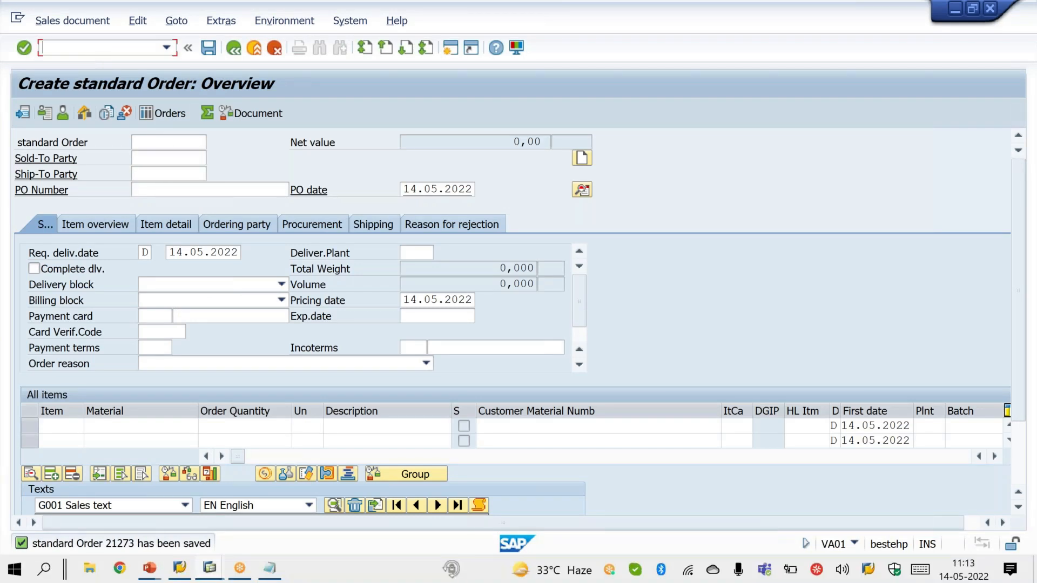
{"action": "type", "text": "/NV_RA"}
{"action": "key", "text": "Return"}
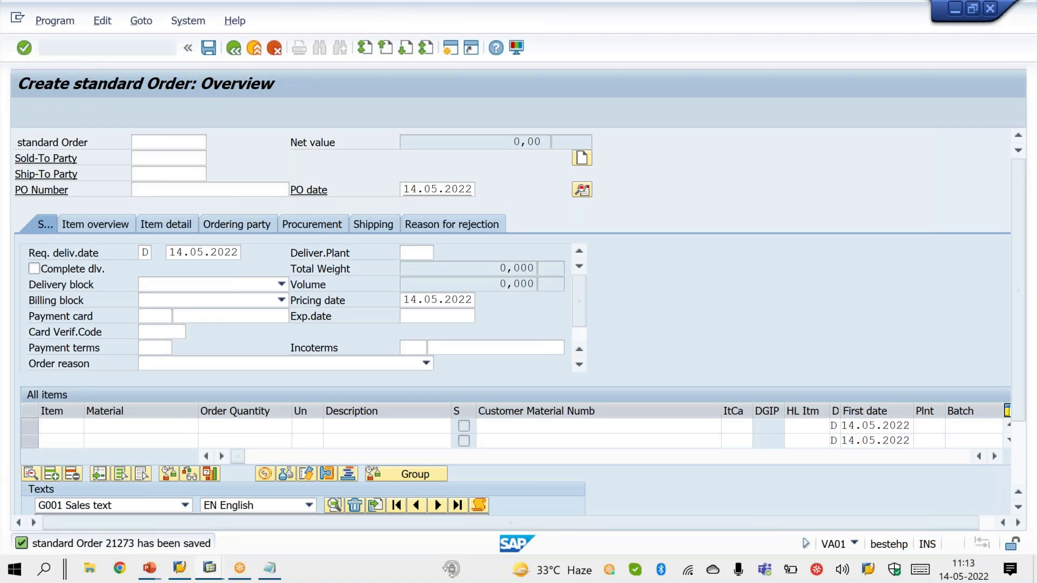
Step: List the backorders for material MT01 in plant S100 and select all of them
{"action": "type", "text": "MT01"}
{"action": "key", "text": "Tab"}
{"action": "key", "text": "Tab"}
{"action": "key", "text": "Tab"}
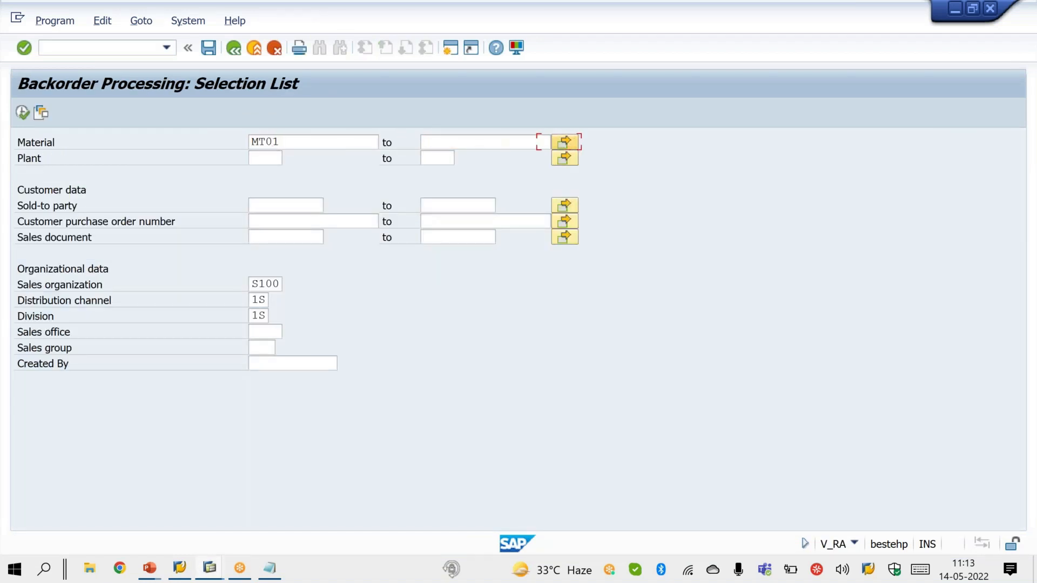
{"action": "type", "text": "S100"}
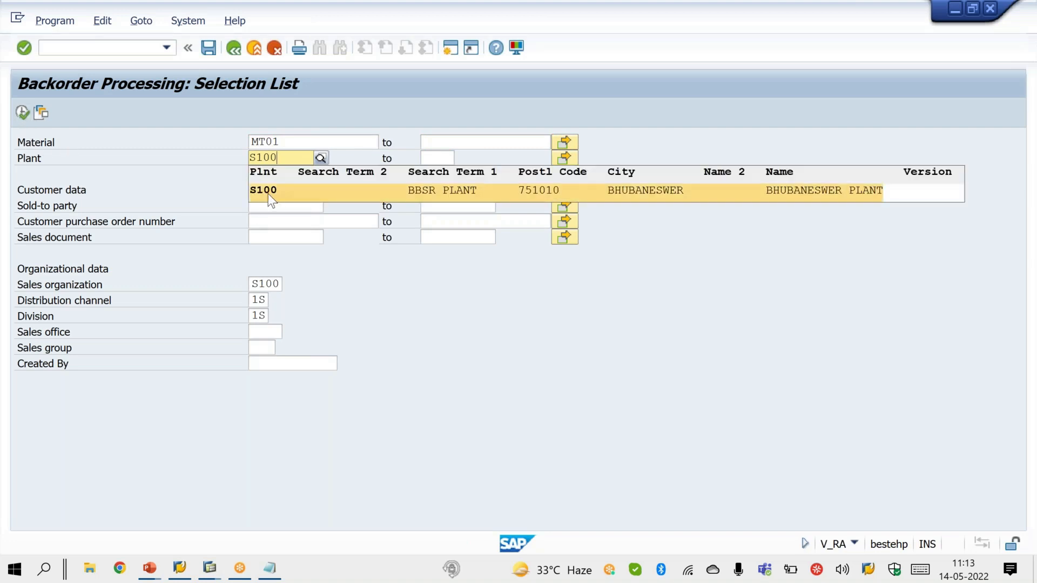
{"action": "left_click", "coordinate": [268, 193]}
{"action": "left_click", "coordinate": [22, 113]}
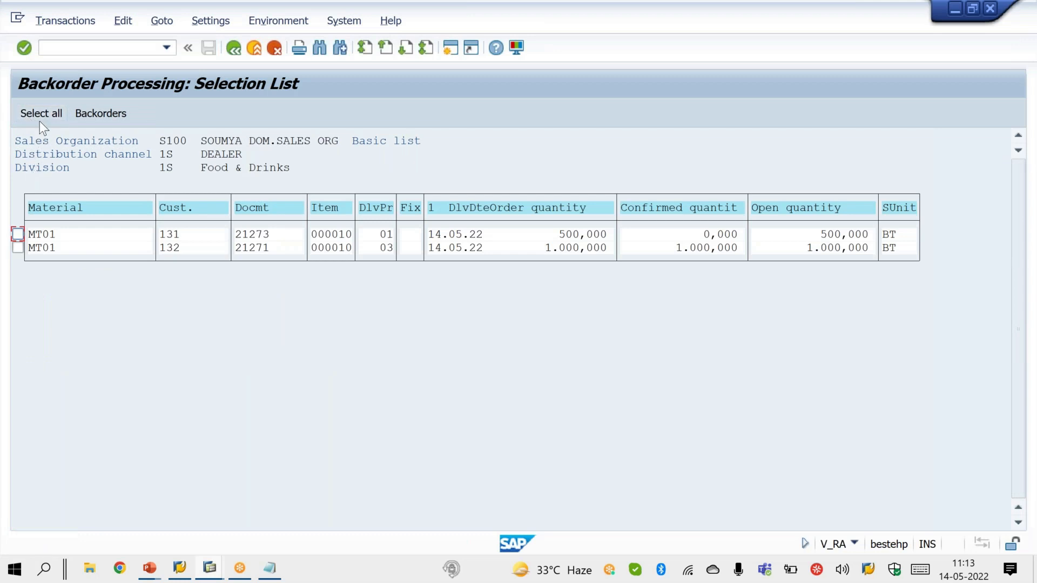
{"action": "left_click", "coordinate": [40, 119]}
Step: Mark the delivery priorities and confirmed quantities of both backorder entries with the pen for comparison, and clear the marks
{"action": "left_click", "coordinate": [668, 18]}
{"action": "left_click", "coordinate": [679, 47]}
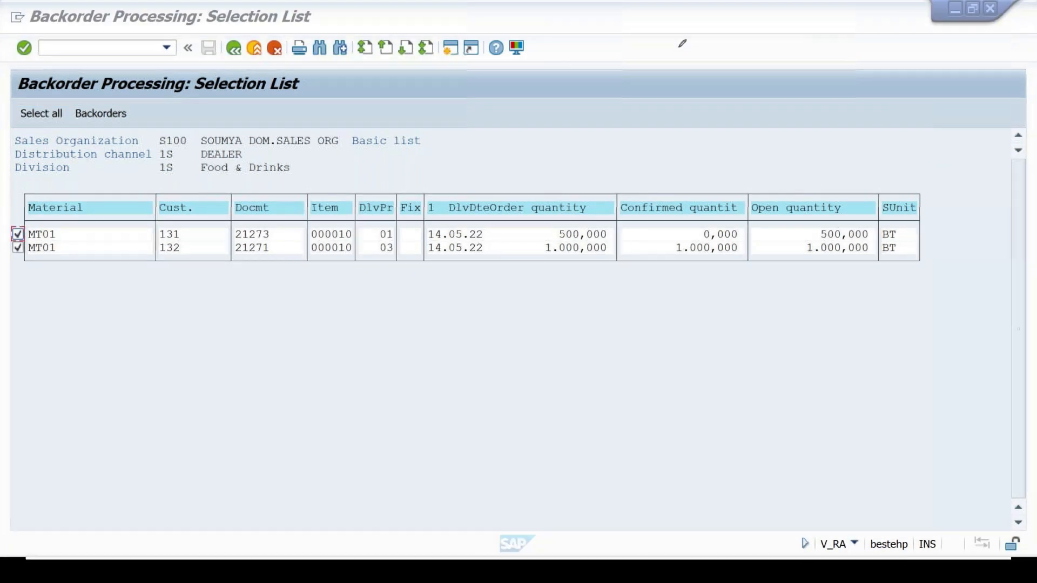
{"action": "left_click_drag", "start_coordinate": [391, 231], "coordinate": [429, 212]}
{"action": "left_click_drag", "start_coordinate": [395, 246], "coordinate": [428, 236]}
{"action": "left_click_drag", "start_coordinate": [384, 258], "coordinate": [372, 246]}
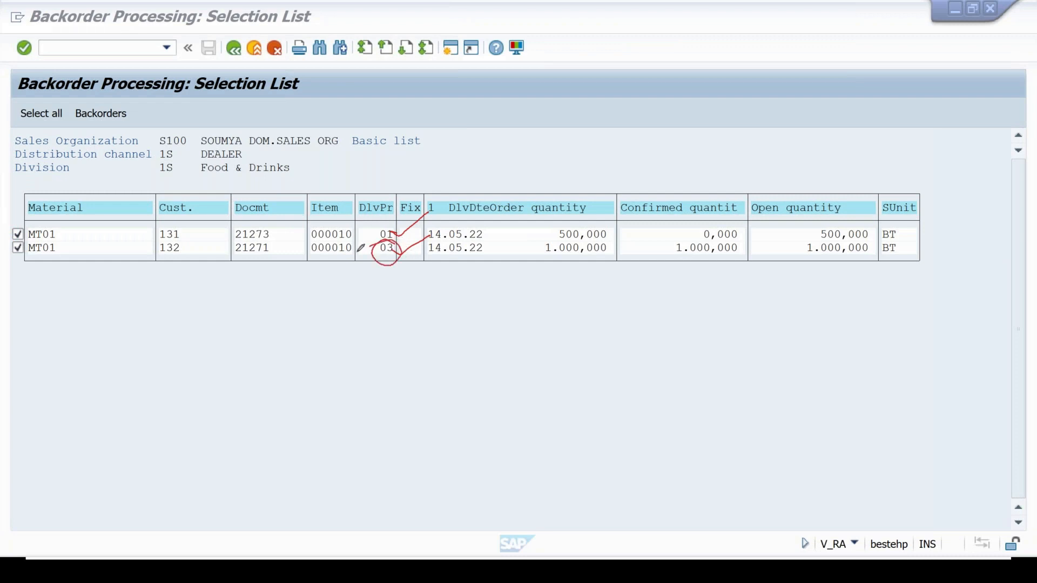
{"action": "left_click_drag", "start_coordinate": [711, 241], "coordinate": [707, 265]}
{"action": "left_click_drag", "start_coordinate": [391, 233], "coordinate": [429, 219]}
{"action": "mouse_move", "coordinate": [702, 223]}
{"action": "left_mouse_down"}
{"action": "mouse_move", "coordinate": [741, 216]}
{"action": "mouse_move", "coordinate": [710, 241]}
{"action": "left_mouse_up"}
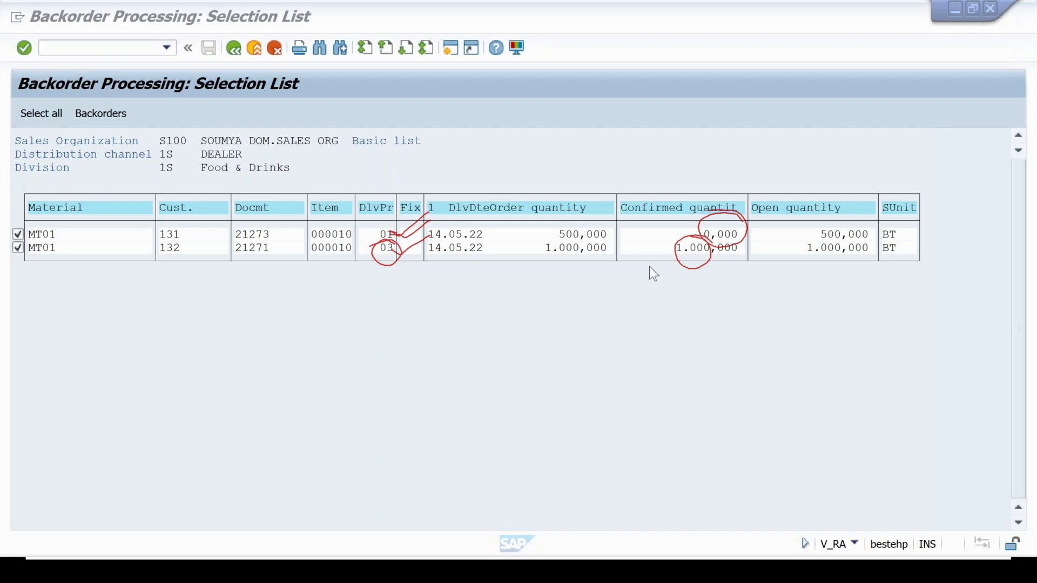
{"action": "key", "text": "Escape"}
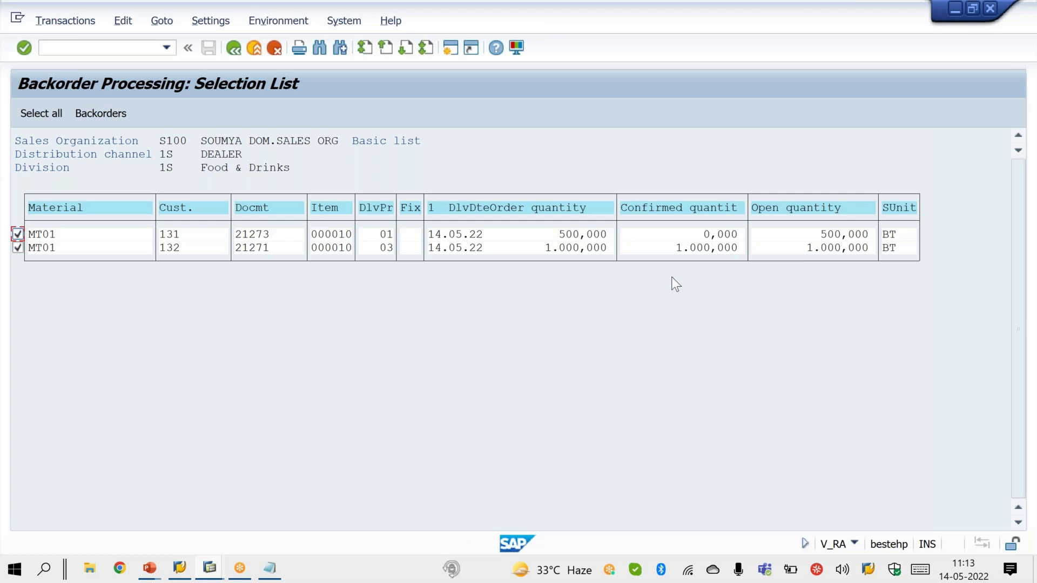
Step: Open the selected backorders' overview and reduce the low-priority order's committed quantity to 500 on its second schedule line
{"action": "left_click", "coordinate": [103, 113]}
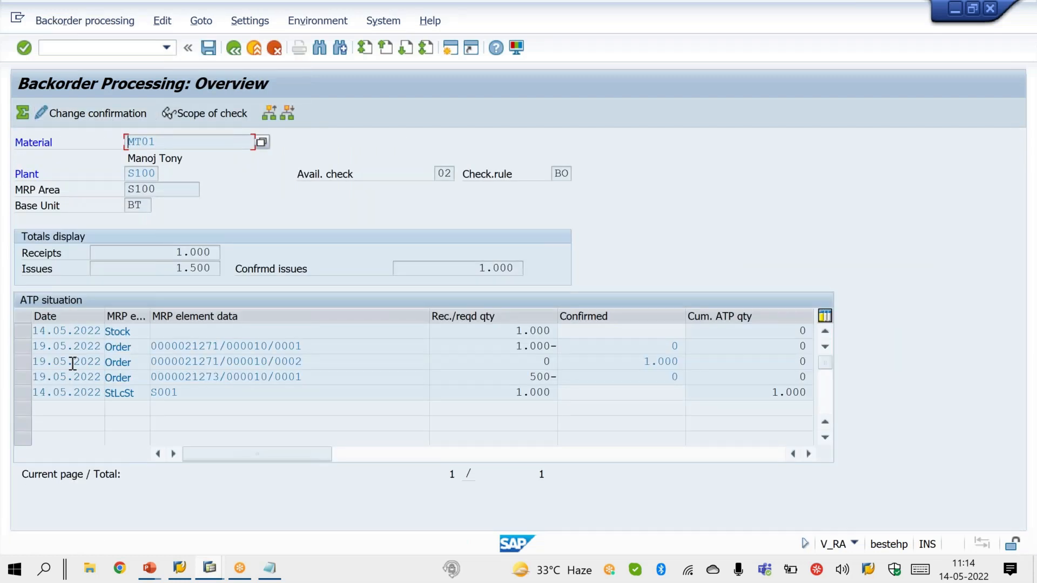
{"action": "left_click", "coordinate": [24, 365]}
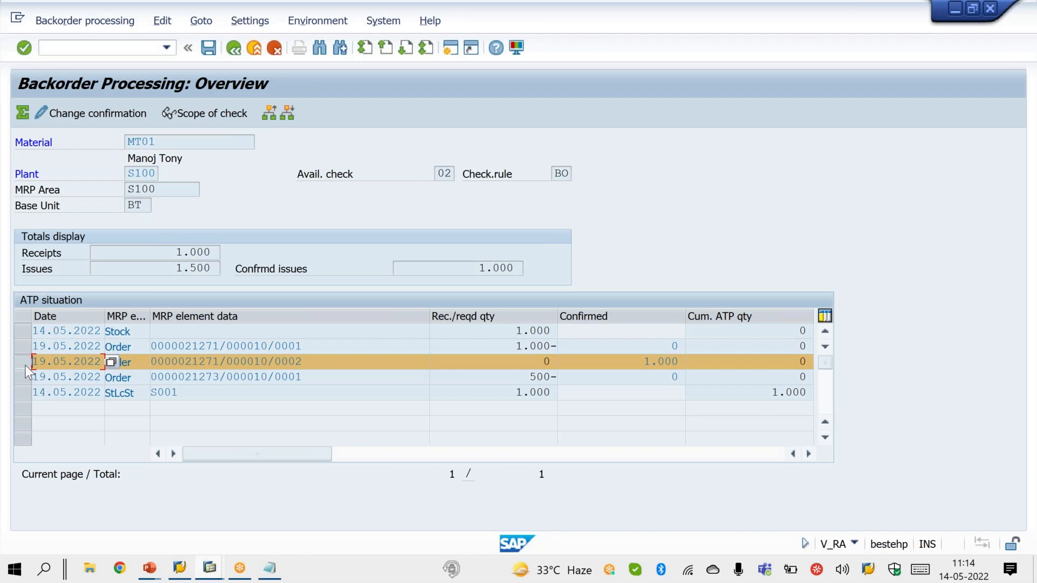
{"action": "left_click", "coordinate": [118, 111]}
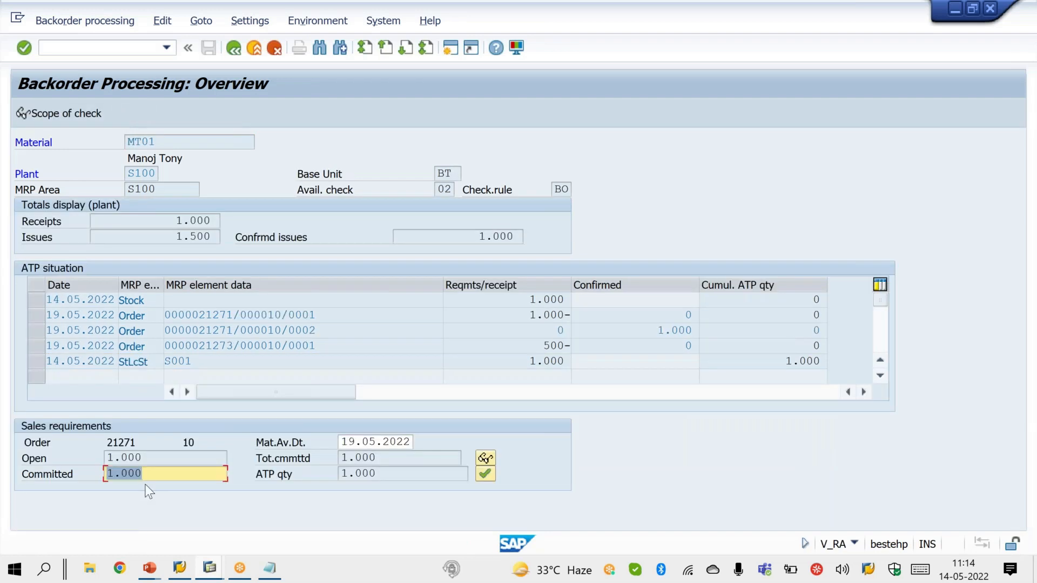
{"action": "left_click_drag", "start_coordinate": [154, 474], "coordinate": [89, 473]}
{"action": "type", "text": "500"}
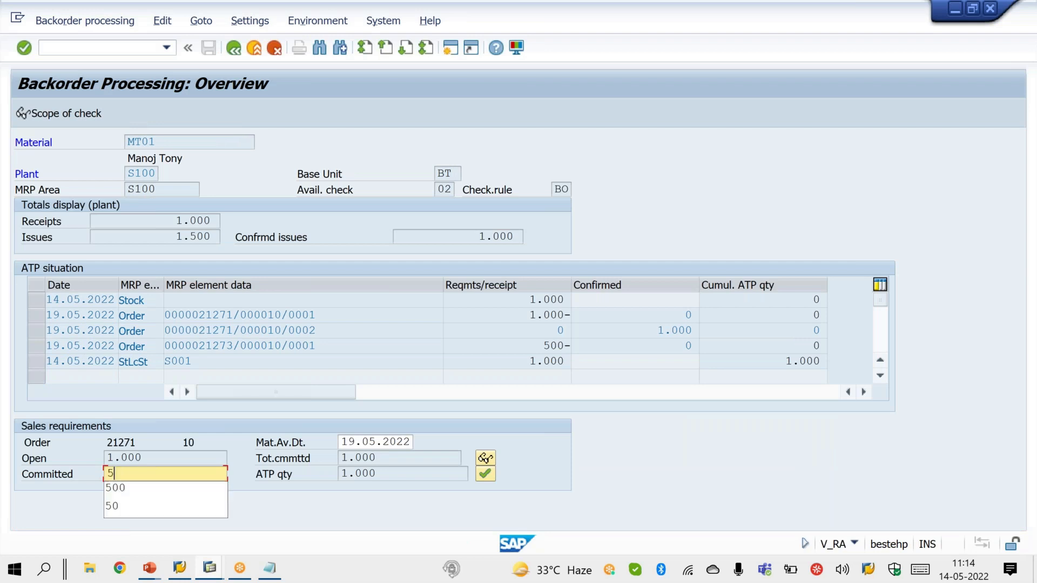
{"action": "left_click", "coordinate": [489, 475]}
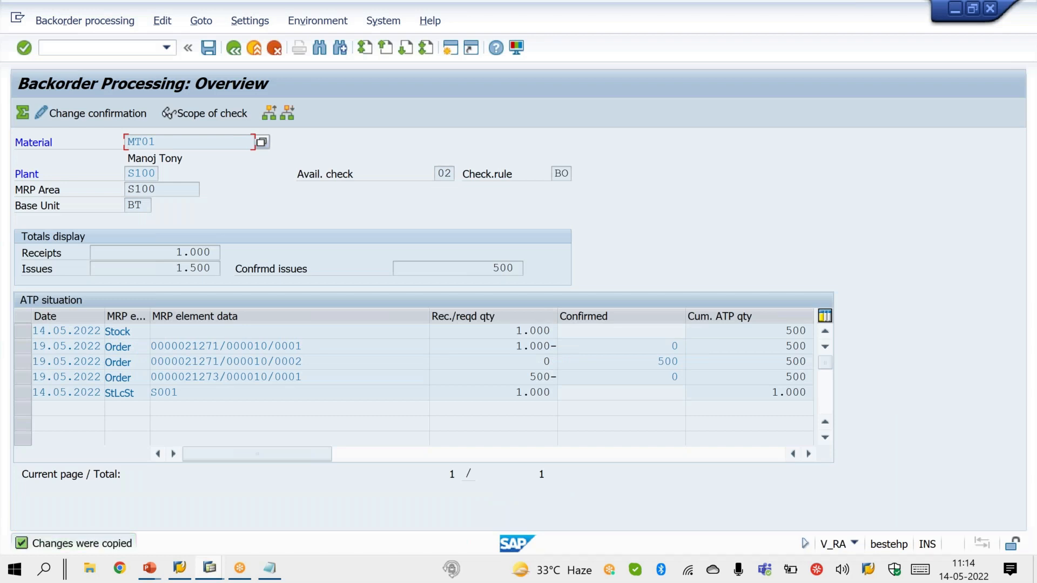
Step: Commit 500 units to the high-priority order's schedule line and save the backorder changes
{"action": "left_click", "coordinate": [21, 378]}
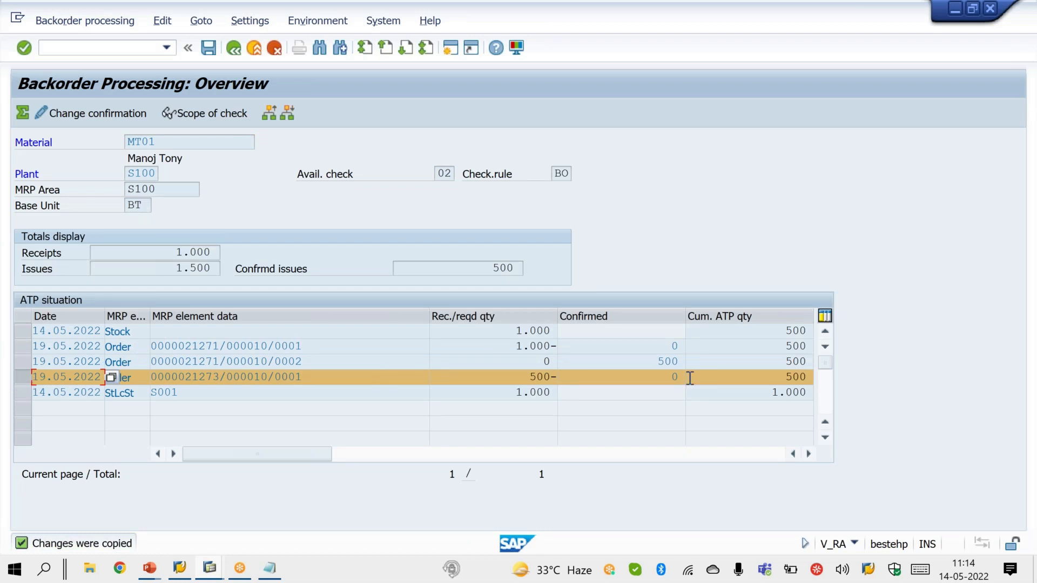
{"action": "left_click", "coordinate": [669, 378]}
{"action": "left_click", "coordinate": [100, 115]}
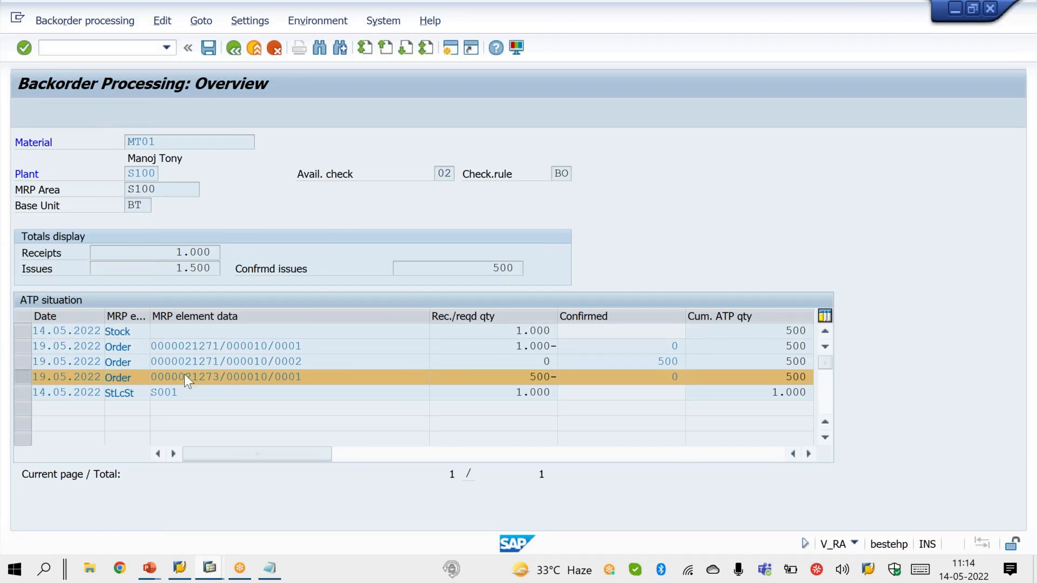
{"action": "type", "text": "500"}
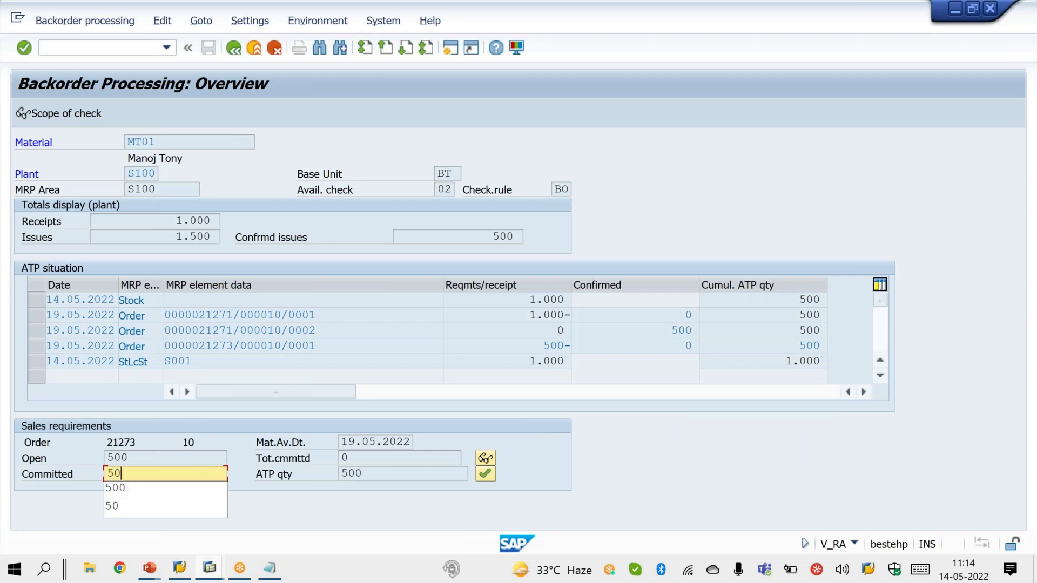
{"action": "left_click", "coordinate": [488, 474]}
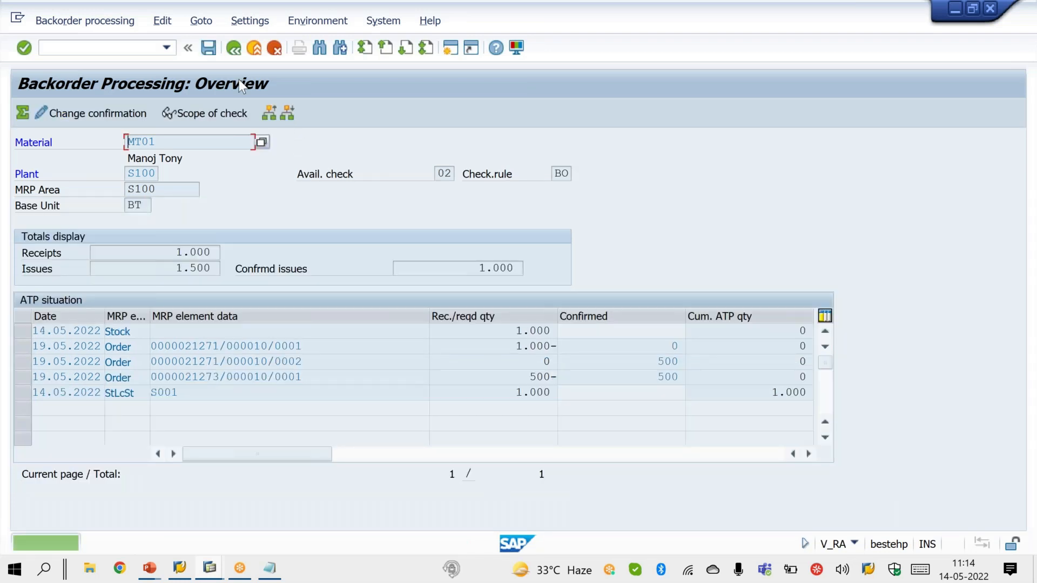
{"action": "left_click", "coordinate": [209, 48]}
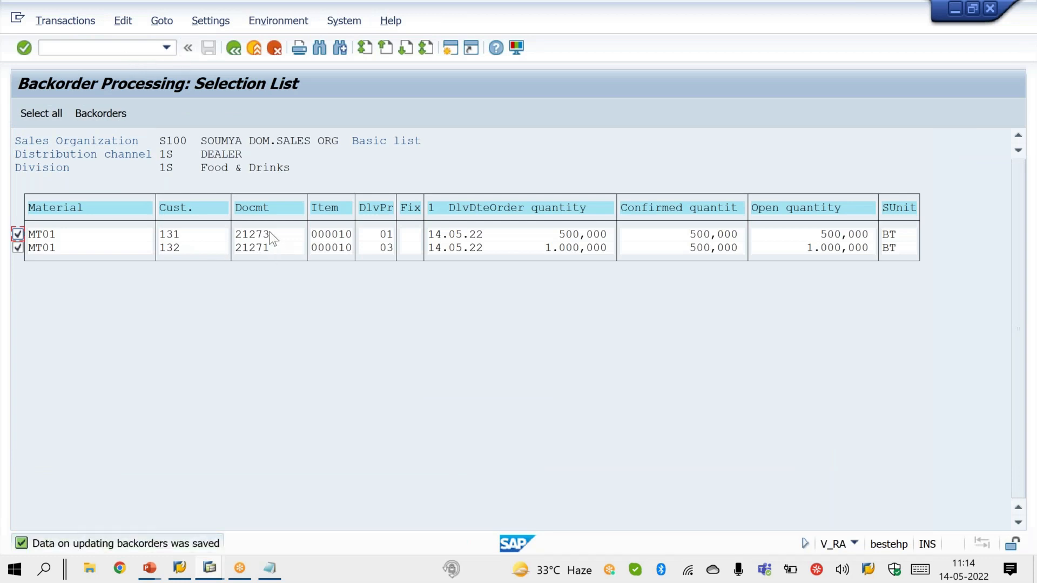
Step: Switch to Notepad and, below the existing notes, add the high-priority order's number followed by "HIGH - 0 - 500"
{"action": "left_click", "coordinate": [270, 569]}
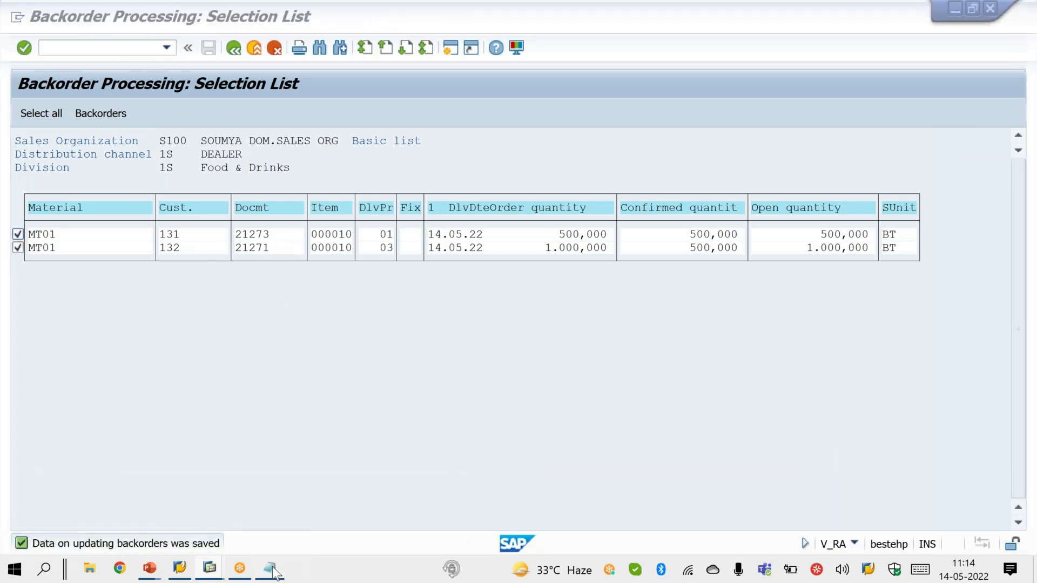
{"action": "key", "text": "Return"}
{"action": "key", "text": "Return"}
{"action": "key", "text": "Return"}
{"action": "key", "text": "Return"}
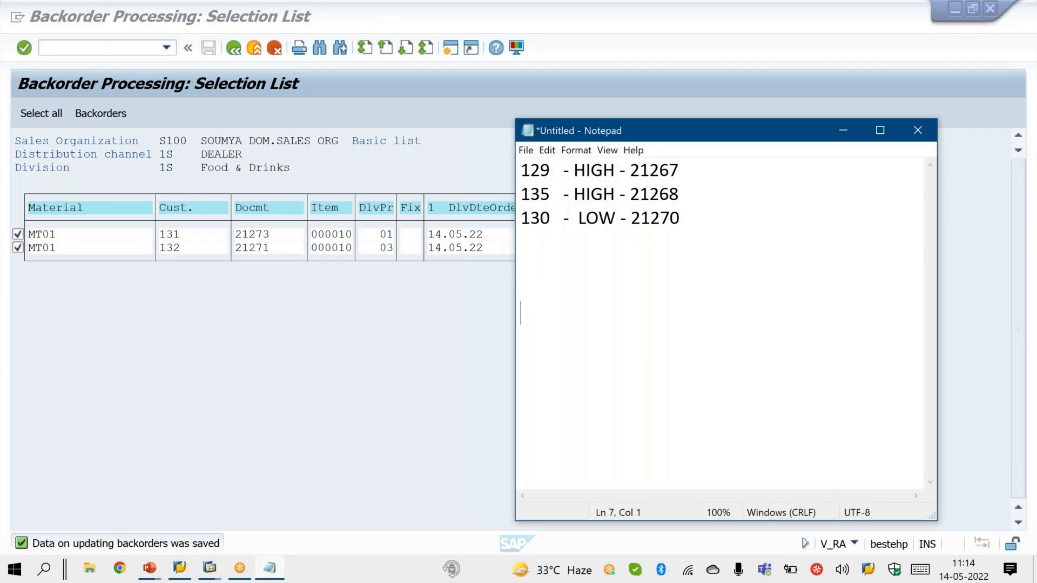
{"action": "type", "text": "21273  - HIGH -  "}
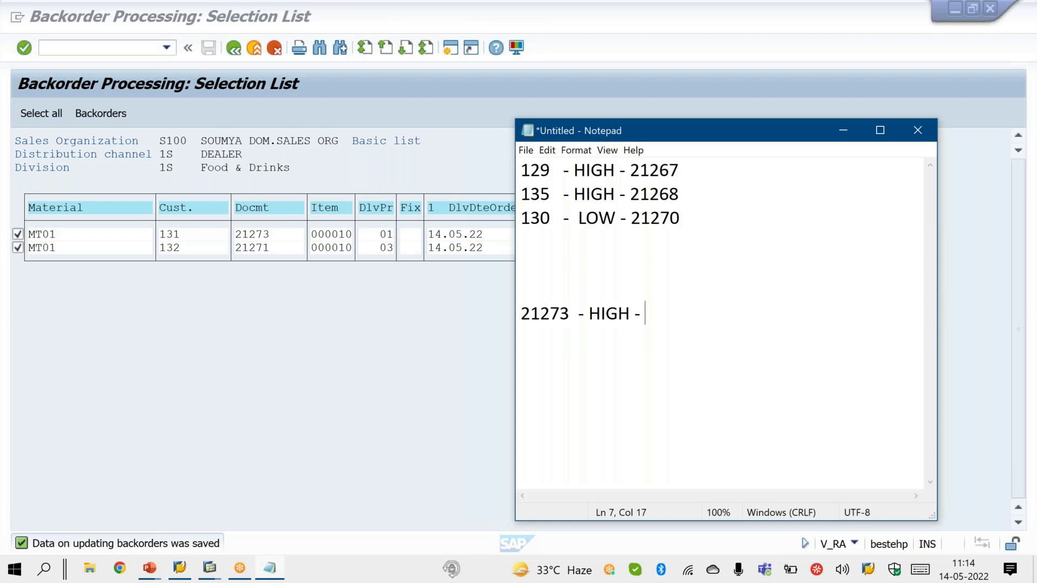
{"action": "type", "text": "0     -  500"}
Step: Add a second note line with the low-priority customer's number followed by "LOW - 1000 - 500"
{"action": "key", "text": "Return"}
{"action": "type", "text": "132    -"}
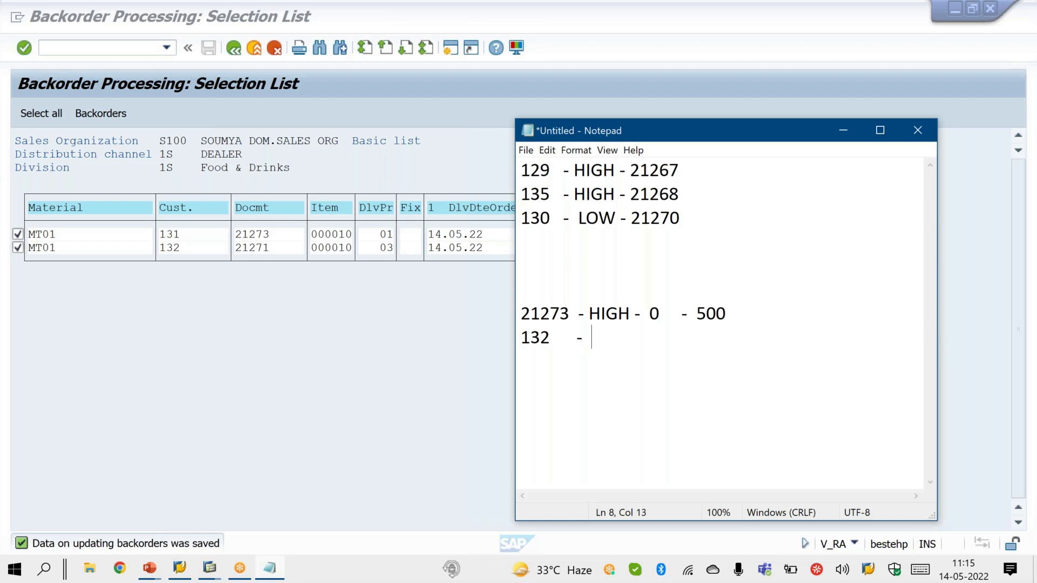
{"action": "type", "text": "LOW -  1000"}
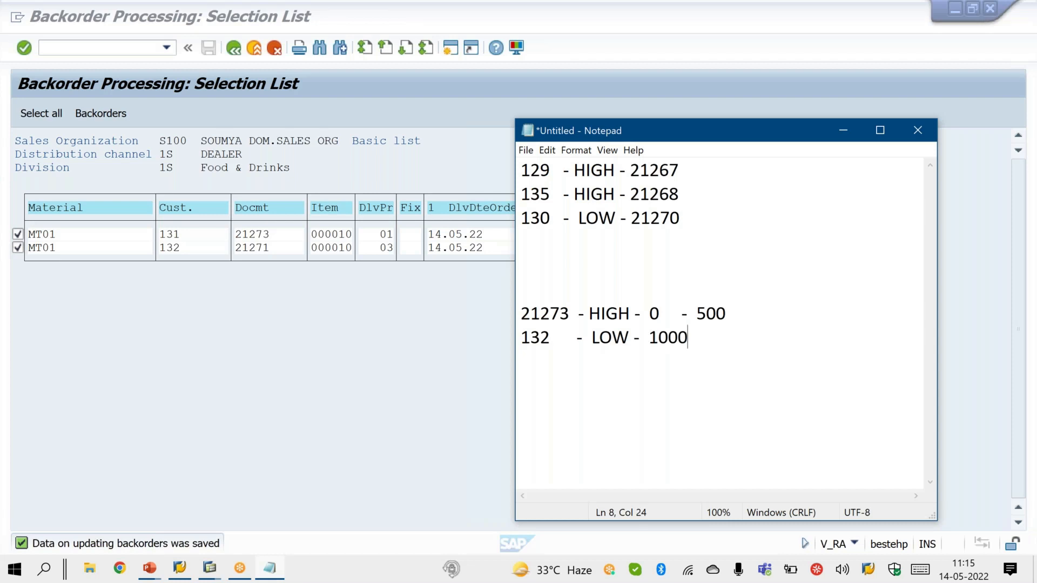
{"action": "type", "text": " - 500"}
Step: Append "- 500" to the new HIGH note line and "- 1000" to the new LOW note line
{"action": "left_click", "coordinate": [679, 312]}
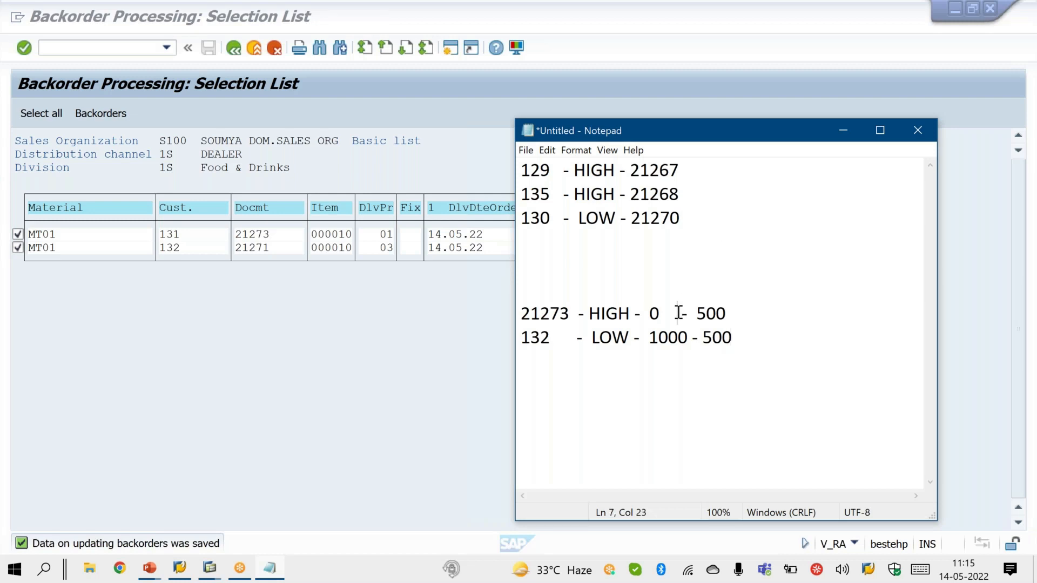
{"action": "left_click", "coordinate": [740, 313]}
{"action": "type", "text": "-  500"}
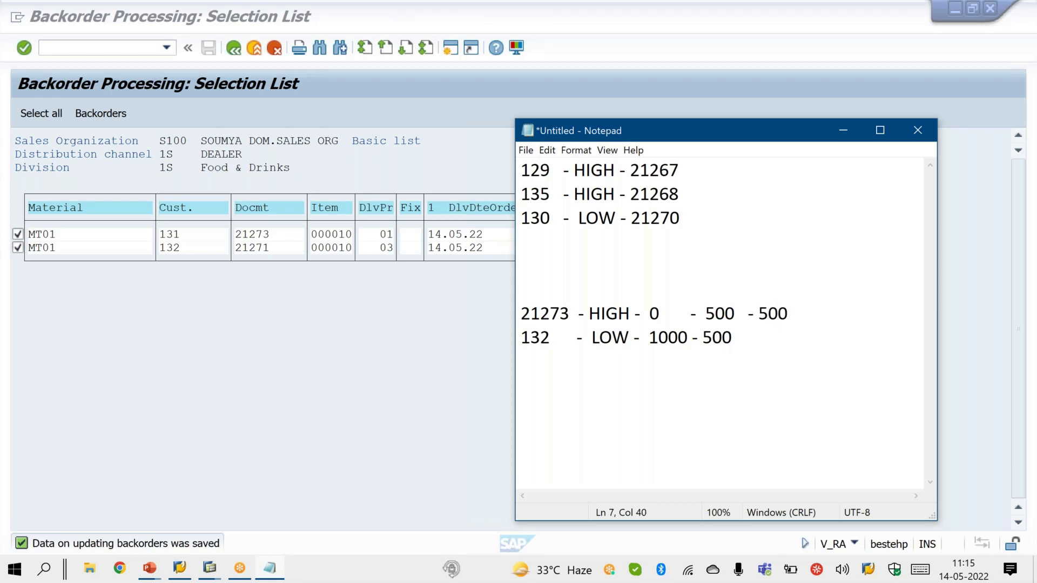
{"action": "left_click", "coordinate": [737, 337]}
{"action": "type", "text": "- 1000"}
Step: Replace the customer number at the start of the new LOW note line with the low-priority order's number
{"action": "left_click", "coordinate": [558, 341]}
{"action": "key", "text": "BackSpace"}
{"action": "key", "text": "BackSpace"}
{"action": "key", "text": "BackSpace"}
{"action": "key", "text": "BackSpace"}
{"action": "key", "text": "BackSpace"}
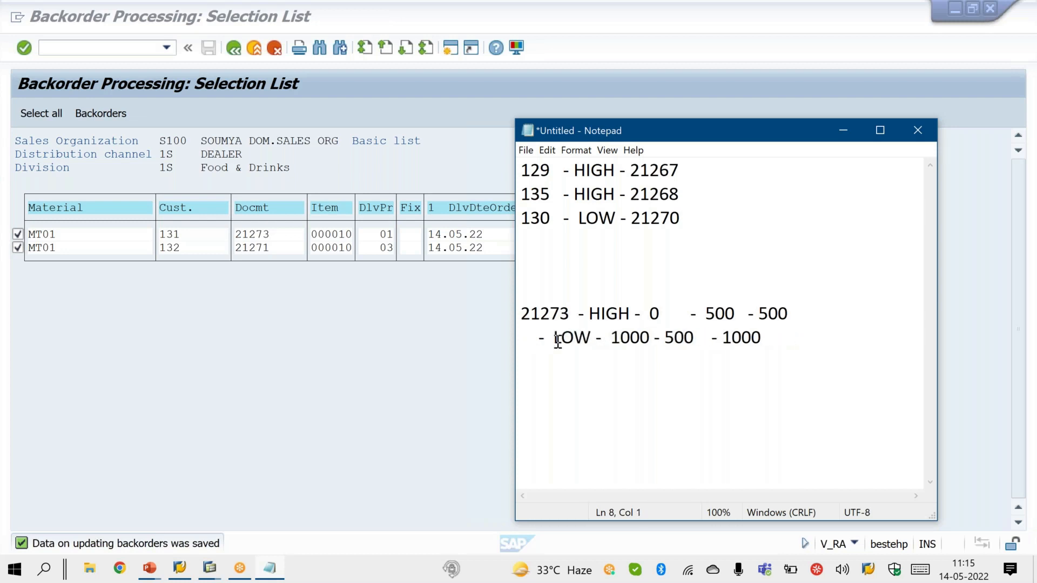
{"action": "type", "text": "2127"}
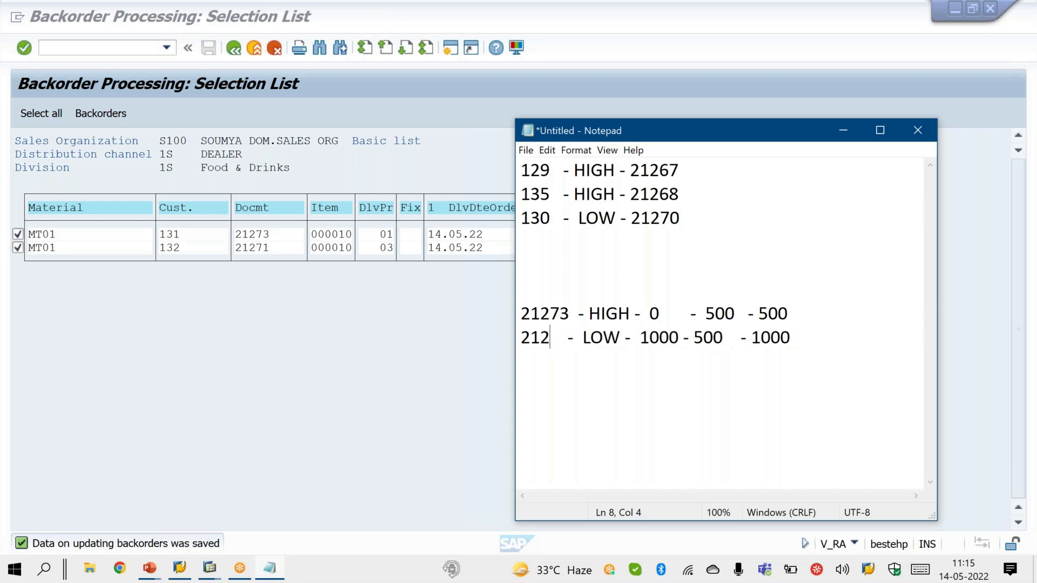
{"action": "type", "text": "1"}
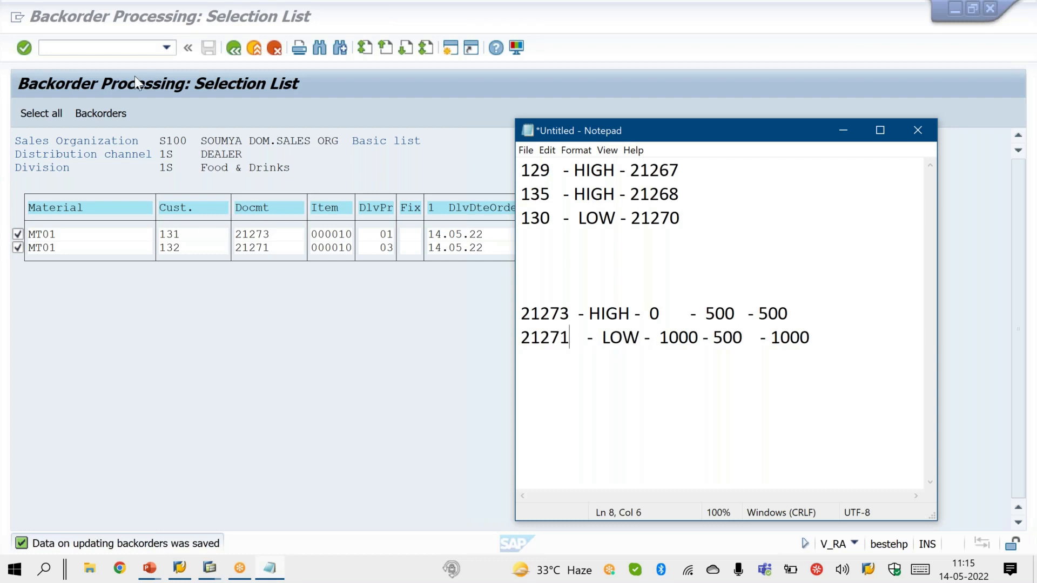
Step: Return to SAP and open the high-priority sales order with transaction VA02, checking its number against the notes
{"action": "left_click", "coordinate": [123, 46]}
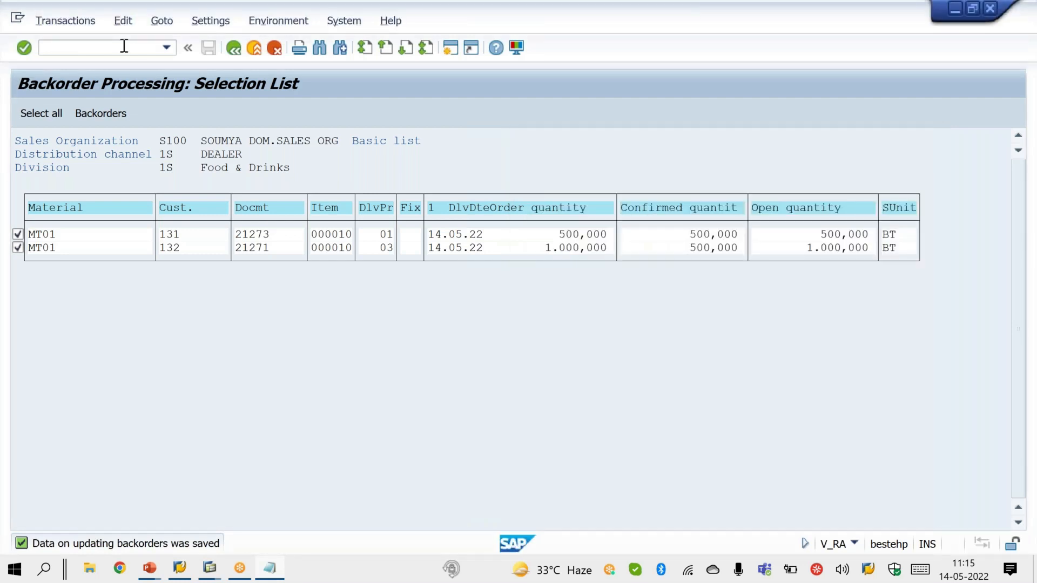
{"action": "type", "text": "/NVA02"}
{"action": "key", "text": "Return"}
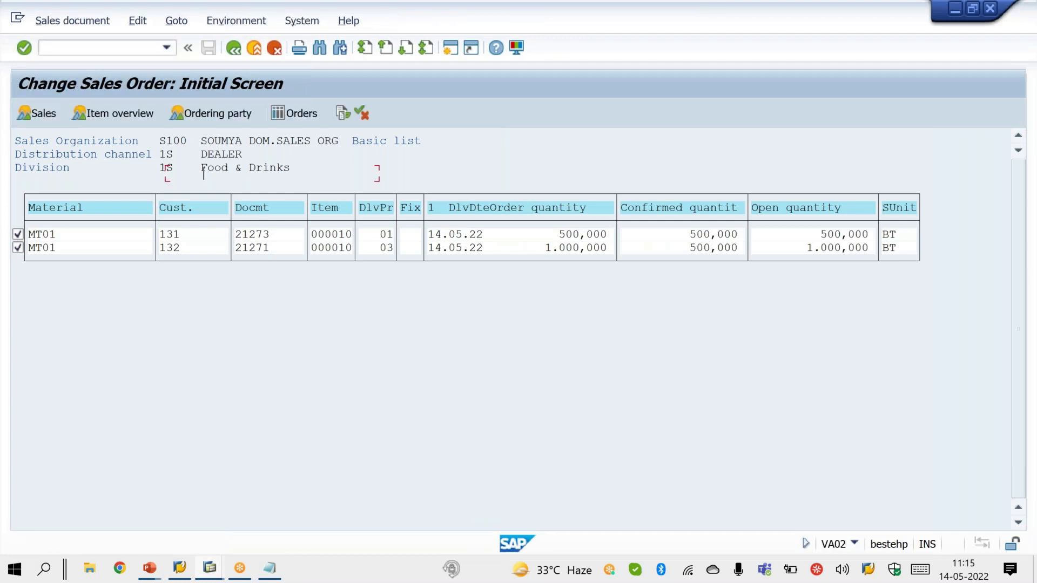
{"action": "key", "text": "alt+Tab"}
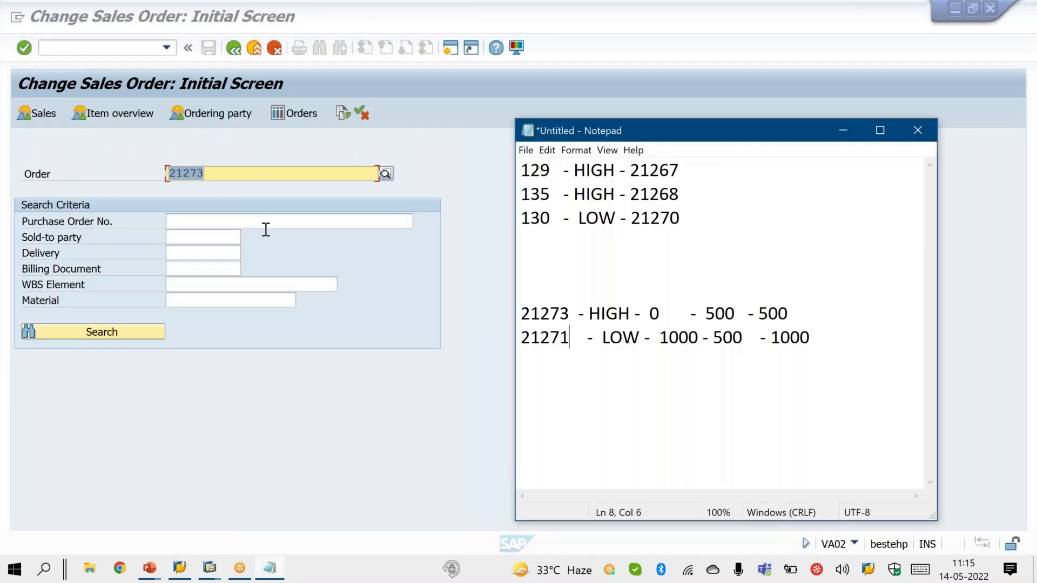
{"action": "key", "text": "alt+Tab"}
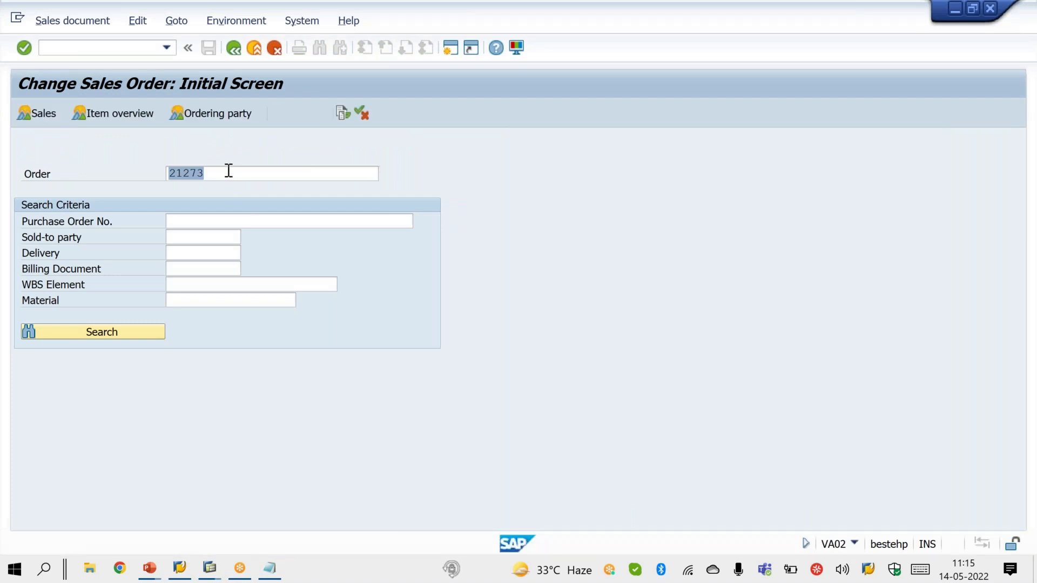
{"action": "left_click", "coordinate": [229, 170]}
{"action": "key", "text": "Return"}
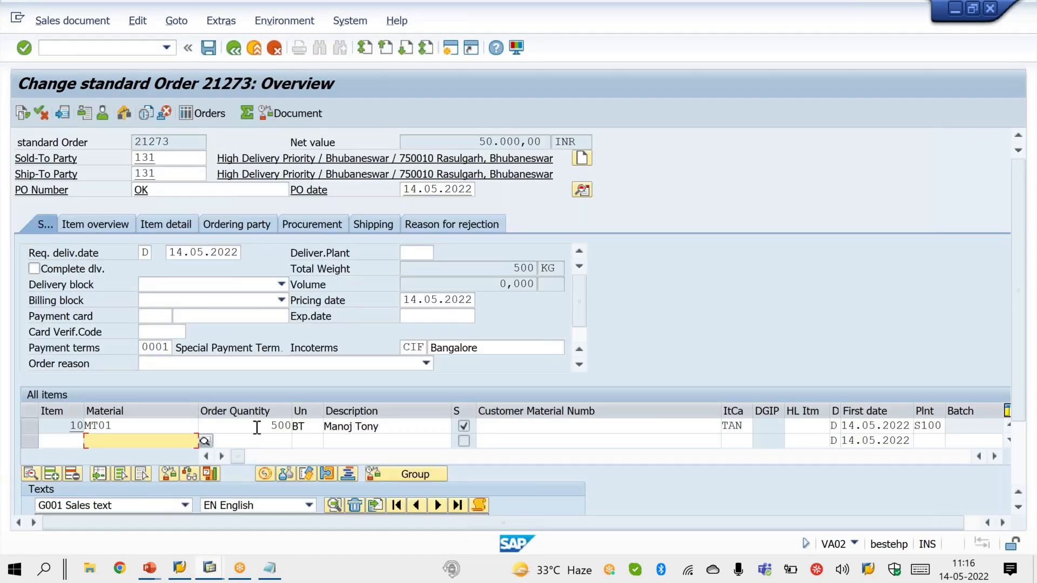
Step: Display the schedule lines of item 10, circle the second line's confirmed quantity with the pen, and clear the mark
{"action": "double_click", "coordinate": [77, 426]}
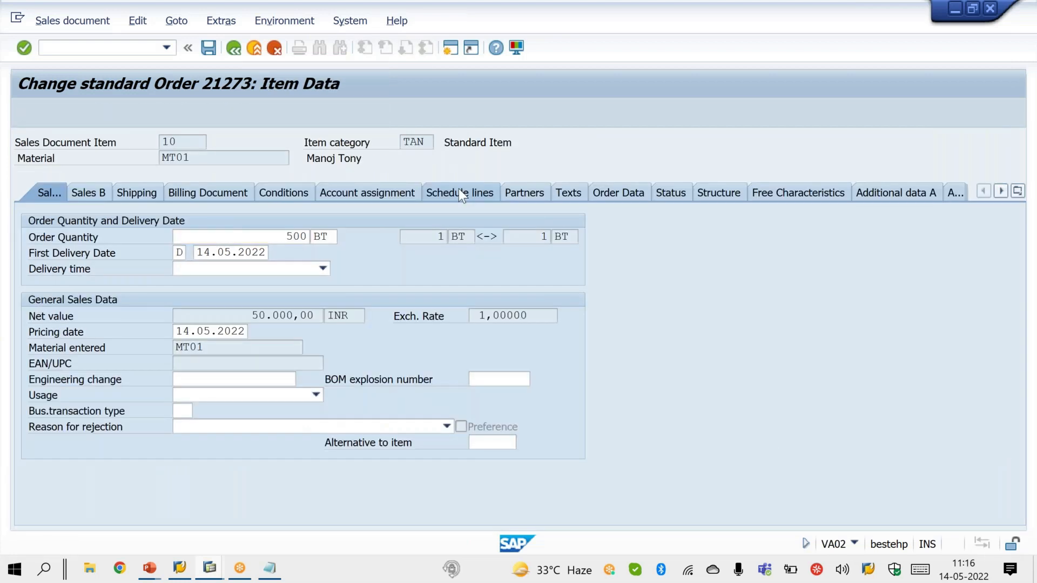
{"action": "left_click", "coordinate": [458, 193]}
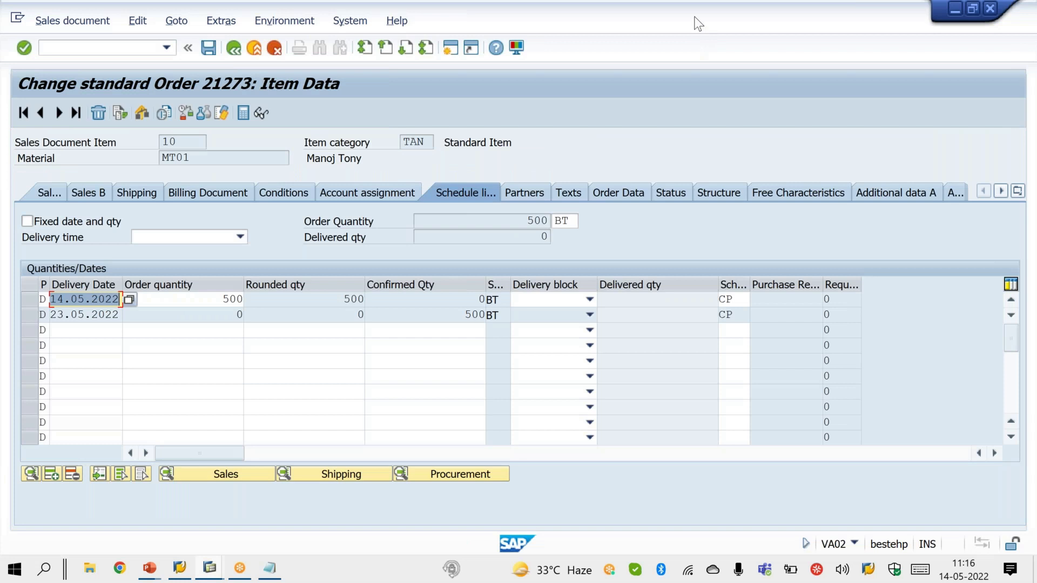
{"action": "key", "text": "ctrl+2"}
{"action": "mouse_move", "coordinate": [490, 318]}
{"action": "left_mouse_down"}
{"action": "mouse_move", "coordinate": [459, 334]}
{"action": "mouse_move", "coordinate": [473, 340]}
{"action": "mouse_move", "coordinate": [485, 304]}
{"action": "left_mouse_up"}
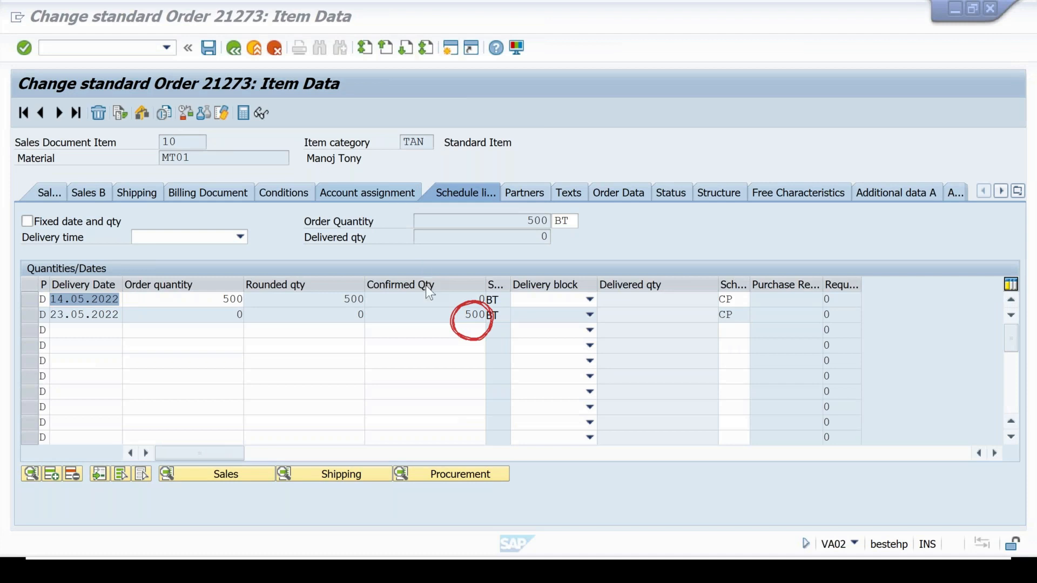
{"action": "key", "text": "Escape"}
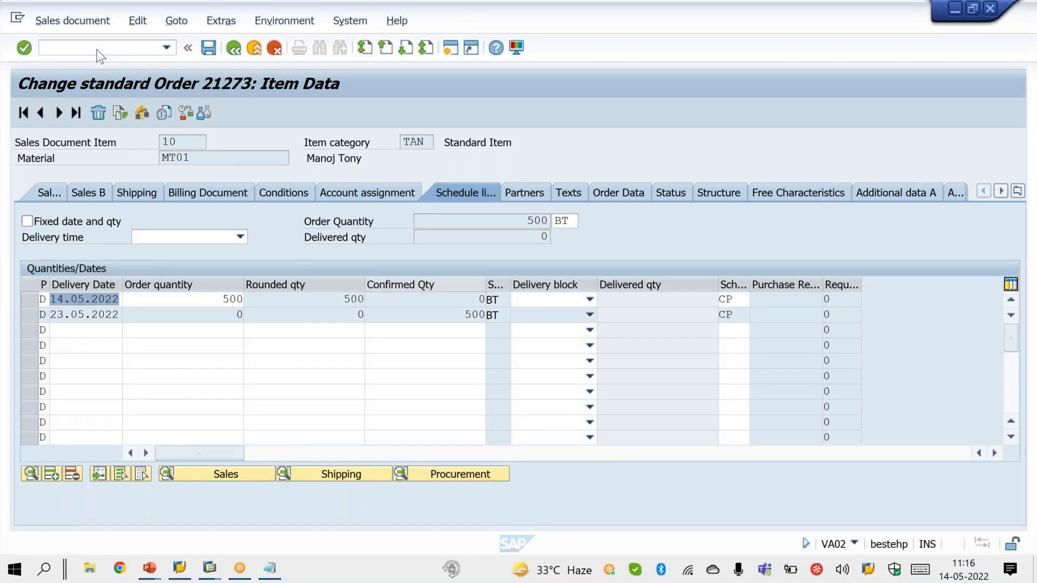
Step: Leave the high-priority order and restart sales order change with transaction VA02
{"action": "left_click", "coordinate": [93, 48]}
{"action": "type", "text": "/NVA03"}
{"action": "key", "text": "Return"}
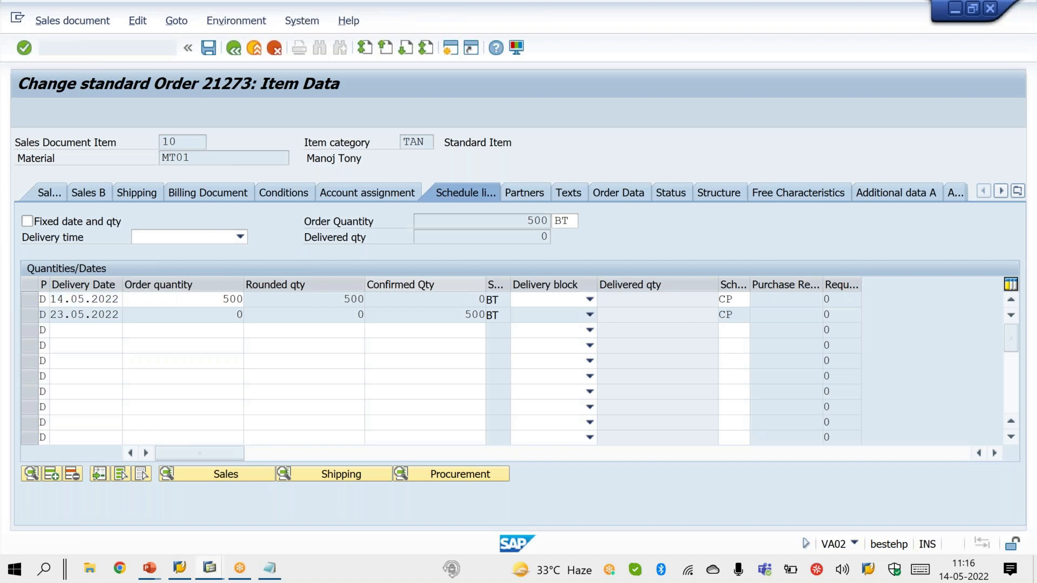
{"action": "type", "text": "/NVA03"}
{"action": "key", "text": "Return"}
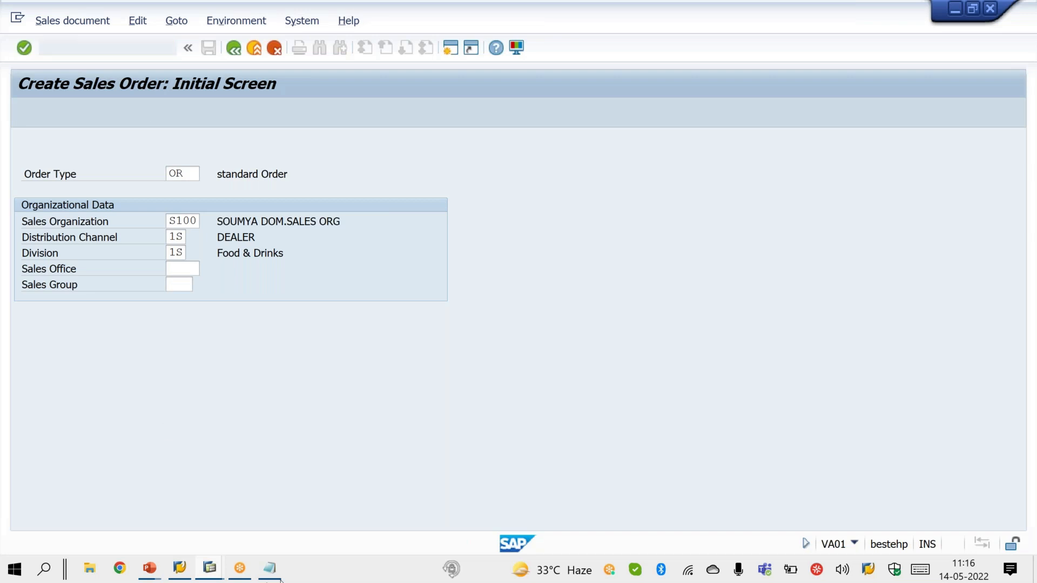
Step: Look up the low-priority order's number in the notes and open that order for change in VA02
{"action": "left_click", "coordinate": [277, 570]}
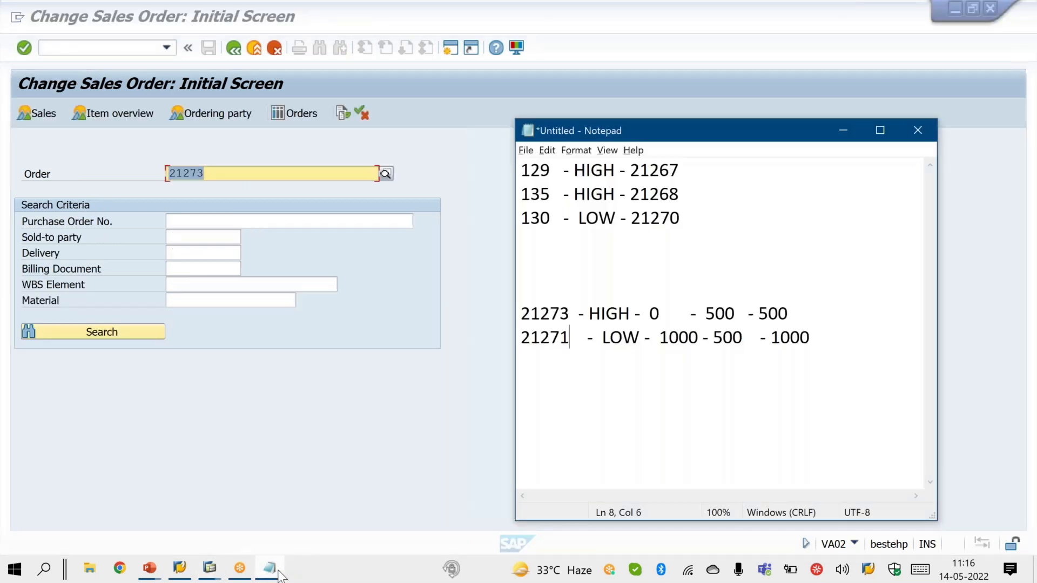
{"action": "left_click", "coordinate": [243, 173]}
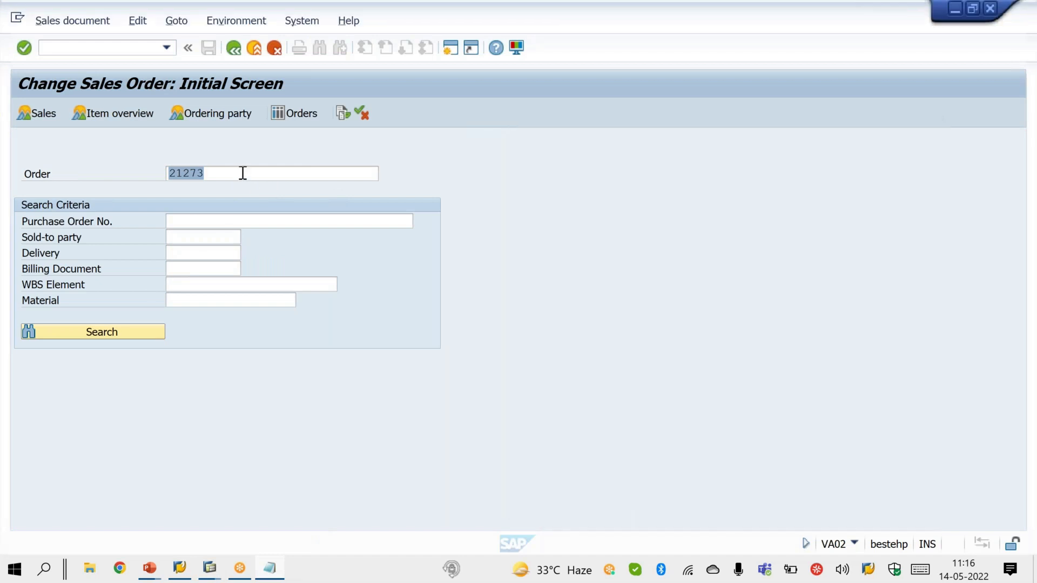
{"action": "left_click", "coordinate": [243, 173]}
{"action": "key", "text": "BackSpace"}
{"action": "type", "text": "1"}
{"action": "key", "text": "Return"}
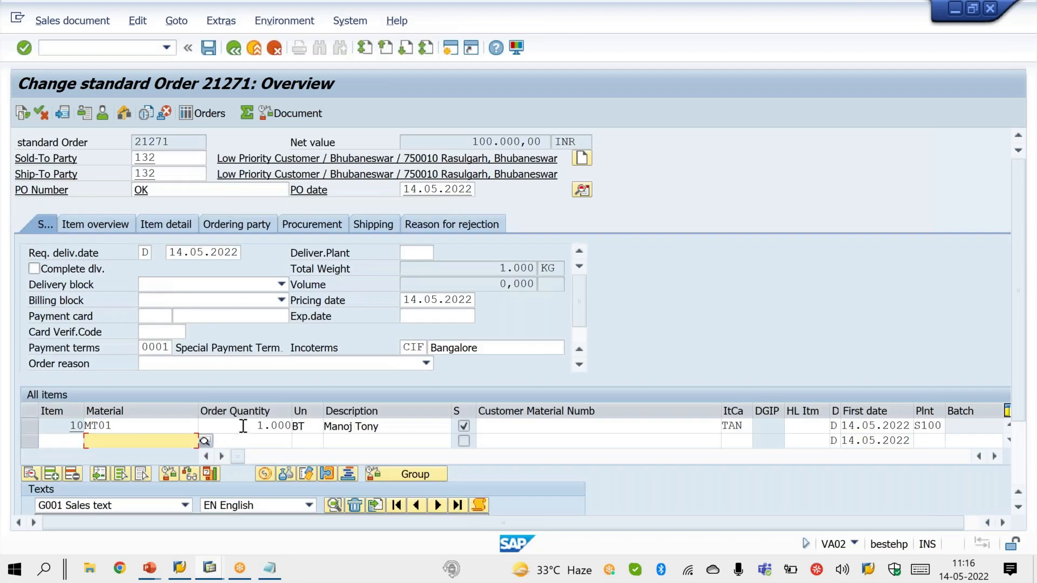
Step: Display the schedule lines of item 10 in the low-priority order and select the second line's confirmed quantity
{"action": "double_click", "coordinate": [243, 426]}
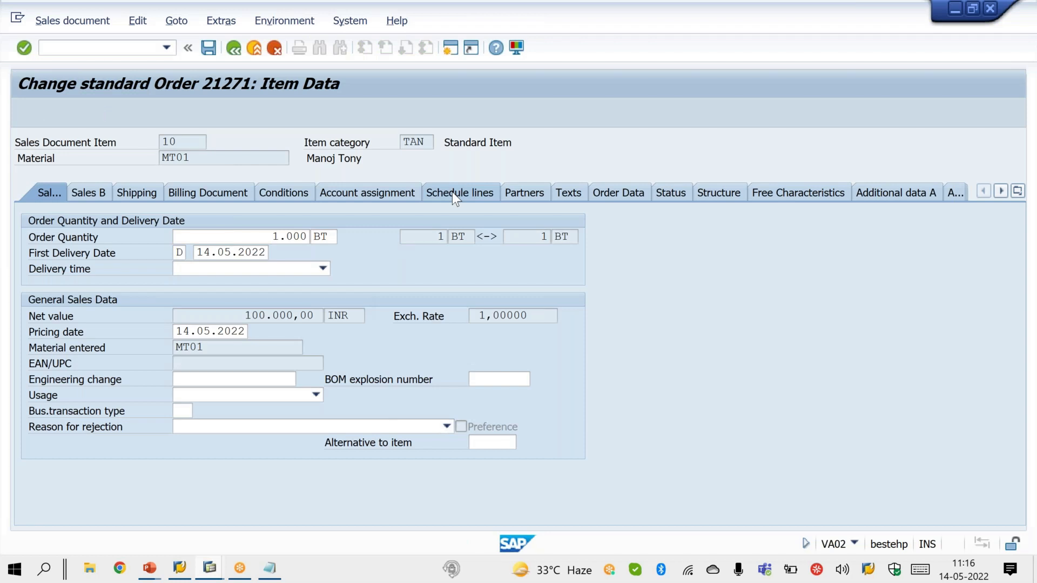
{"action": "left_click", "coordinate": [453, 195]}
{"action": "left_click_drag", "start_coordinate": [464, 317], "coordinate": [590, 330]}
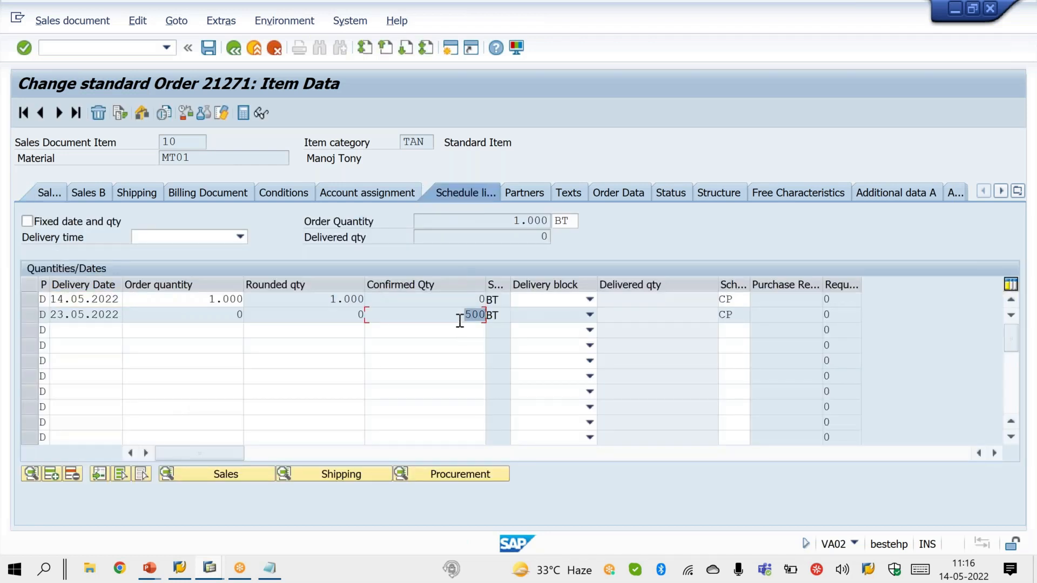
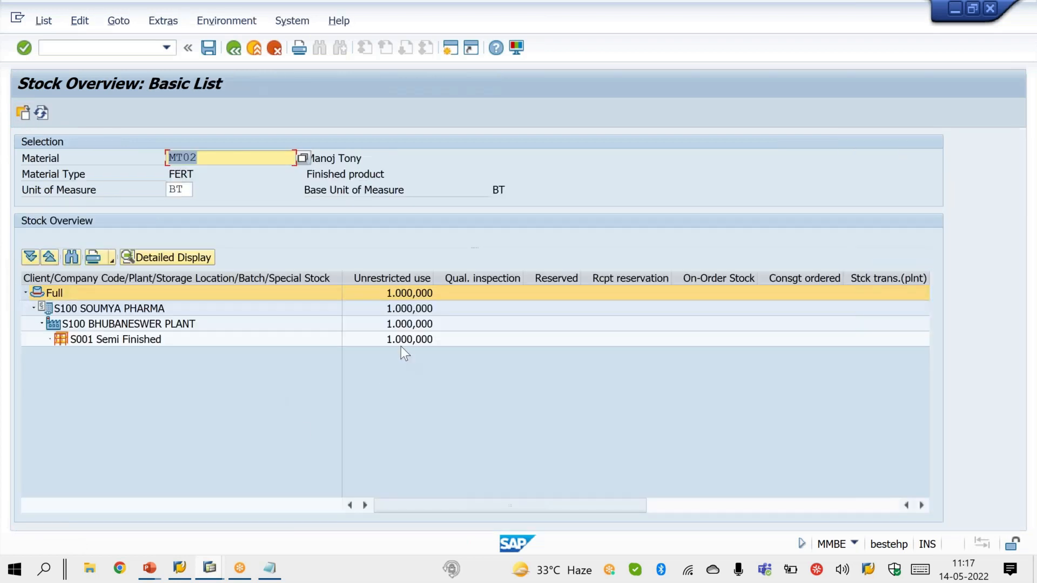
Step: Switch to the PowerPoint rescheduling slide, reveal the low-priority order's details, and mark the total stock and confirmed quantity with the pen
{"action": "left_click", "coordinate": [155, 572]}
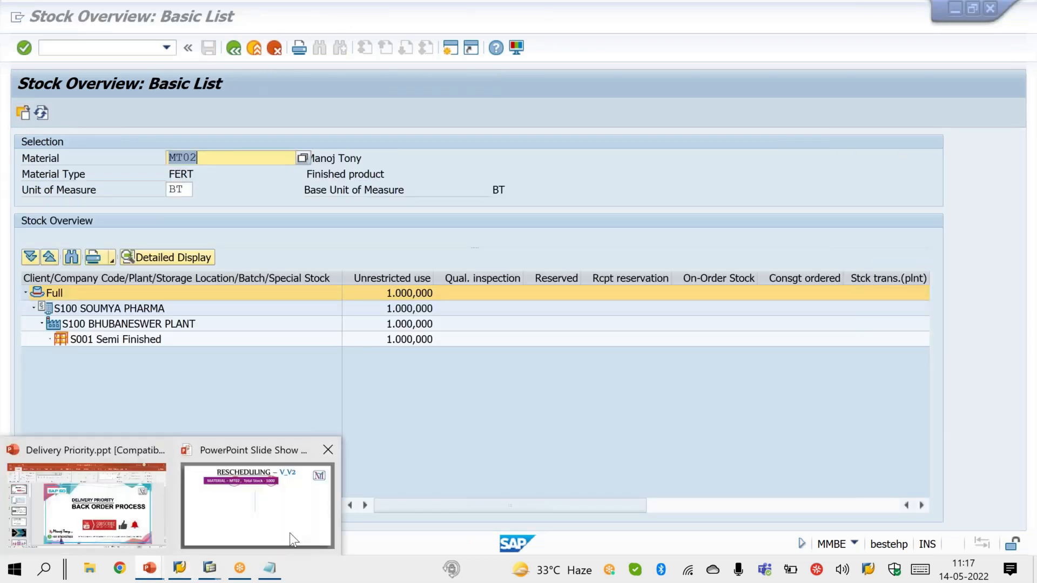
{"action": "left_click", "coordinate": [289, 533]}
{"action": "key", "text": "Right"}
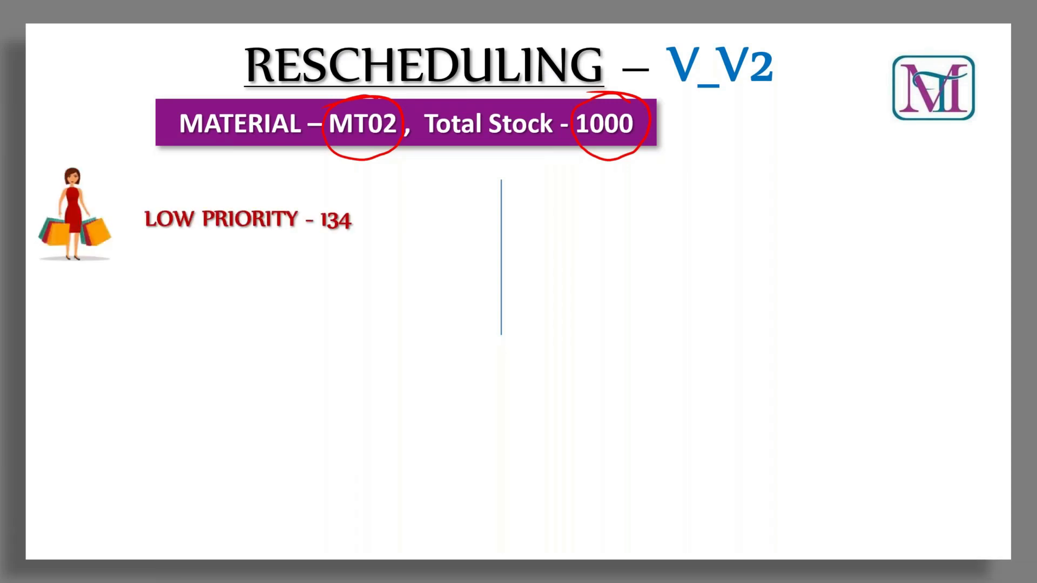
{"action": "key", "text": "Right"}
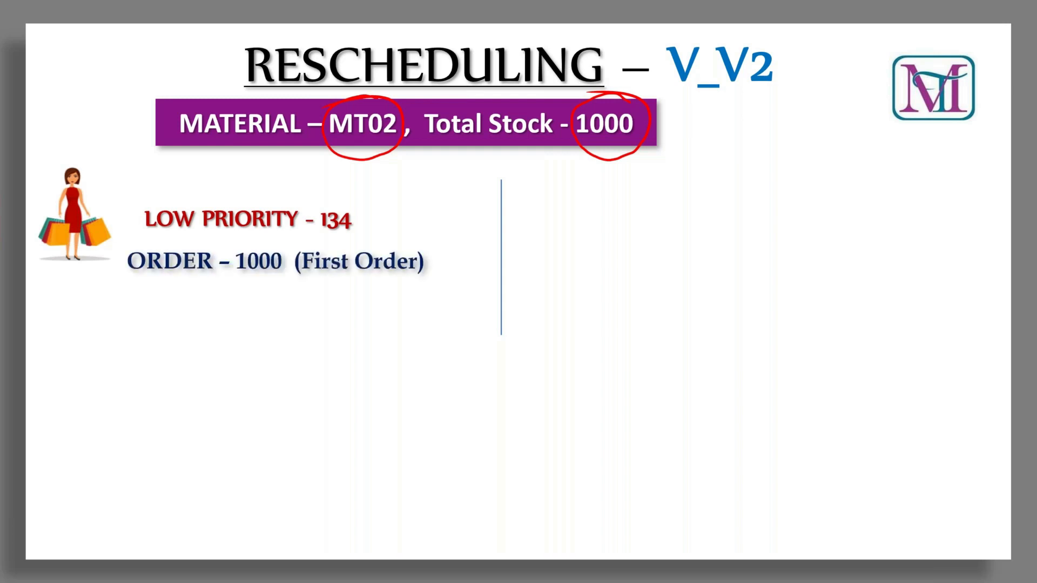
{"action": "key", "text": "Right"}
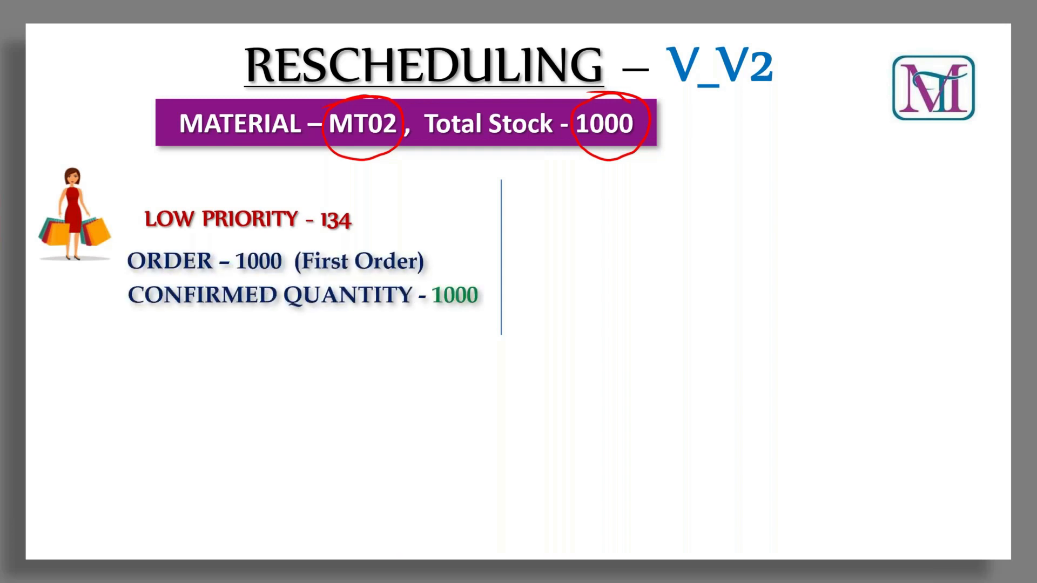
{"action": "left_click_drag", "start_coordinate": [637, 118], "coordinate": [675, 104]}
{"action": "mouse_move", "coordinate": [472, 274]}
{"action": "left_mouse_down"}
{"action": "mouse_move", "coordinate": [430, 306]}
{"action": "mouse_move", "coordinate": [474, 270]}
{"action": "left_mouse_up"}
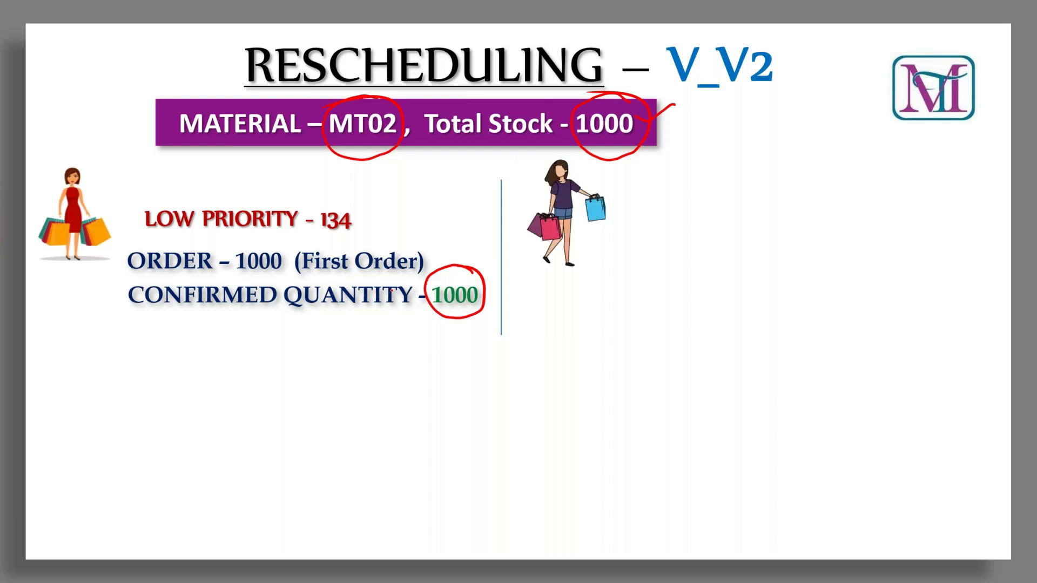
Step: Return to the SAP sales order session and start a standard order (OR) with transaction VA01, keeping the proposed organizational data
{"action": "key", "text": "alt+Tab"}
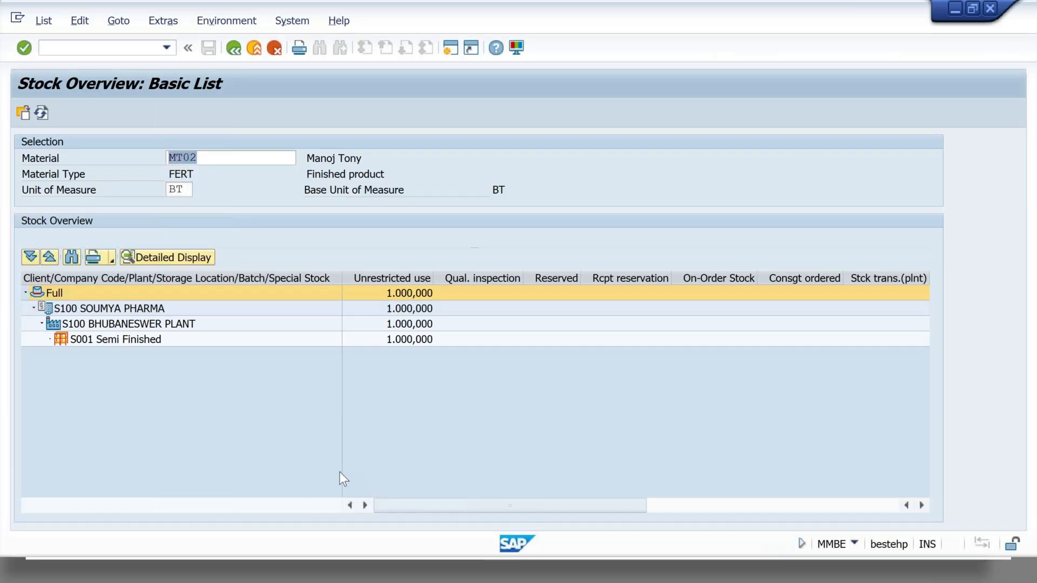
{"action": "left_click", "coordinate": [339, 471]}
{"action": "left_click", "coordinate": [210, 568]}
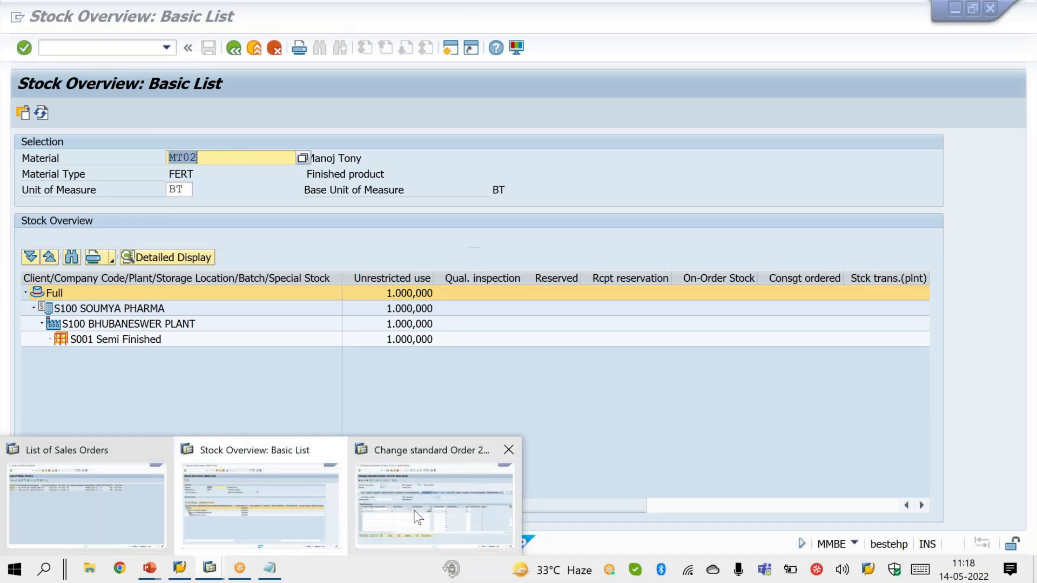
{"action": "left_click", "coordinate": [435, 502]}
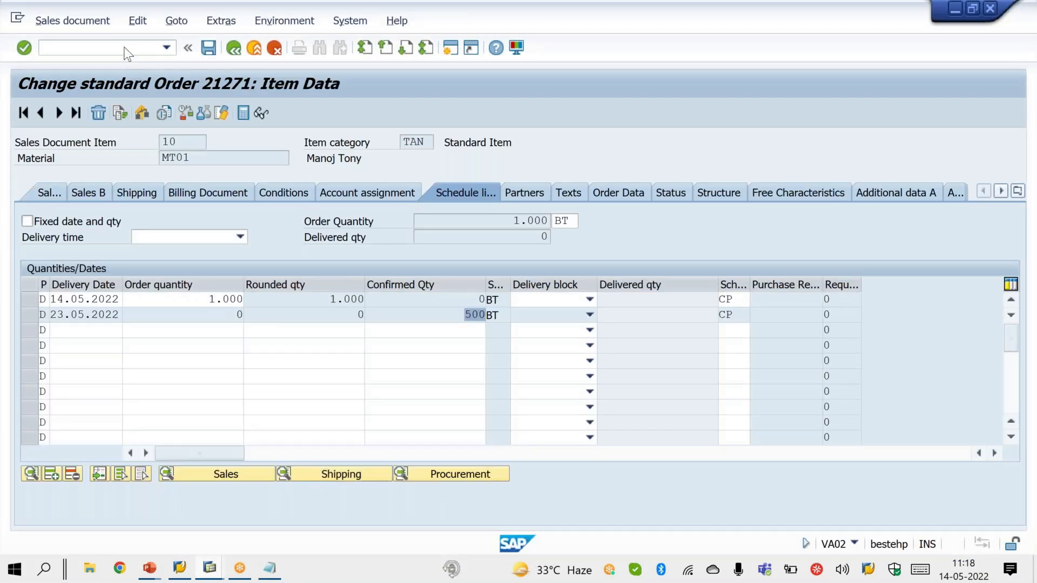
{"action": "left_click", "coordinate": [126, 49]}
{"action": "type", "text": "/NVA01"}
{"action": "key", "text": "Return"}
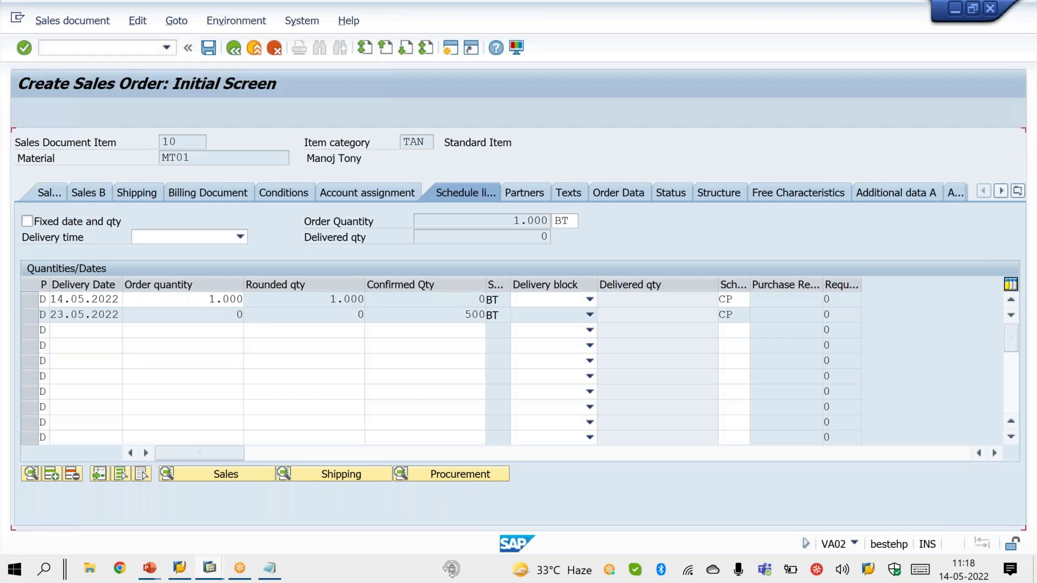
{"action": "key", "text": "Return"}
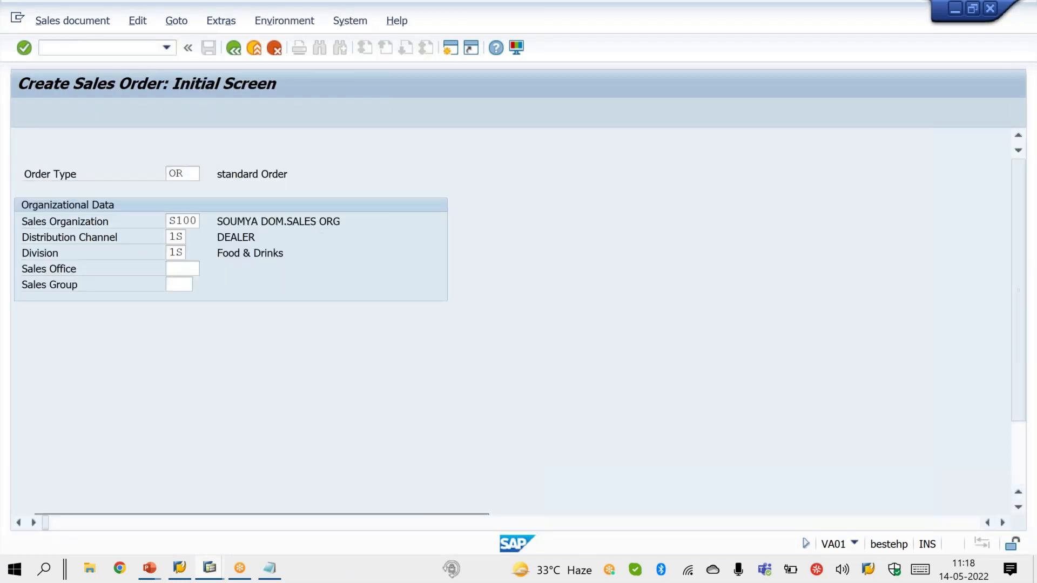
Step: Enter the low-priority customer's number as sold-to party and OK as the PO number
{"action": "type", "text": "134"}
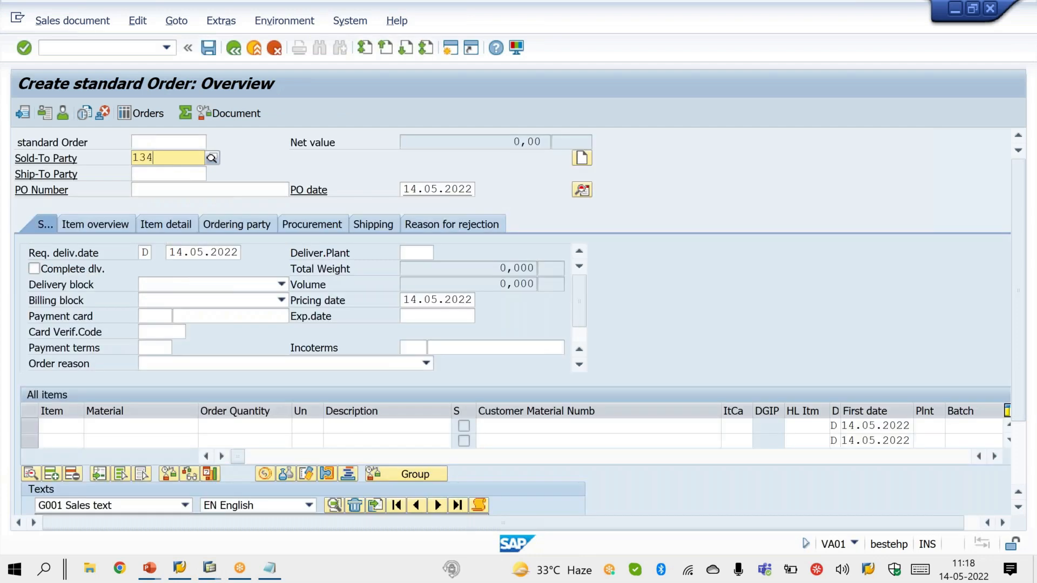
{"action": "key", "text": "Tab"}
{"action": "key", "text": "Tab"}
{"action": "type", "text": "OK"}
{"action": "key", "text": "Return"}
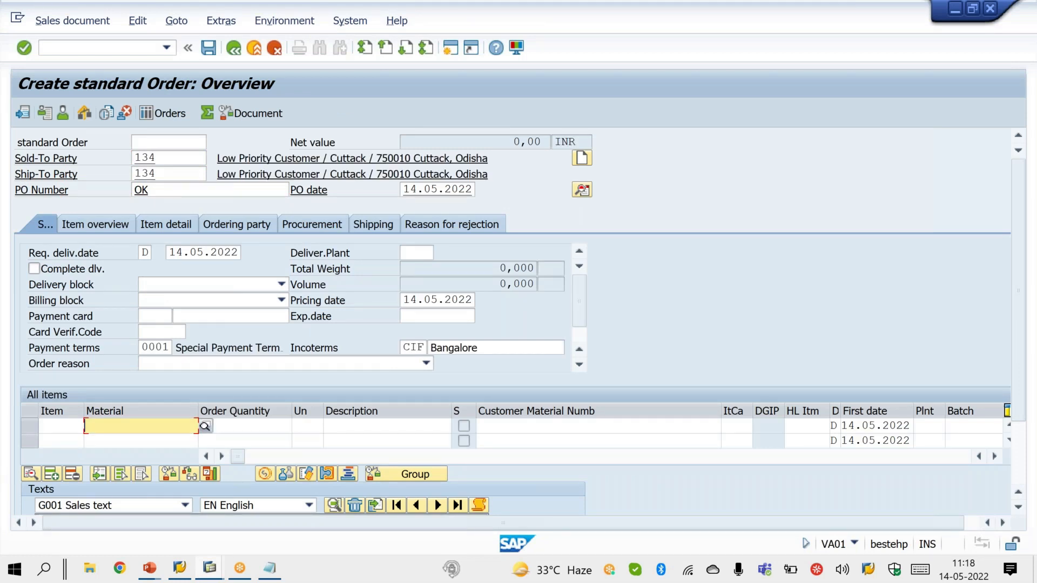
Step: Add material MT02 as the order's first item with an order quantity of 1000
{"action": "type", "text": "MT02"}
{"action": "key", "text": "Tab"}
{"action": "type", "text": "10"}
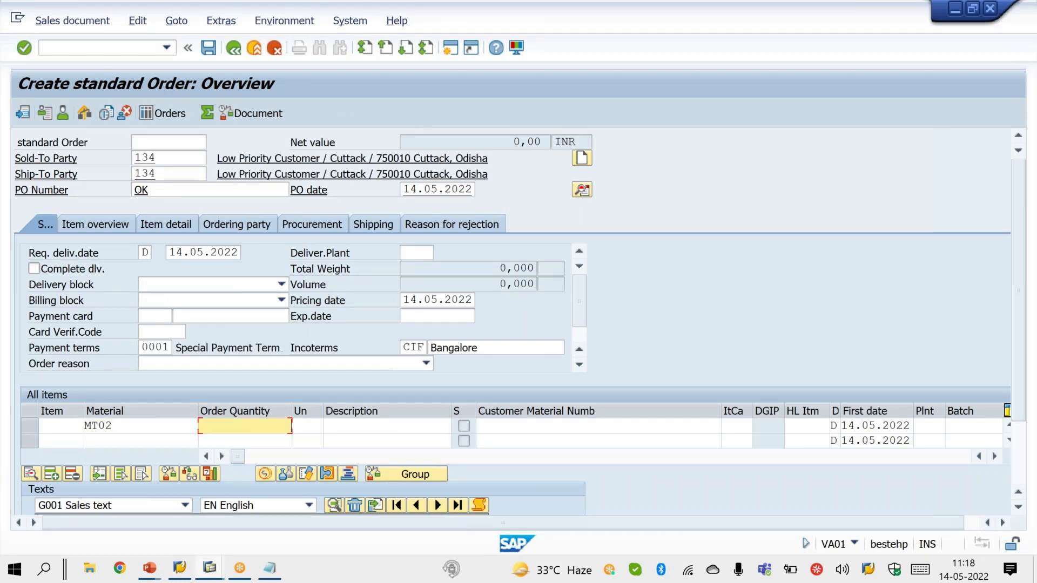
{"action": "type", "text": "00"}
{"action": "key", "text": "Return"}
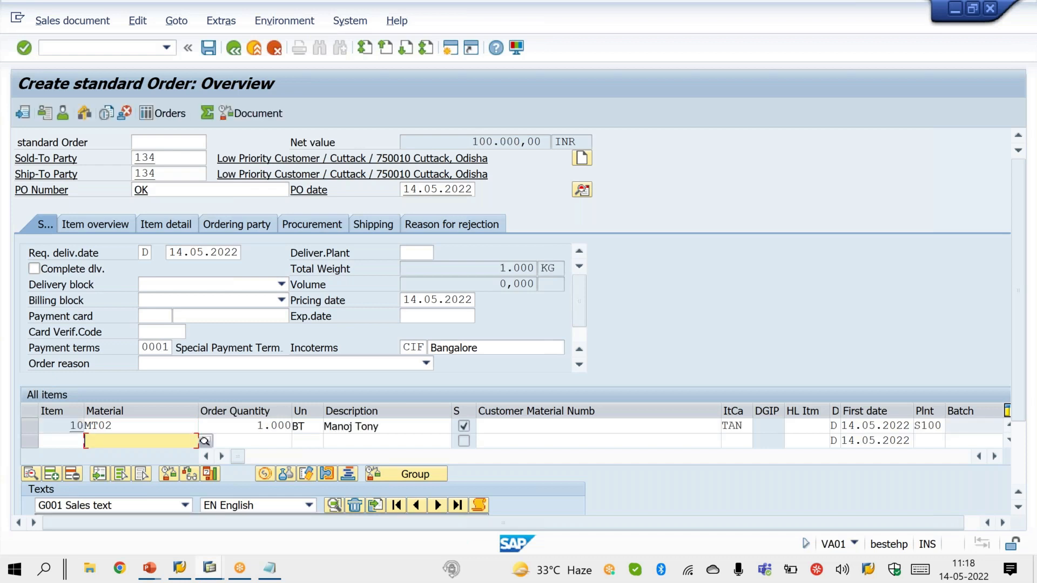
Step: Check the confirmed quantity in the MT02 item's schedule lines and save the low-priority order
{"action": "key", "text": "Return"}
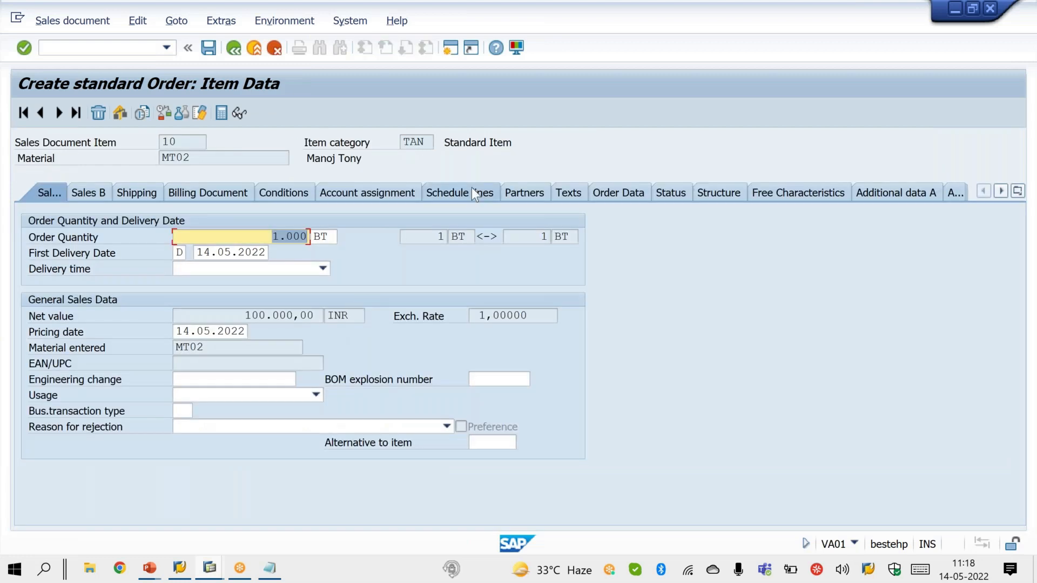
{"action": "left_click", "coordinate": [471, 188]}
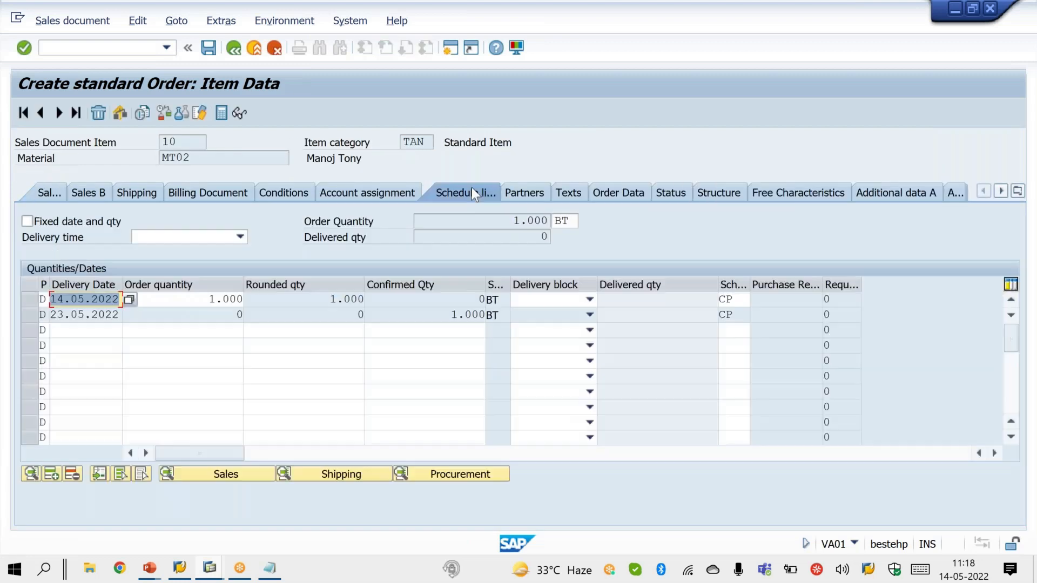
{"action": "left_click", "coordinate": [440, 313]}
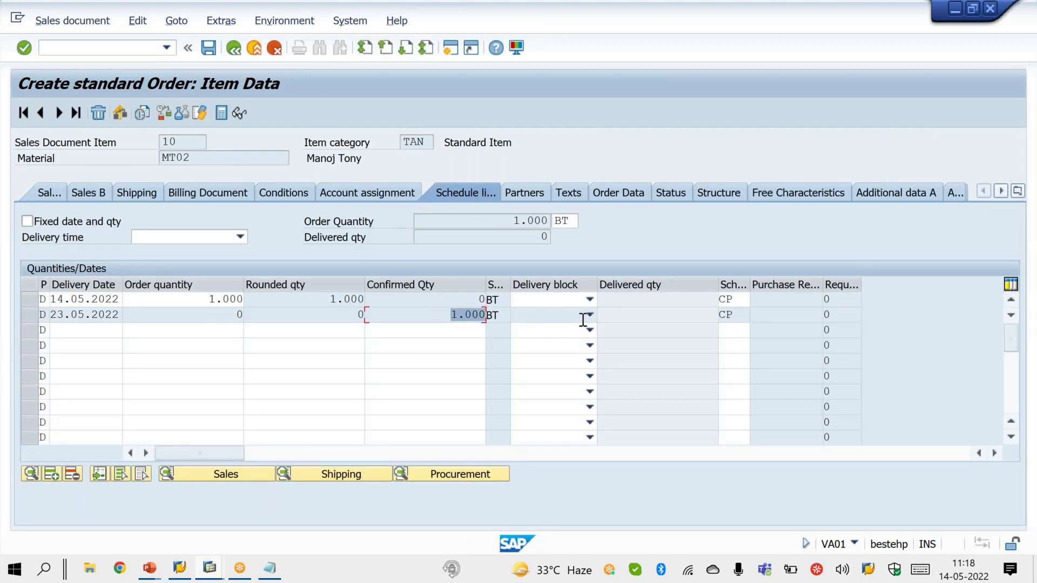
{"action": "left_click", "coordinate": [209, 48]}
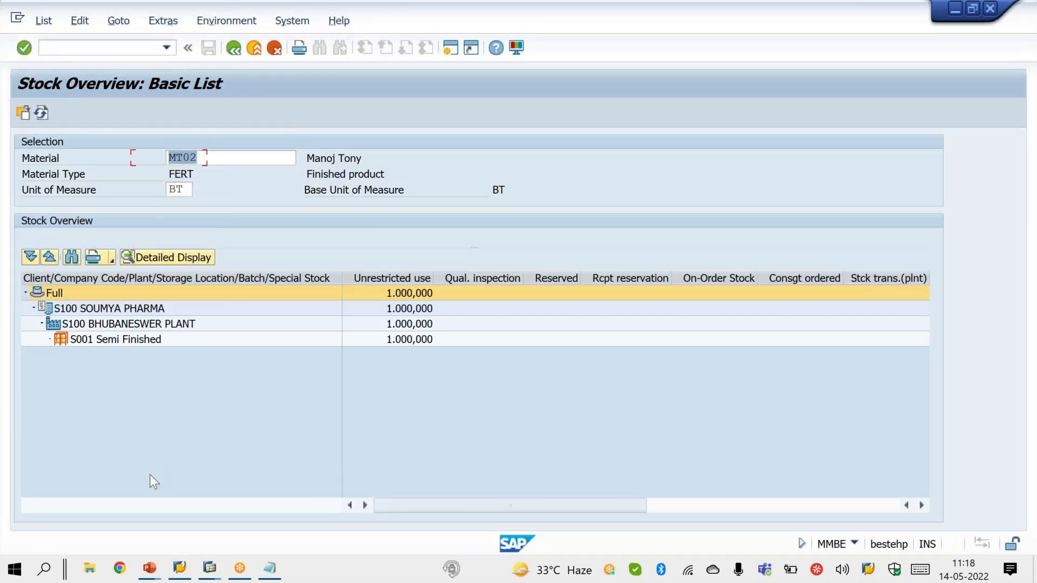
Step: Switch to the rescheduling slide, reveal the high-priority order's details, and mark the confirmed quantities with the pen
{"action": "left_click", "coordinate": [150, 571]}
{"action": "left_click", "coordinate": [250, 537]}
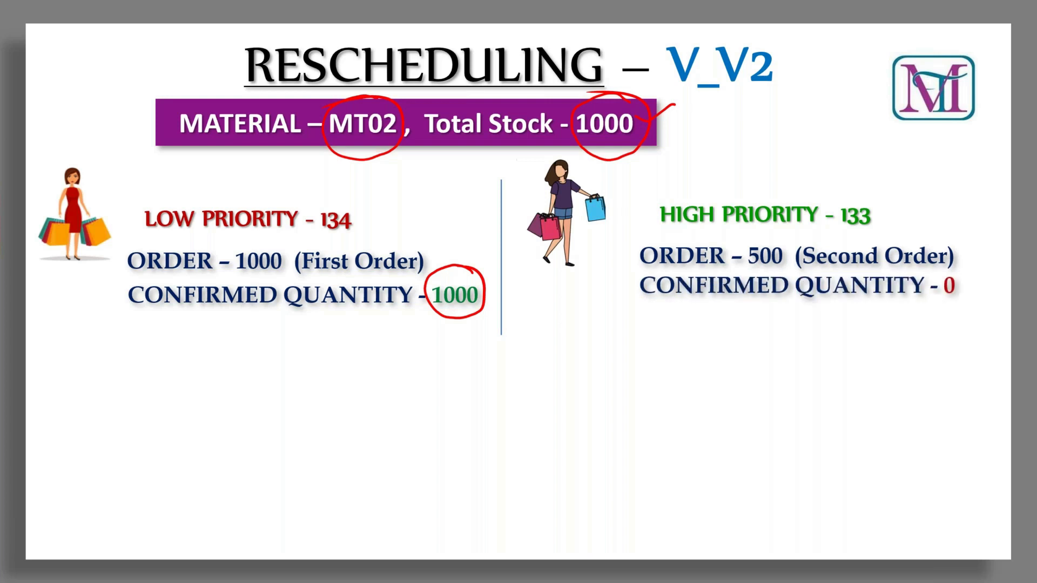
{"action": "mouse_move", "coordinate": [957, 271]}
{"action": "left_mouse_down"}
{"action": "mouse_move", "coordinate": [934, 287]}
{"action": "mouse_move", "coordinate": [934, 258]}
{"action": "left_mouse_up"}
{"action": "left_click_drag", "start_coordinate": [471, 283], "coordinate": [509, 247]}
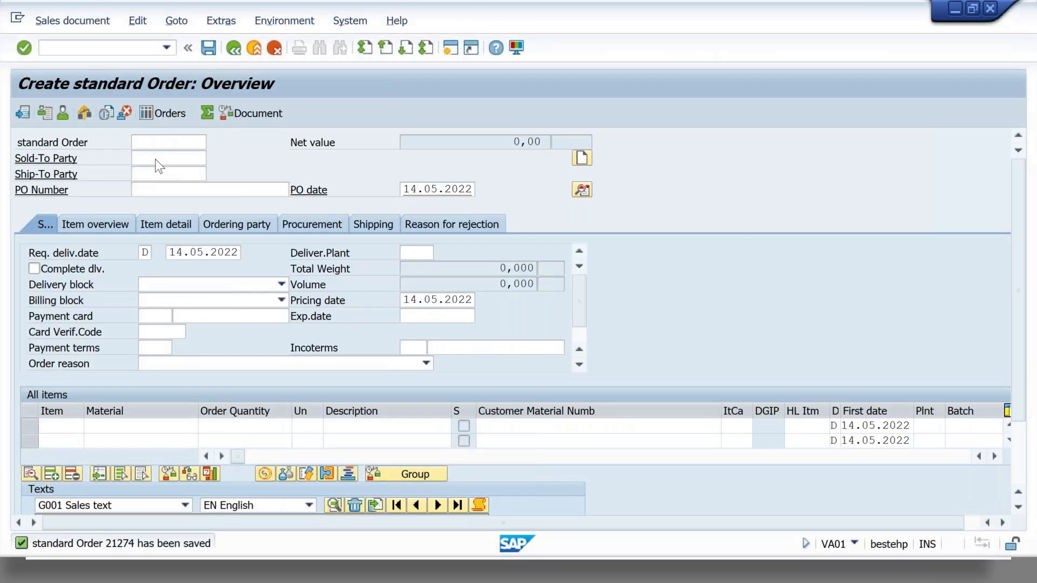
Step: Back in the SAP order entry, enter the high-priority customer's number as sold-to party and OK as the PO number
{"action": "left_click", "coordinate": [155, 159]}
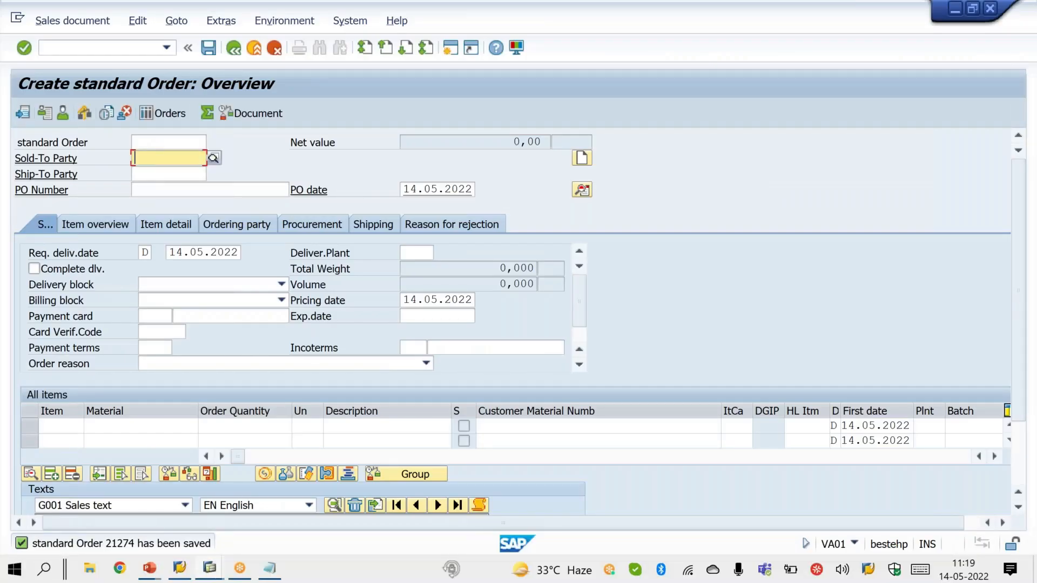
{"action": "type", "text": "133"}
{"action": "key", "text": "Return"}
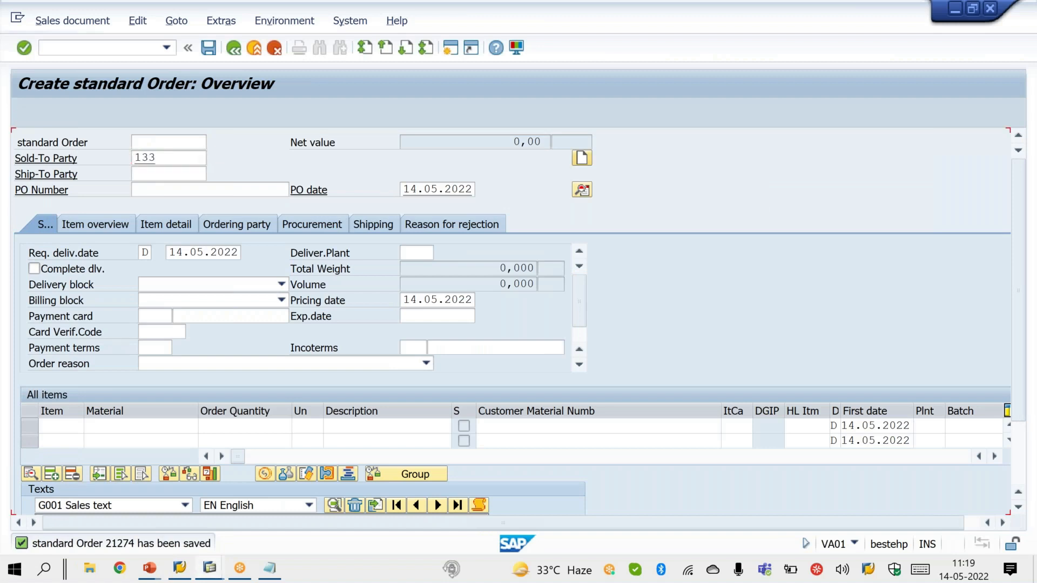
{"action": "key", "text": "Tab"}
{"action": "key", "text": "Tab"}
{"action": "key", "text": "Tab"}
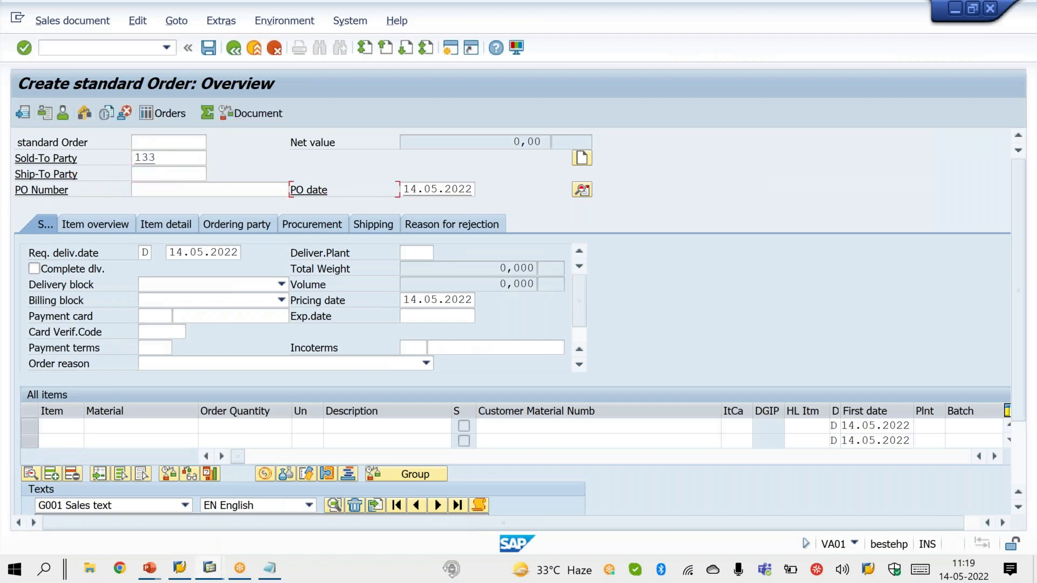
{"action": "left_click", "coordinate": [168, 190]}
{"action": "type", "text": "OK"}
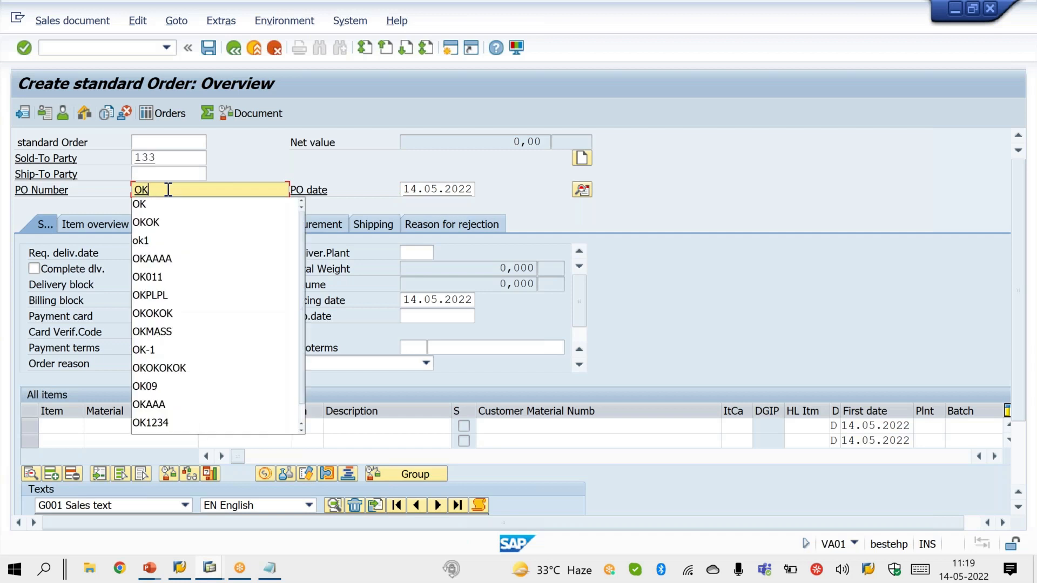
{"action": "key", "text": "Return"}
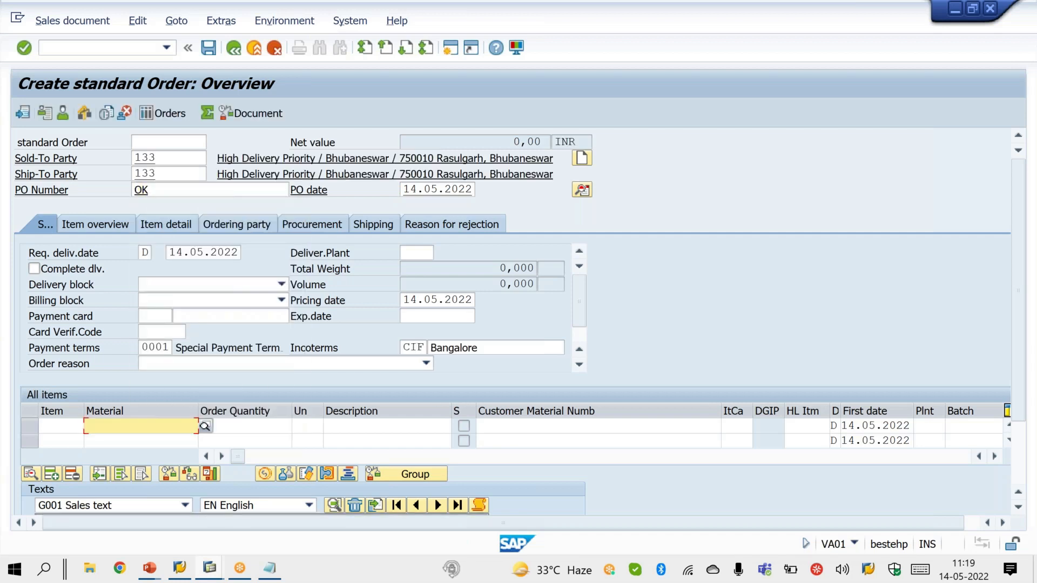
Step: Add material MT02 to the high-priority order with an order quantity of 500 and run the availability check
{"action": "type", "text": "MT0"}
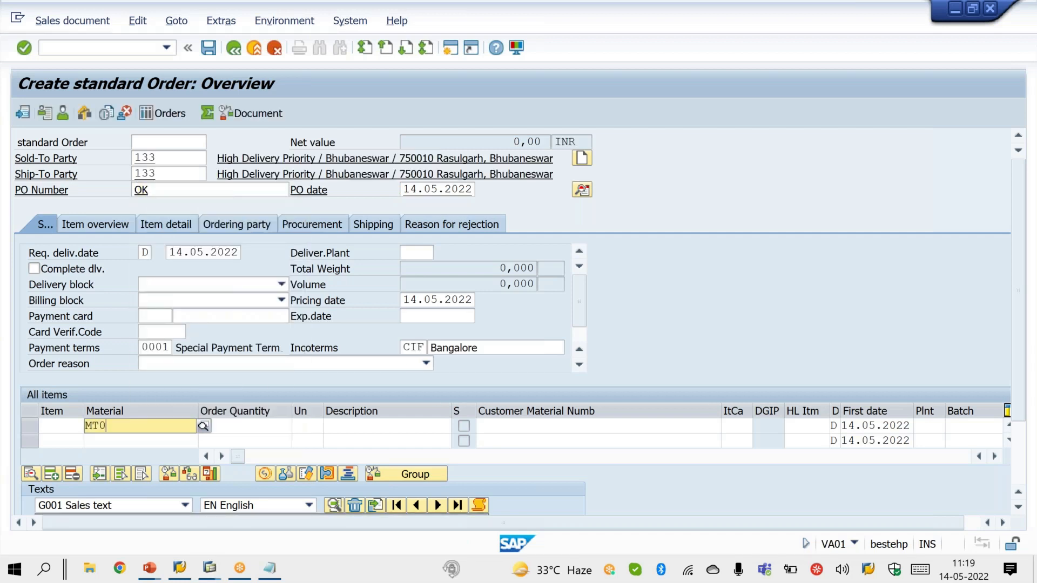
{"action": "type", "text": "2"}
{"action": "key", "text": "Tab"}
{"action": "type", "text": "500"}
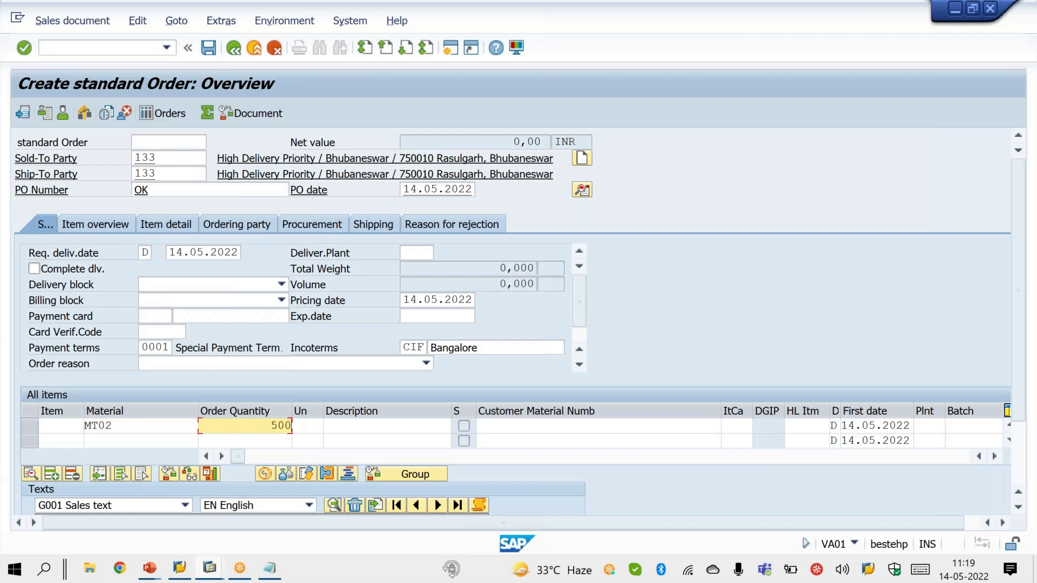
{"action": "key", "text": "Return"}
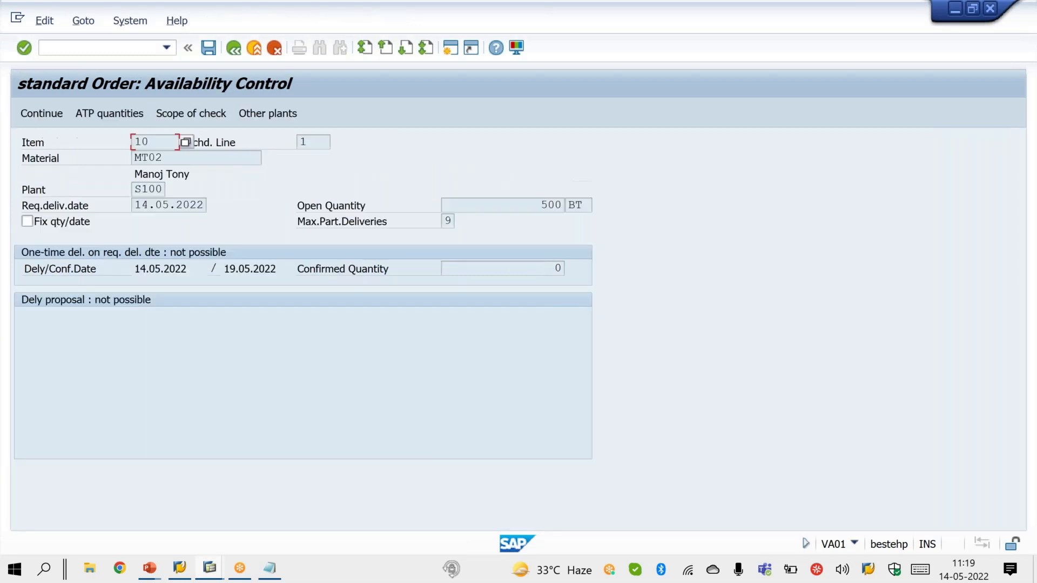
Step: Mark the confirmed quantity on the availability control screen with the pen, erase the markings, and continue to the order overview
{"action": "left_click", "coordinate": [679, 12]}
{"action": "left_click", "coordinate": [684, 48]}
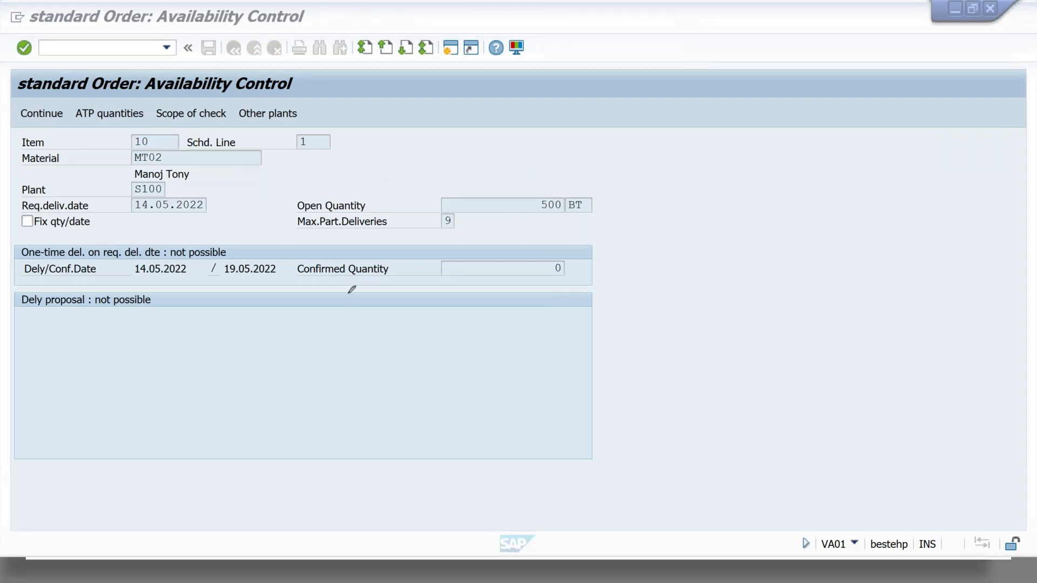
{"action": "left_click_drag", "start_coordinate": [291, 272], "coordinate": [335, 250]}
{"action": "mouse_move", "coordinate": [556, 244]}
{"action": "left_mouse_down"}
{"action": "mouse_move", "coordinate": [567, 282]}
{"action": "mouse_move", "coordinate": [542, 246]}
{"action": "left_mouse_up"}
{"action": "left_click", "coordinate": [442, 292]}
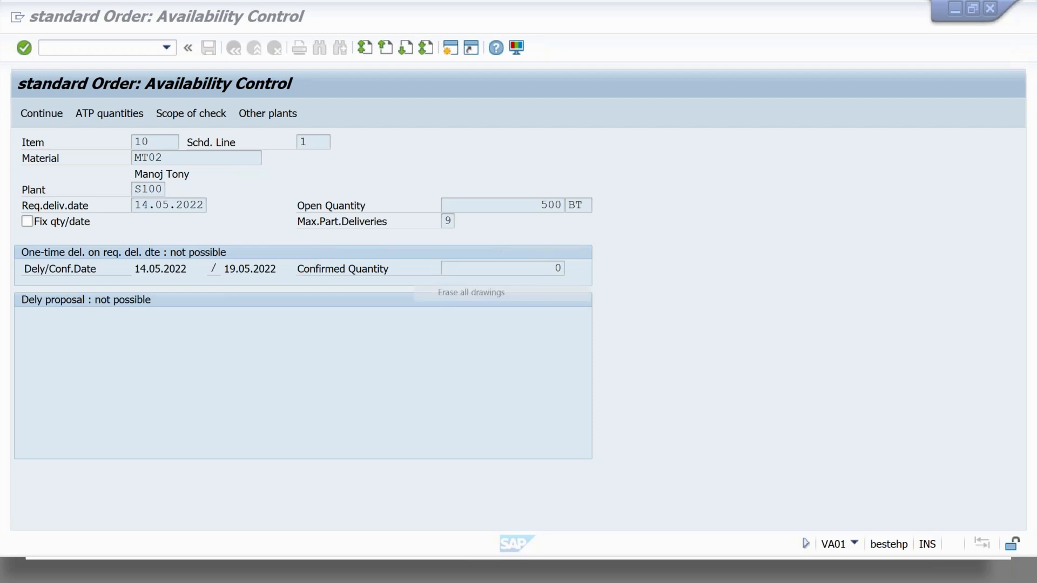
{"action": "right_click", "coordinate": [442, 292]}
{"action": "left_click", "coordinate": [464, 296]}
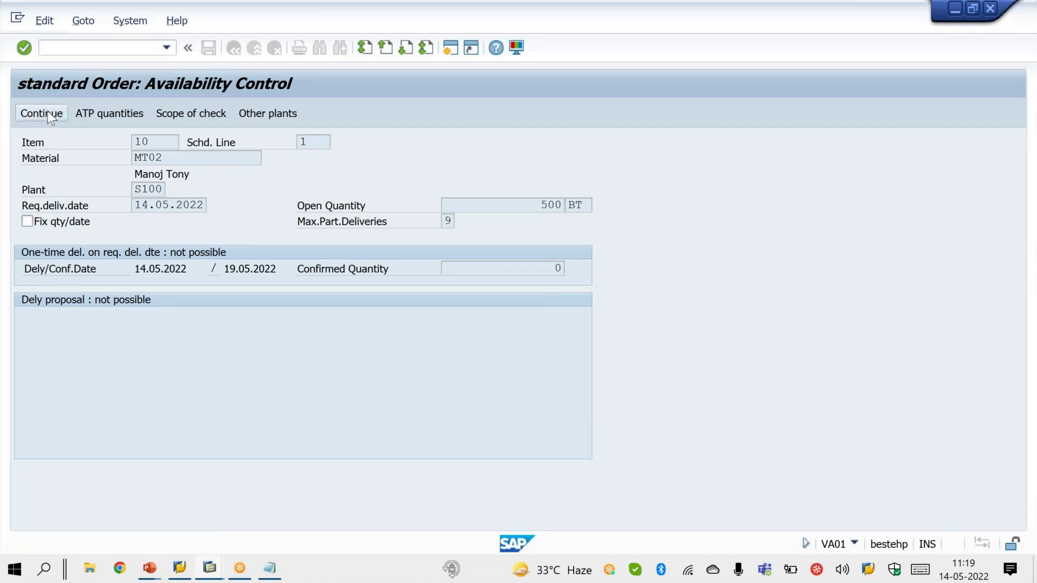
{"action": "left_click", "coordinate": [47, 111]}
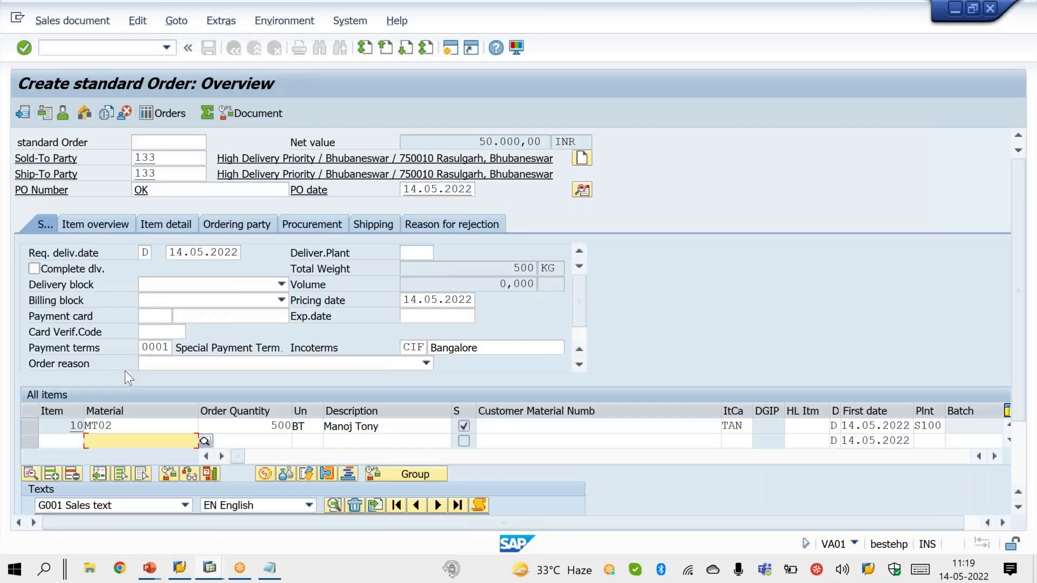
Step: Open the MT02 item's schedule lines, circle the confirmed quantity with the pen, and clear the drawing
{"action": "double_click", "coordinate": [161, 427]}
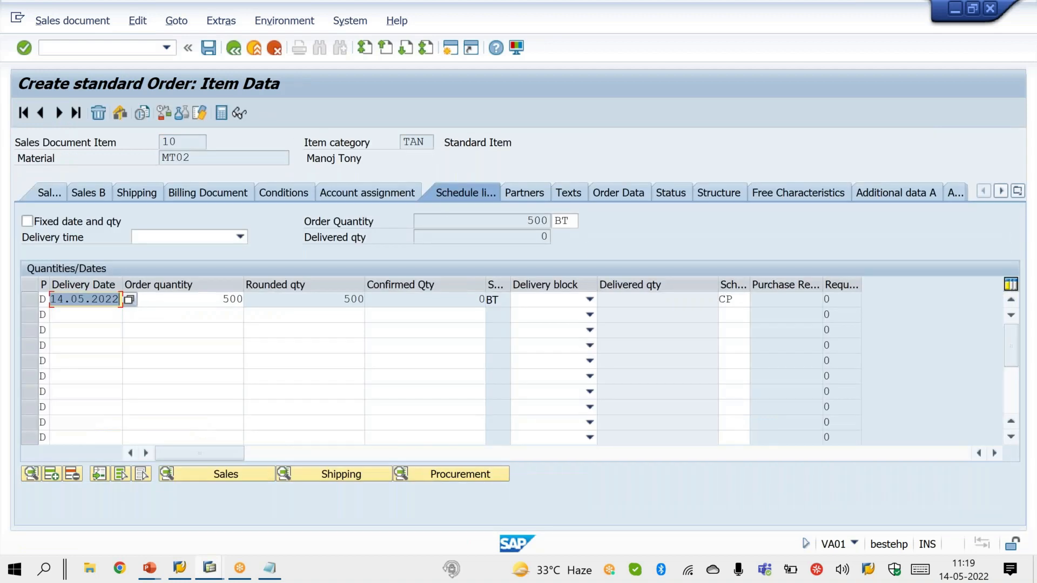
{"action": "left_click", "coordinate": [668, 15]}
{"action": "left_click", "coordinate": [679, 44]}
{"action": "left_click_drag", "start_coordinate": [456, 266], "coordinate": [494, 258]}
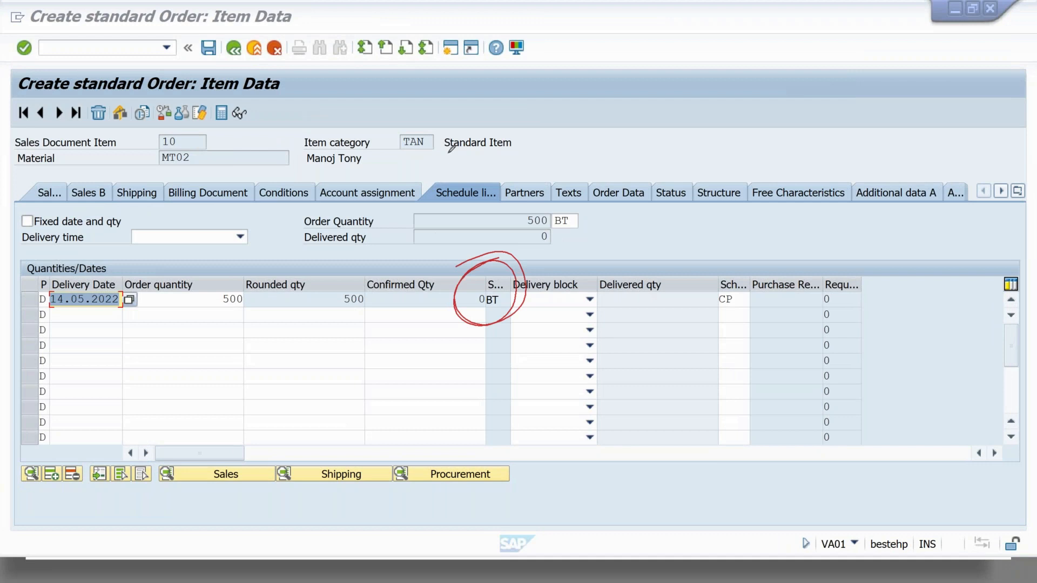
{"action": "key", "text": "Escape"}
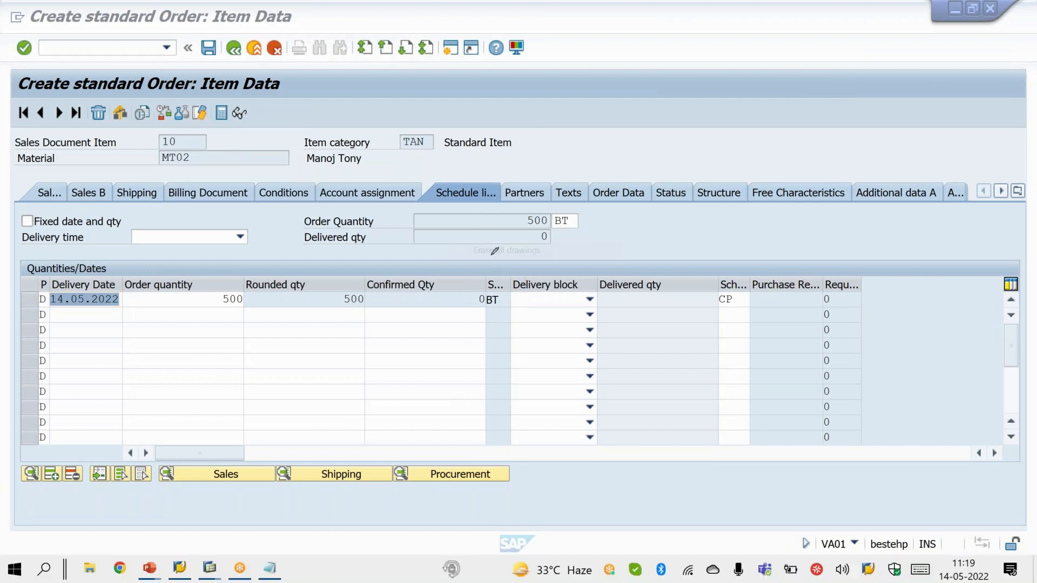
Step: Save the high-priority order and switch to the PowerPoint slide show
{"action": "left_click", "coordinate": [234, 46]}
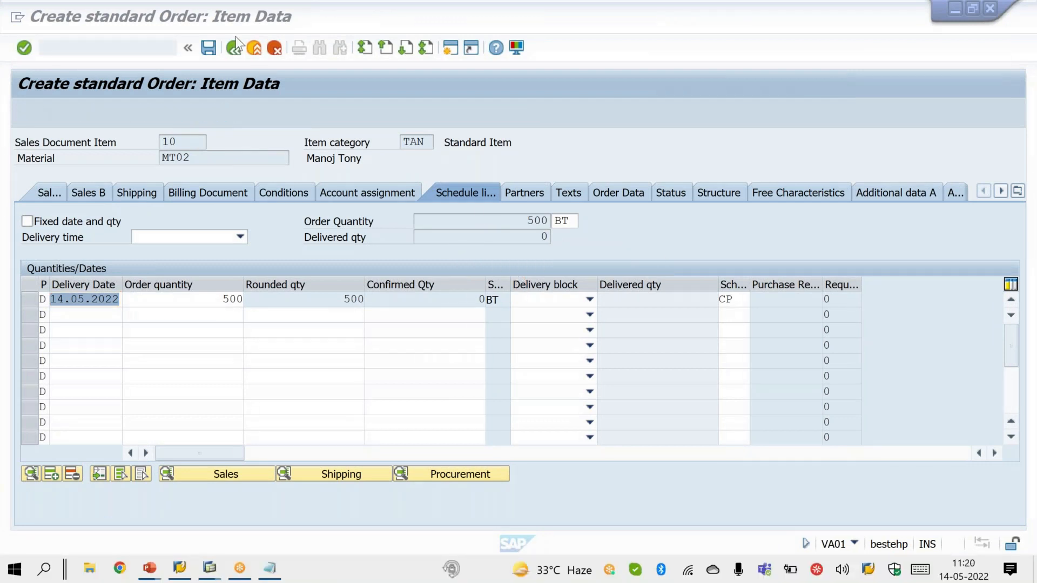
{"action": "left_click", "coordinate": [208, 47]}
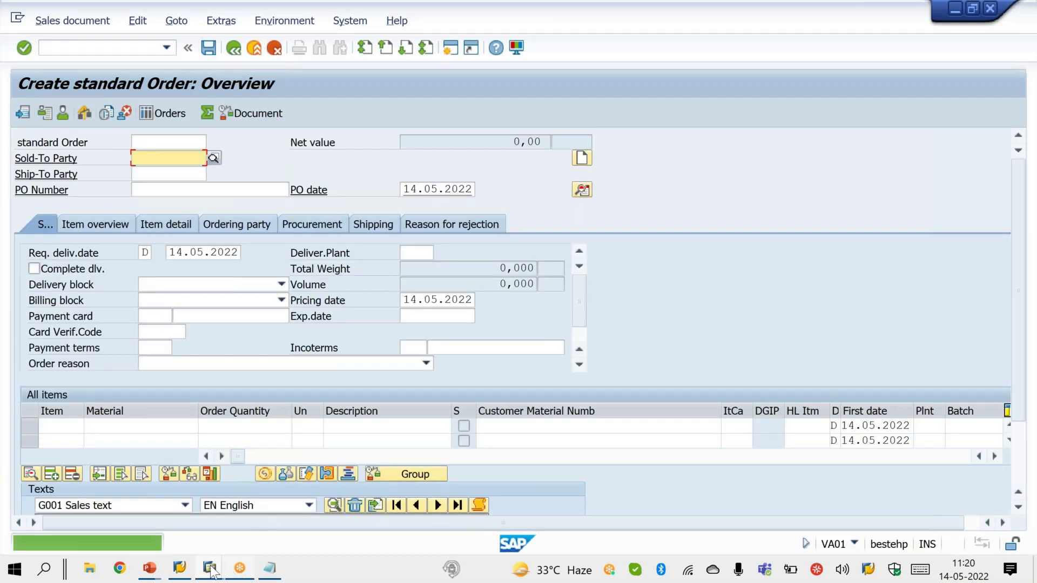
{"action": "mouse_move", "coordinate": [151, 572]}
{"action": "left_click", "coordinate": [243, 486]}
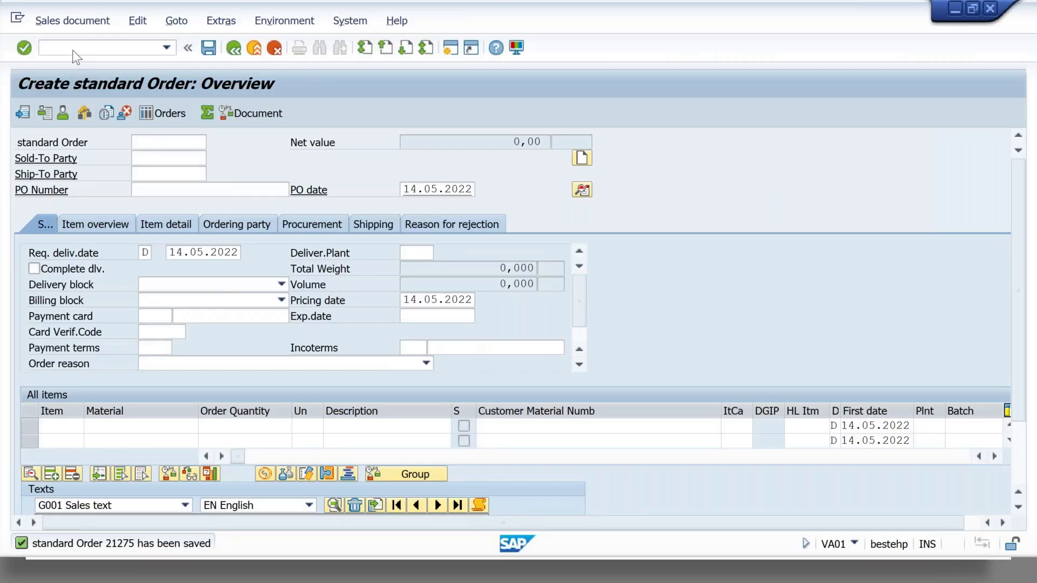
Step: Back in SAP, start transaction V_V2 and set the plant to S100 for material MT02
{"action": "type", "text": "/"}
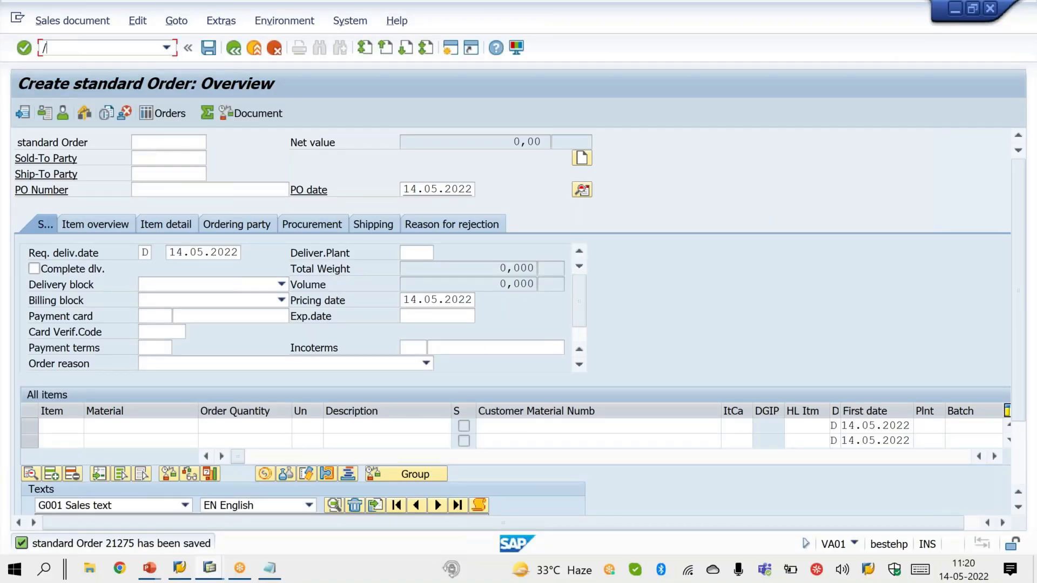
{"action": "type", "text": "NV_V2"}
{"action": "key", "text": "Return"}
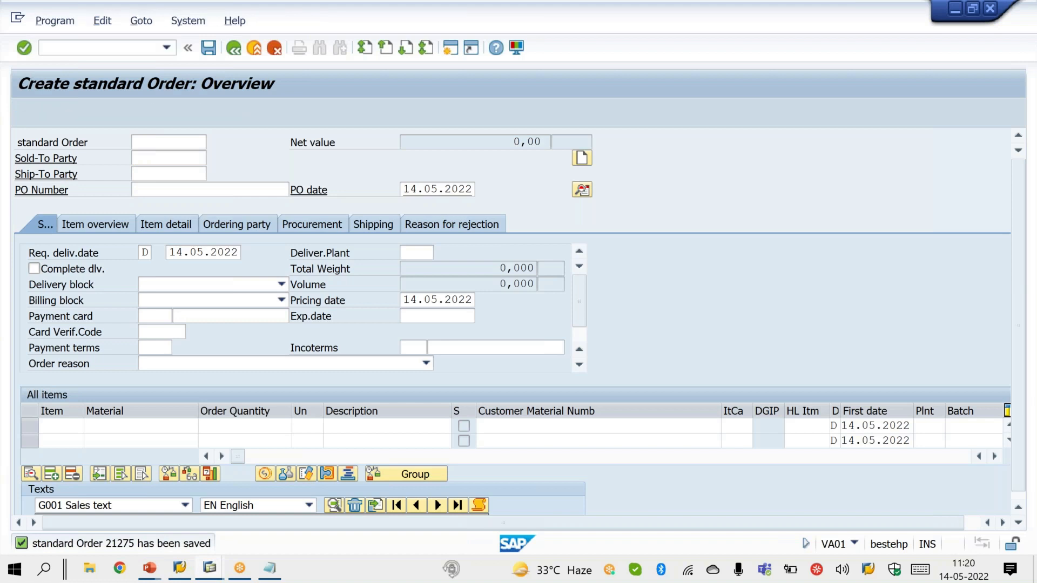
{"action": "left_click", "coordinate": [262, 191]}
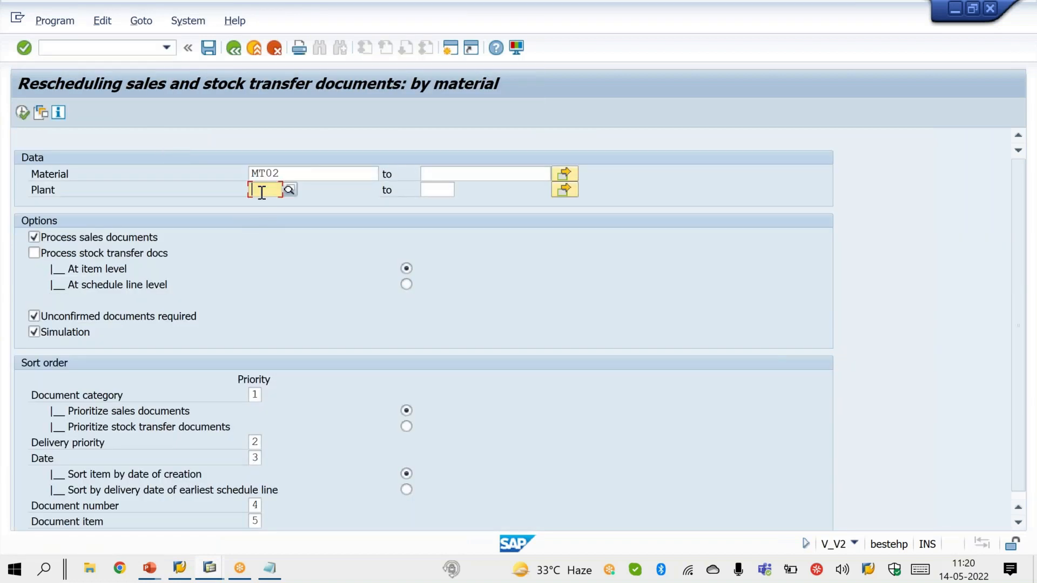
{"action": "type", "text": "S100"}
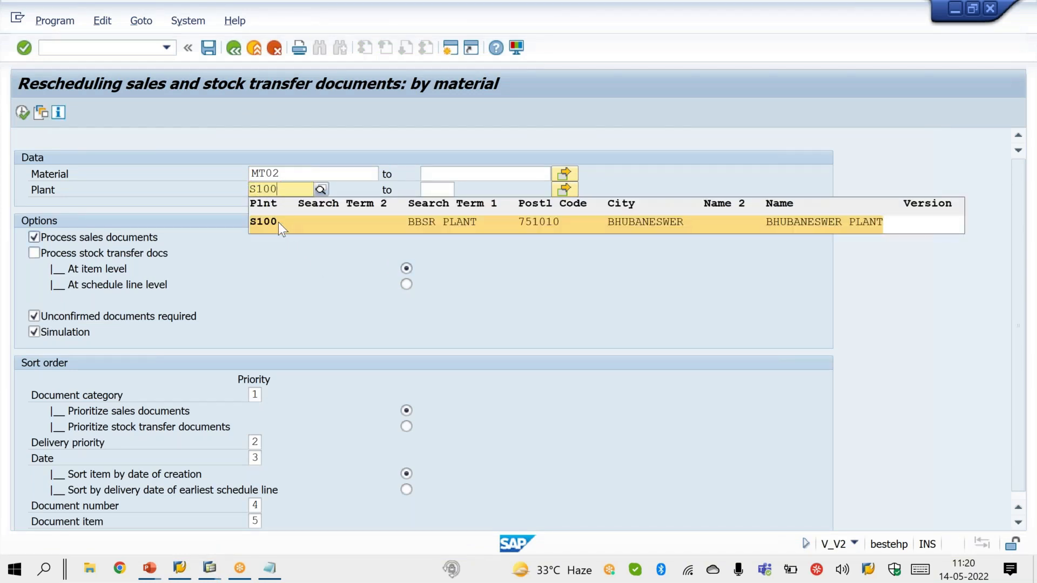
{"action": "left_click", "coordinate": [278, 222]}
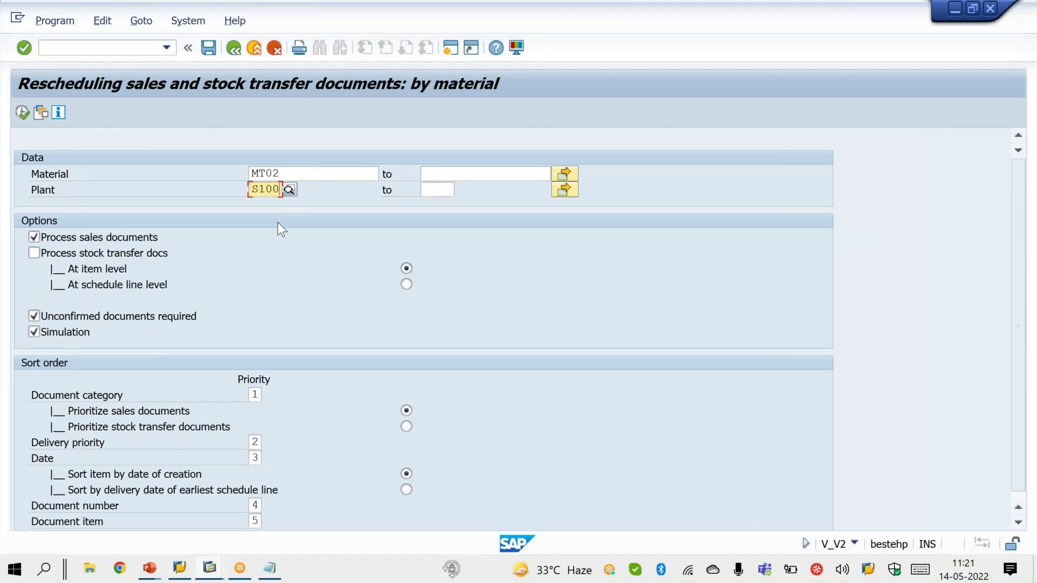
Step: Turn off Simulation and execute the rescheduling, agreeing to change all selected documents
{"action": "left_click", "coordinate": [34, 332]}
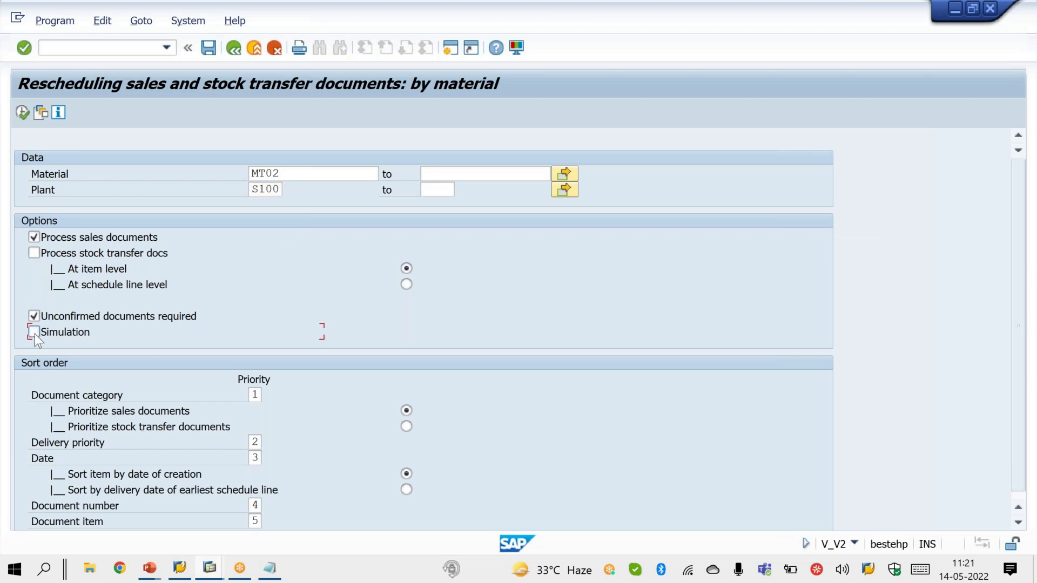
{"action": "left_click", "coordinate": [24, 116]}
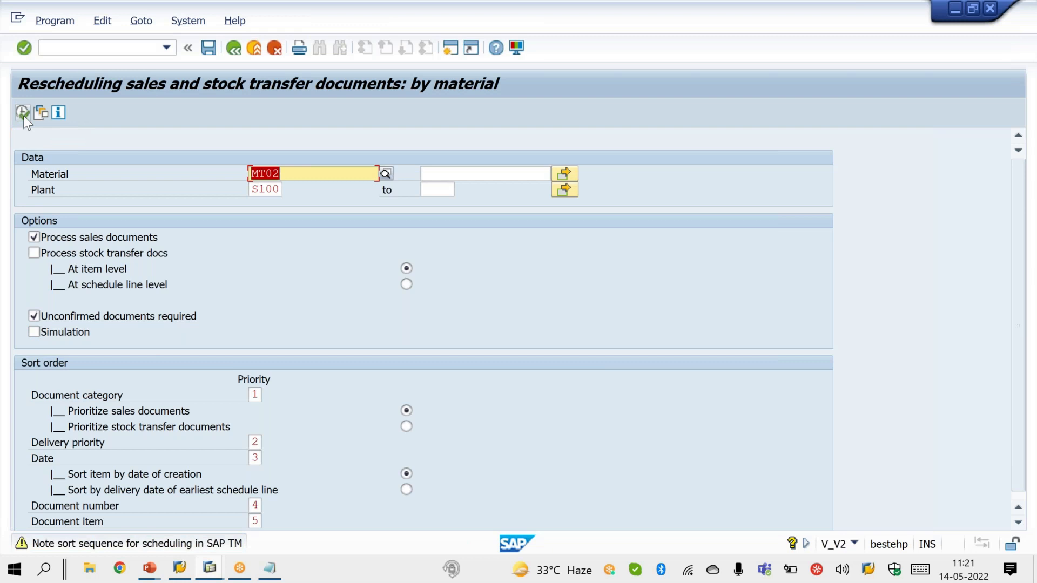
{"action": "left_click", "coordinate": [24, 116]}
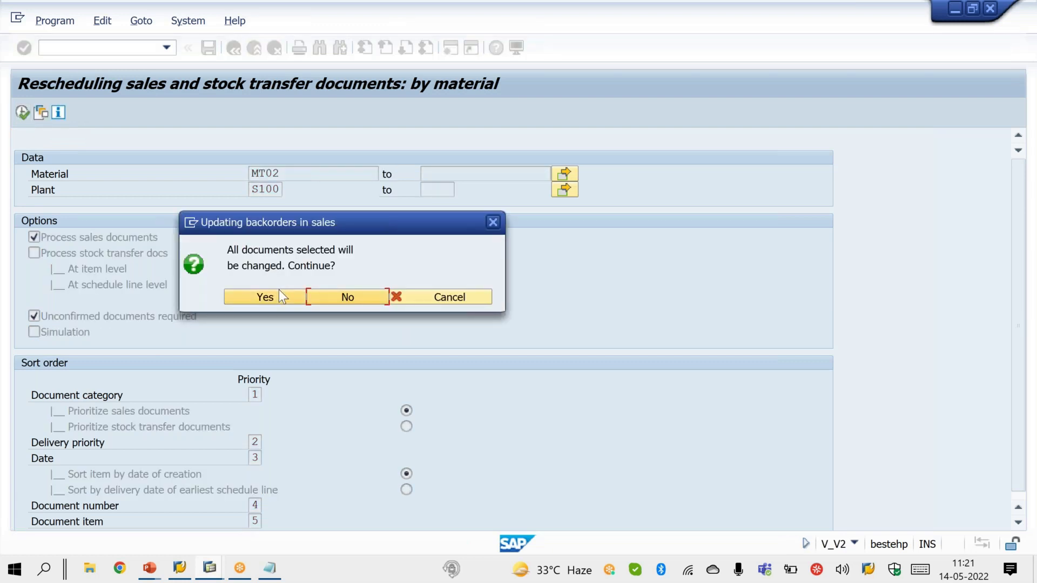
{"action": "left_click", "coordinate": [283, 296]}
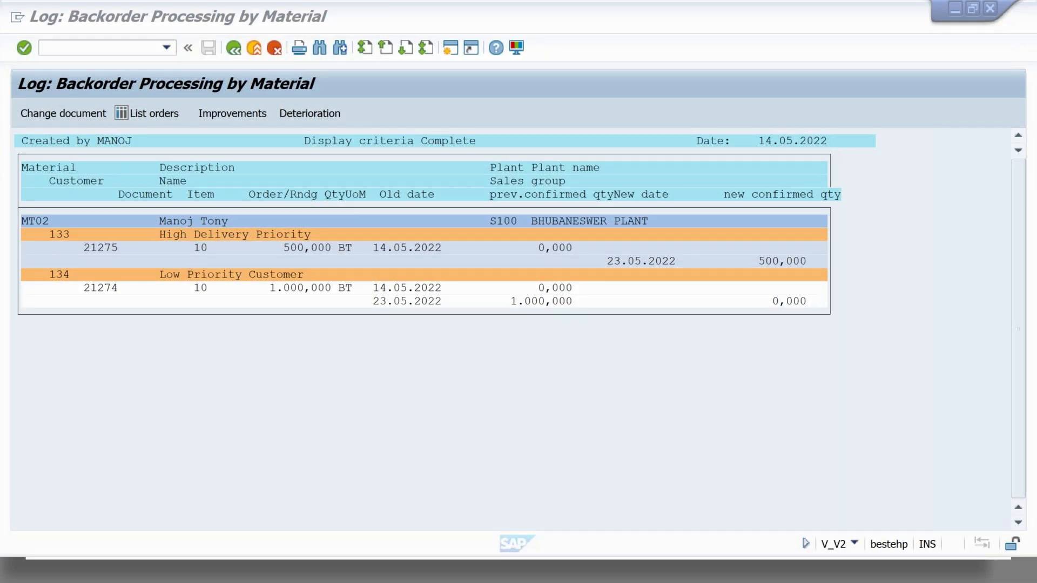
Step: Mark both orders' previous and new confirmed quantities and priorities in the backorder processing log with the pen, and clear the markings
{"action": "mouse_move", "coordinate": [786, 241]}
{"action": "left_mouse_down"}
{"action": "mouse_move", "coordinate": [756, 252]}
{"action": "mouse_move", "coordinate": [784, 272]}
{"action": "mouse_move", "coordinate": [788, 236]}
{"action": "left_mouse_up"}
{"action": "left_click_drag", "start_coordinate": [66, 249], "coordinate": [138, 197]}
{"action": "left_click_drag", "start_coordinate": [60, 304], "coordinate": [127, 256]}
{"action": "left_click_drag", "start_coordinate": [475, 196], "coordinate": [514, 180]}
{"action": "mouse_move", "coordinate": [561, 229]}
{"action": "left_mouse_down"}
{"action": "mouse_move", "coordinate": [572, 264]}
{"action": "mouse_move", "coordinate": [564, 231]}
{"action": "left_mouse_up"}
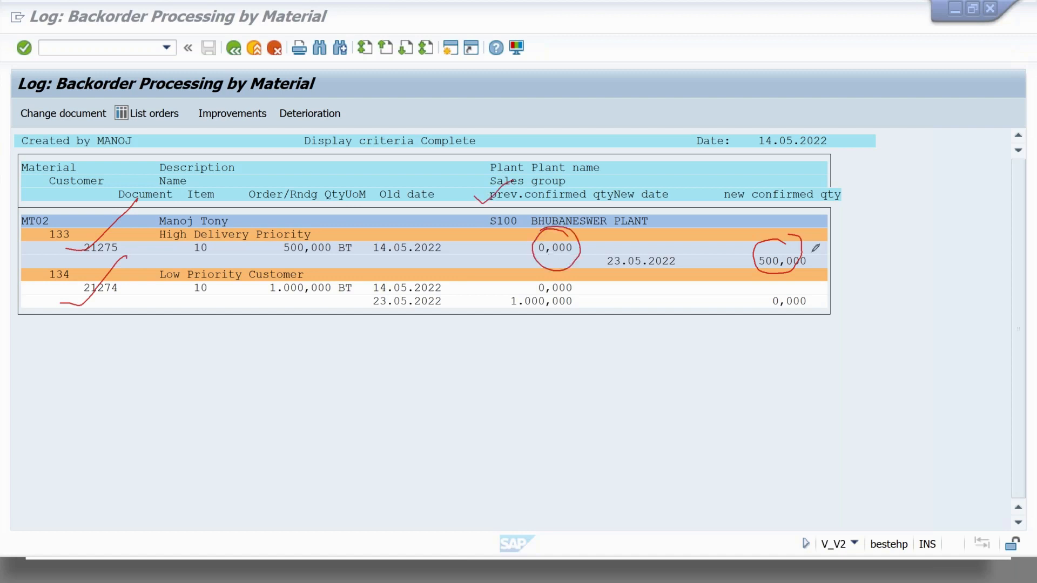
{"action": "left_click_drag", "start_coordinate": [794, 253], "coordinate": [853, 229]}
{"action": "mouse_move", "coordinate": [560, 281]}
{"action": "left_mouse_down"}
{"action": "mouse_move", "coordinate": [523, 285]}
{"action": "mouse_move", "coordinate": [537, 327]}
{"action": "mouse_move", "coordinate": [573, 283]}
{"action": "left_mouse_up"}
{"action": "mouse_move", "coordinate": [818, 284]}
{"action": "left_mouse_down"}
{"action": "mouse_move", "coordinate": [822, 319]}
{"action": "mouse_move", "coordinate": [786, 276]}
{"action": "left_mouse_up"}
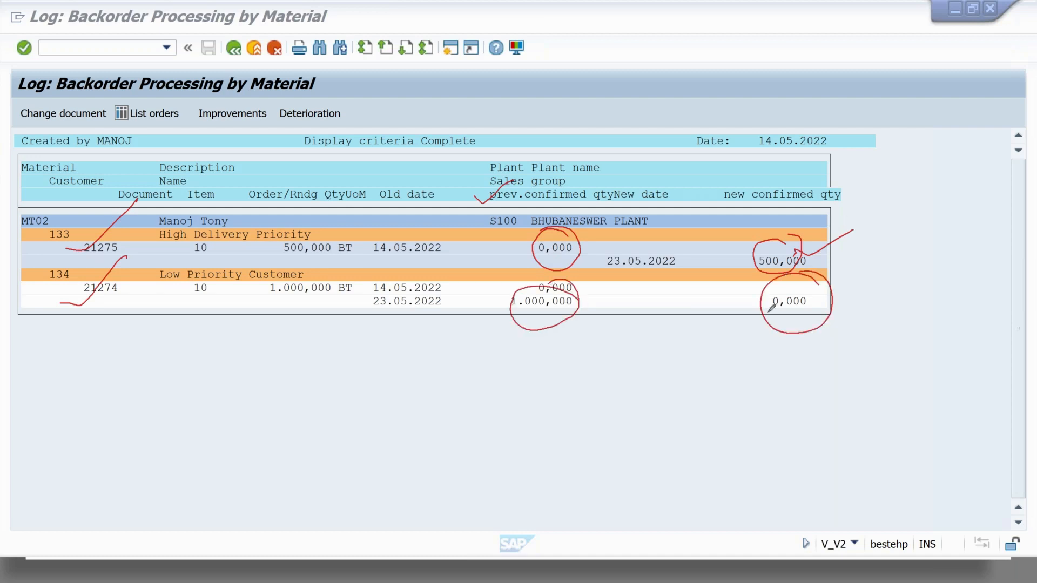
{"action": "left_click_drag", "start_coordinate": [805, 296], "coordinate": [857, 281]}
{"action": "left_click_drag", "start_coordinate": [165, 251], "coordinate": [297, 244]}
{"action": "left_click_drag", "start_coordinate": [184, 296], "coordinate": [273, 287]}
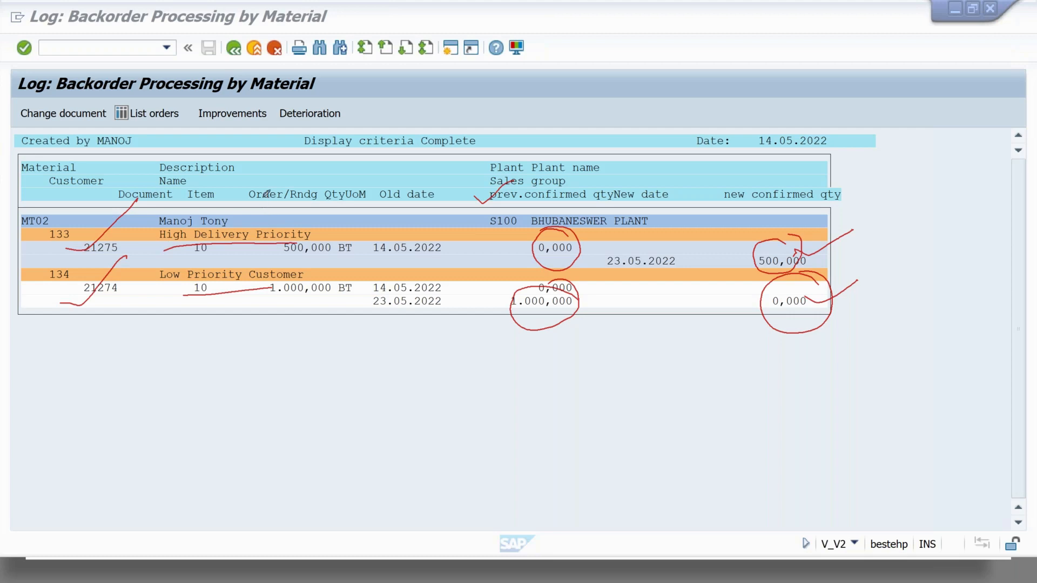
{"action": "key", "text": "Escape"}
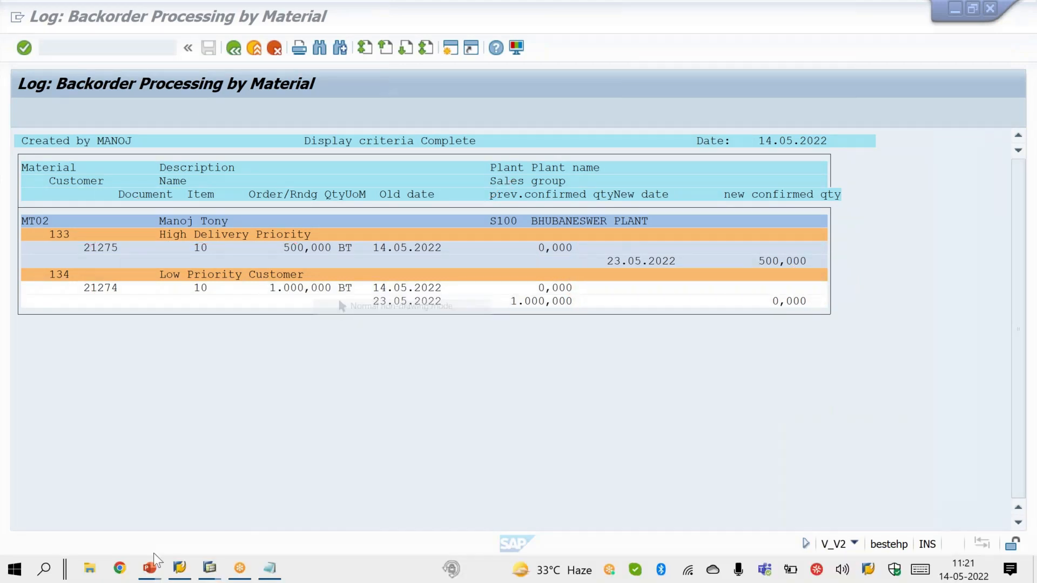
Step: Switch to the rescheduling slide in PowerPoint to compare the confirmed quantities, and advance the slide show
{"action": "mouse_move", "coordinate": [148, 574]}
{"action": "left_click", "coordinate": [241, 520]}
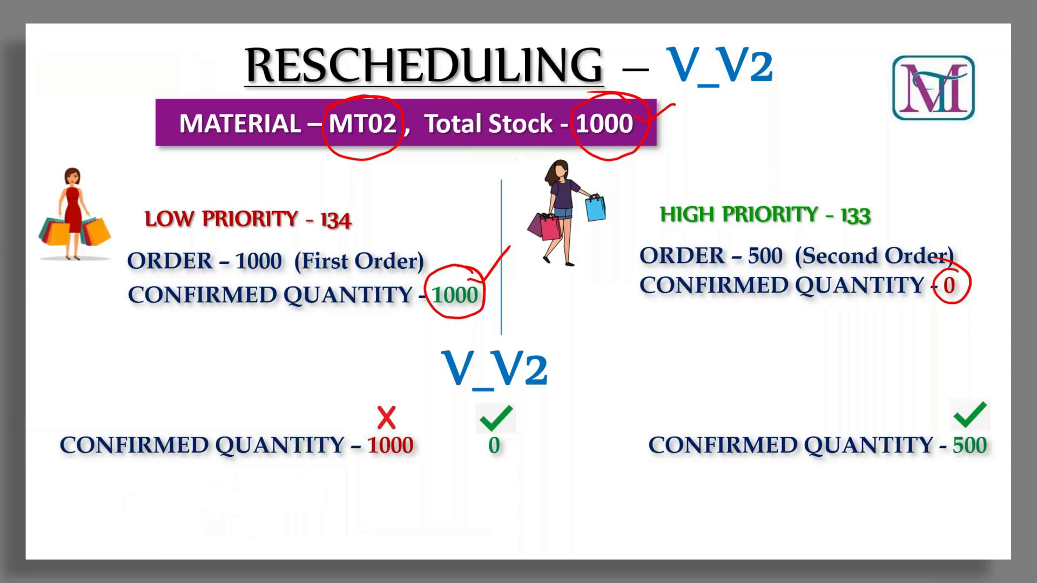
{"action": "key", "text": "Right"}
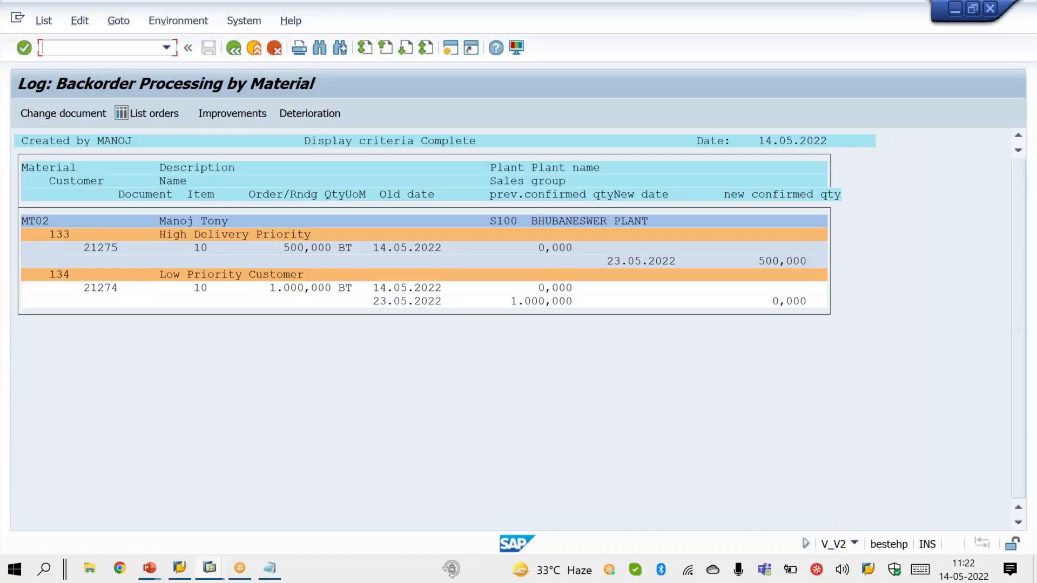
Step: Back in SAP, start transaction MM02 and open material MT02 for change
{"action": "type", "text": "/NXD"}
{"action": "key", "text": "BackSpace"}
{"action": "key", "text": "BackSpace"}
{"action": "type", "text": "MM02"}
{"action": "key", "text": "Return"}
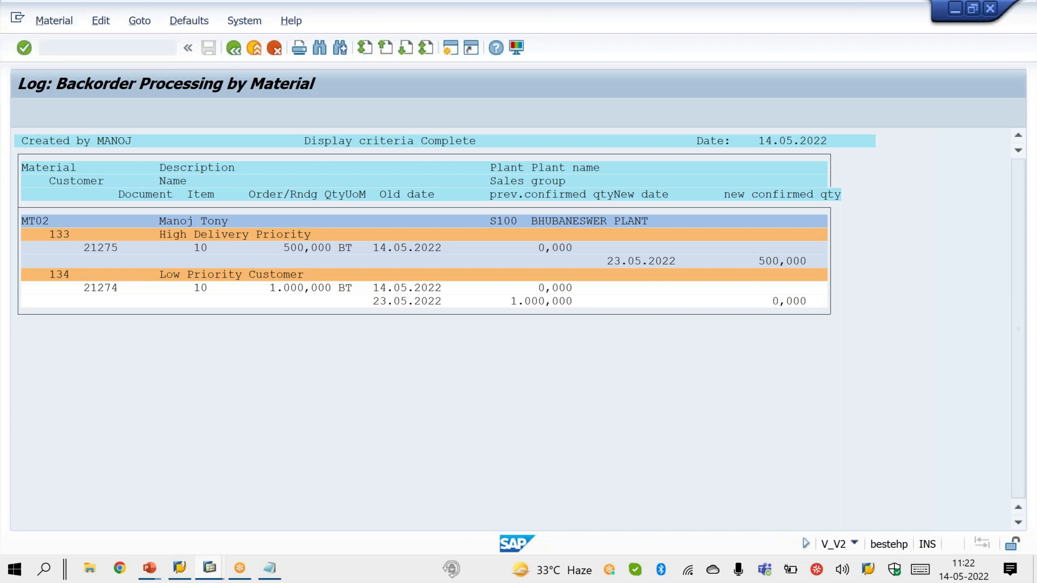
{"action": "key", "text": "Return"}
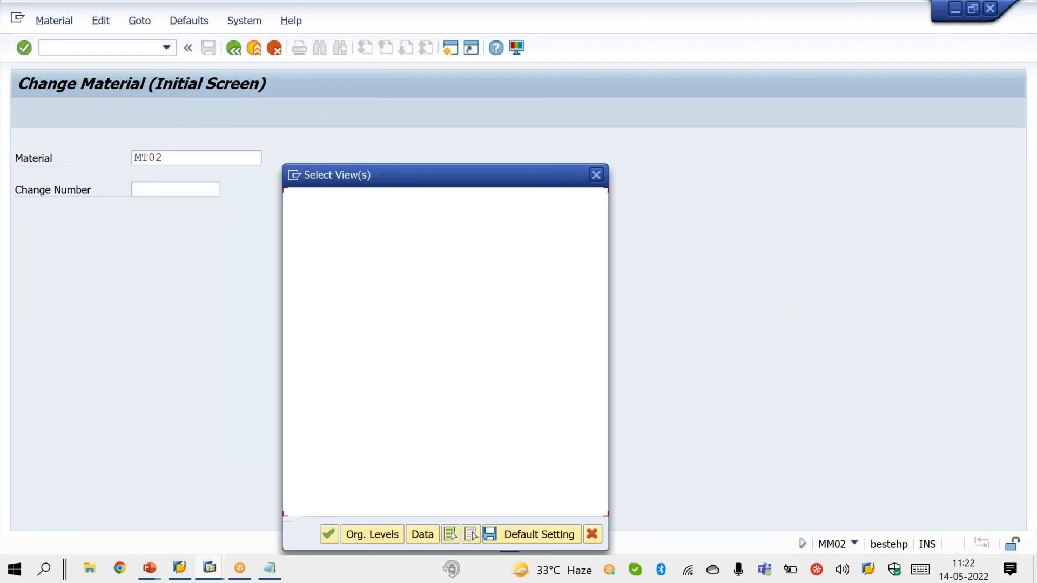
{"action": "key", "text": "Return"}
{"action": "key", "text": "Return"}
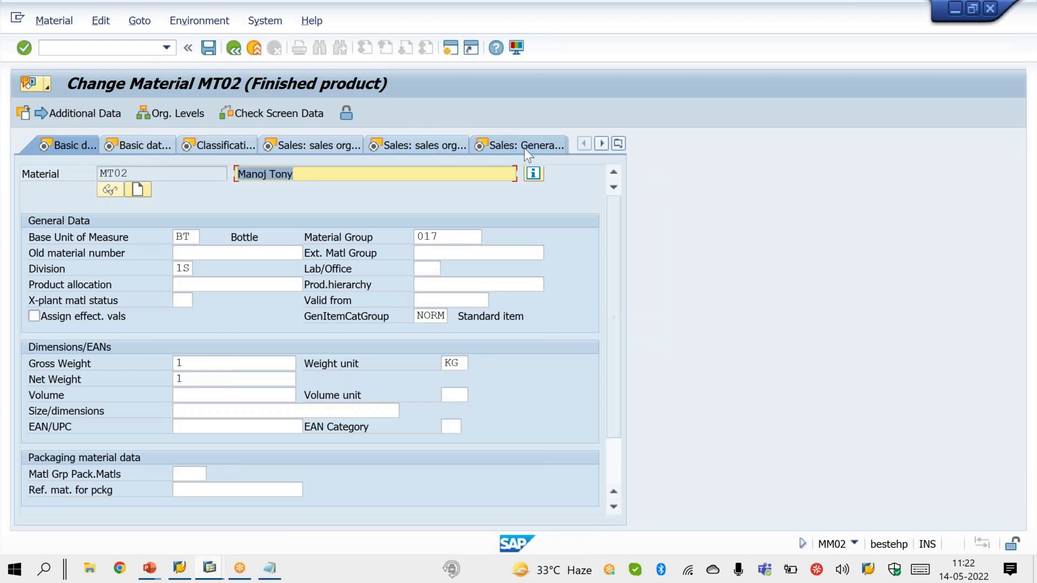
Step: Show MT02's Sales: General/Plant view, circle the availability check value with the pen, and clear the drawing
{"action": "left_click", "coordinate": [523, 148]}
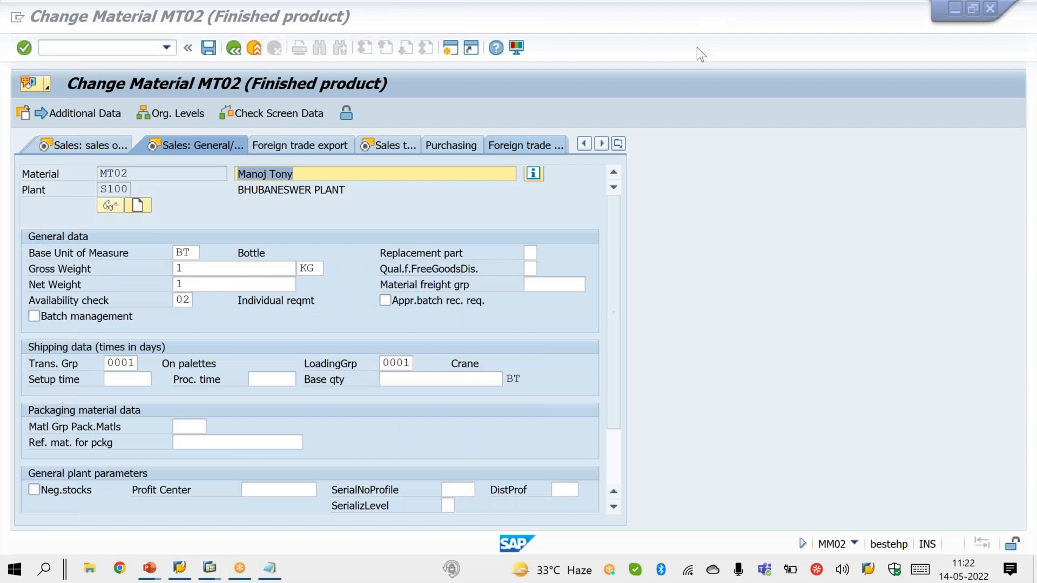
{"action": "key", "text": "ctrl+2"}
{"action": "mouse_move", "coordinate": [193, 285]}
{"action": "left_mouse_down"}
{"action": "mouse_move", "coordinate": [199, 292]}
{"action": "mouse_move", "coordinate": [186, 279]}
{"action": "mouse_move", "coordinate": [157, 294]}
{"action": "left_mouse_up"}
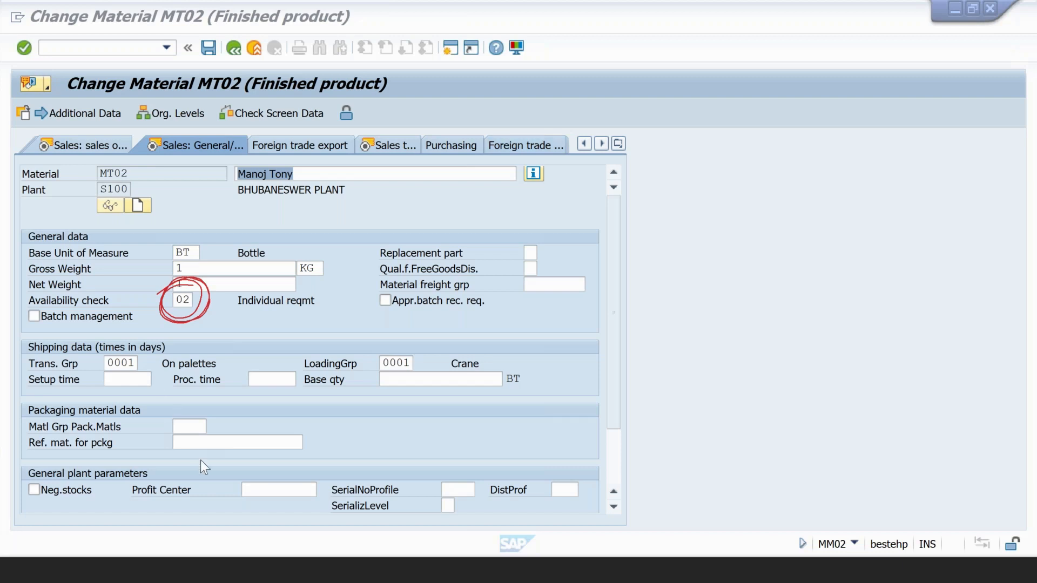
{"action": "left_click", "coordinate": [210, 491]}
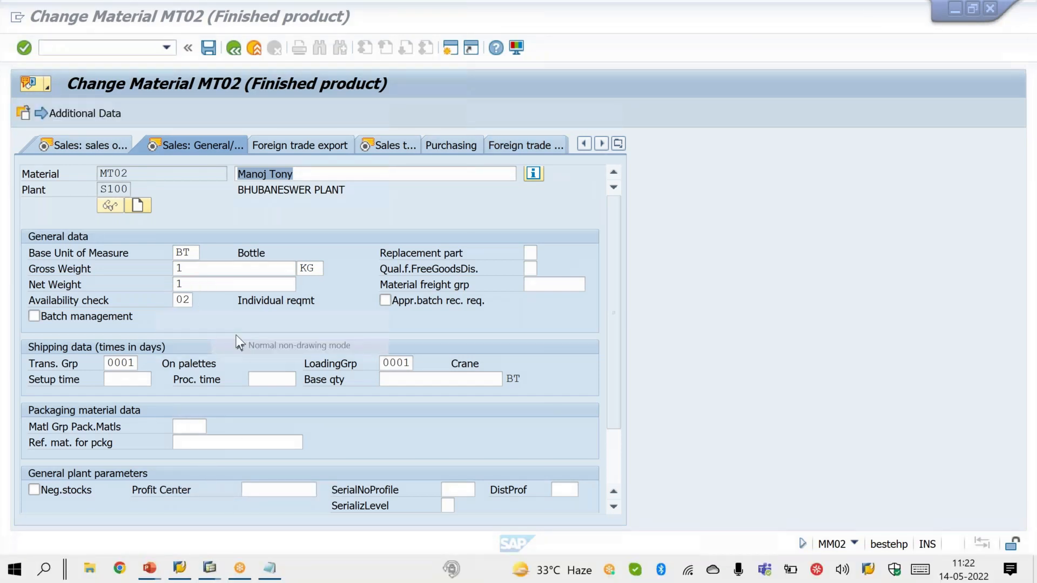
Step: List the checking groups offered for MT02's availability check, close the list, and switch to the pre-condition slide in PowerPoint
{"action": "left_click", "coordinate": [189, 298]}
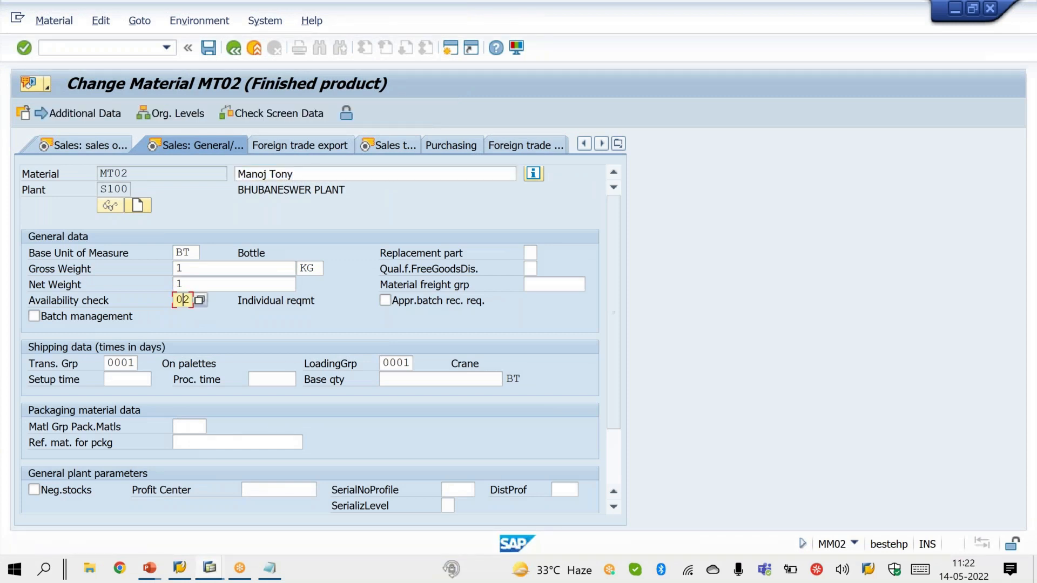
{"action": "left_click", "coordinate": [197, 301]}
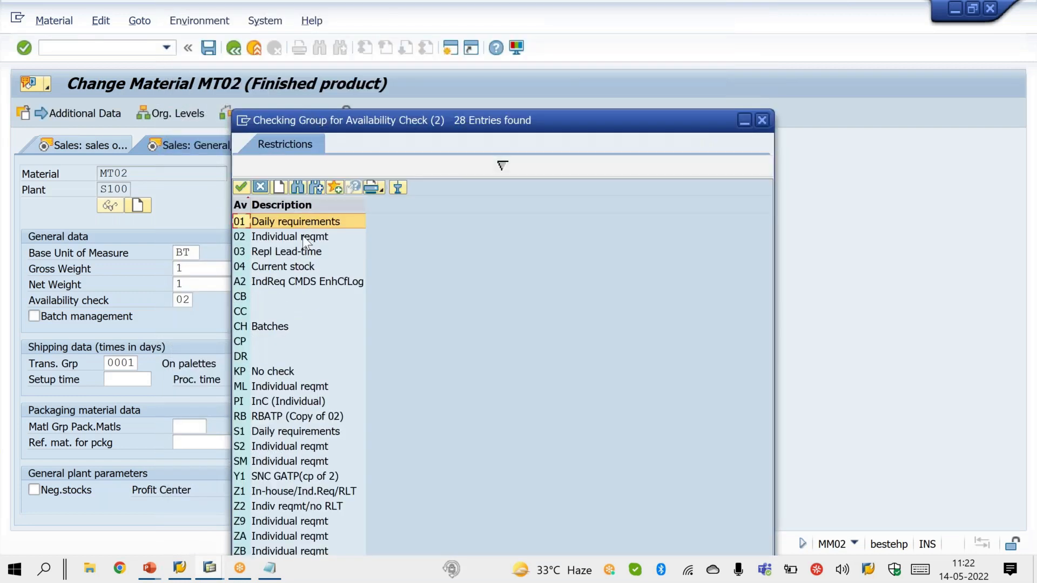
{"action": "left_click", "coordinate": [762, 120]}
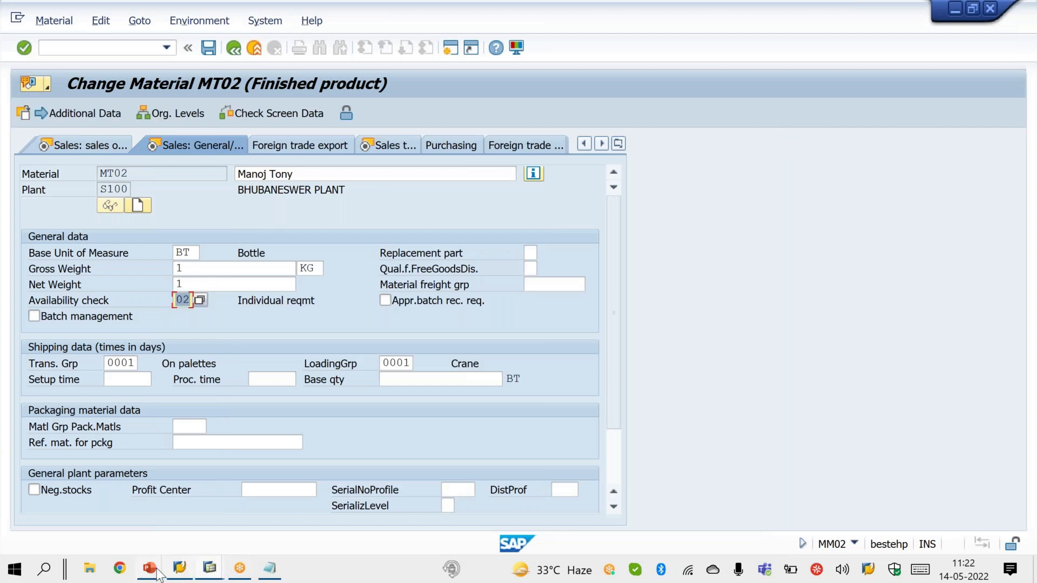
{"action": "mouse_move", "coordinate": [150, 568]}
{"action": "left_click", "coordinate": [244, 526]}
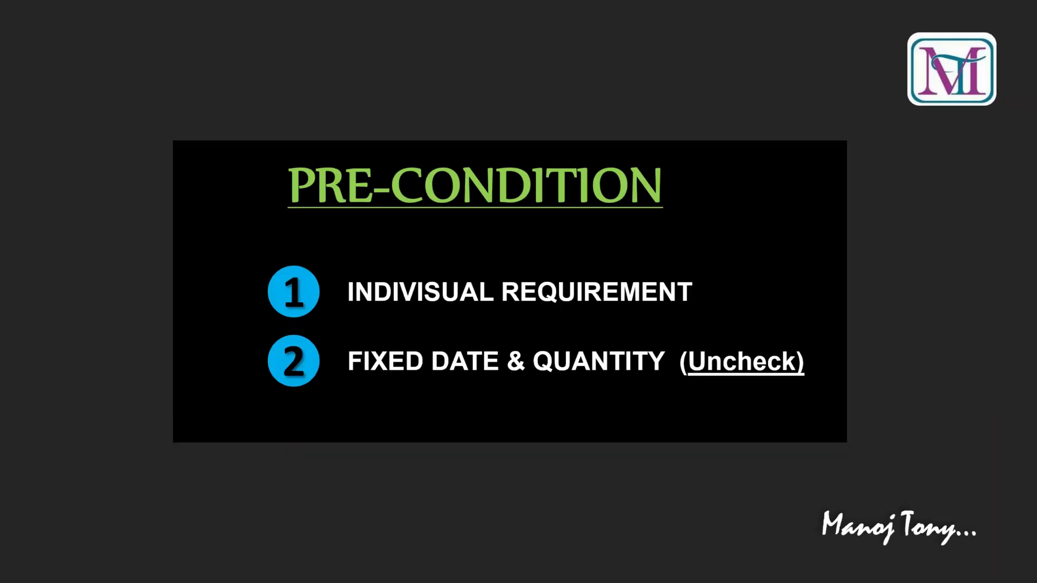
Step: Tick the individual requirement and fixed date and quantity points on the pre-condition slide with the pen
{"action": "left_click_drag", "start_coordinate": [702, 288], "coordinate": [763, 270]}
{"action": "left_click_drag", "start_coordinate": [665, 335], "coordinate": [724, 313]}
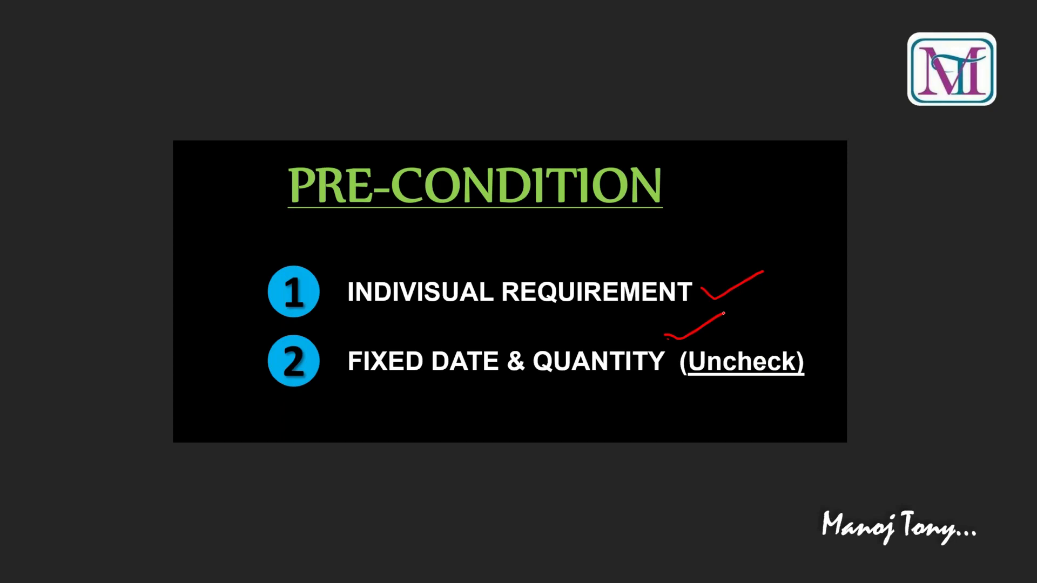
Step: Switch back to SAP, start transaction SPRO and open the SAP Reference IMG
{"action": "key", "text": "alt+Tab"}
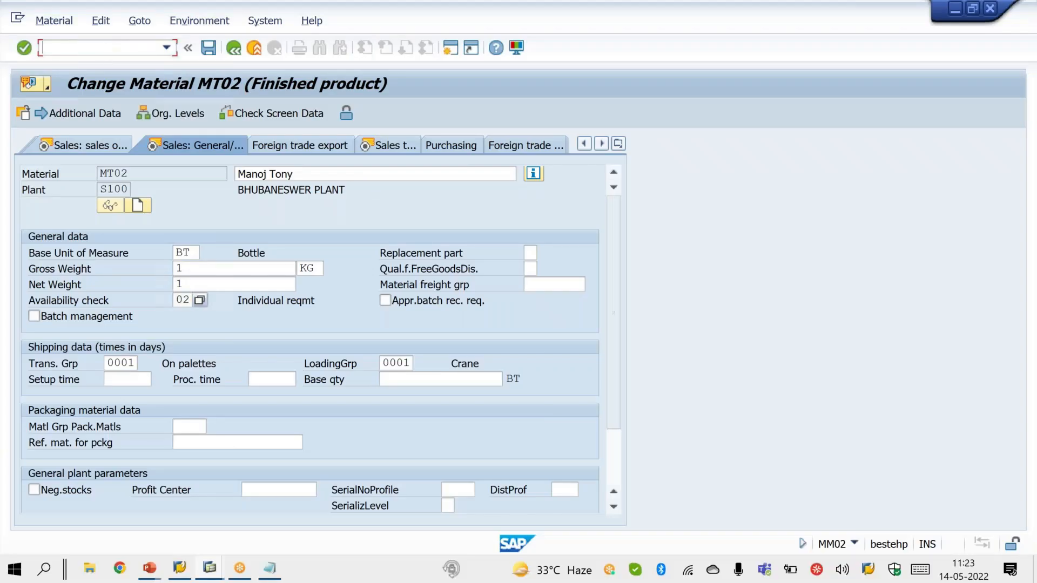
{"action": "type", "text": "/nmm02"}
{"action": "key", "text": "Return"}
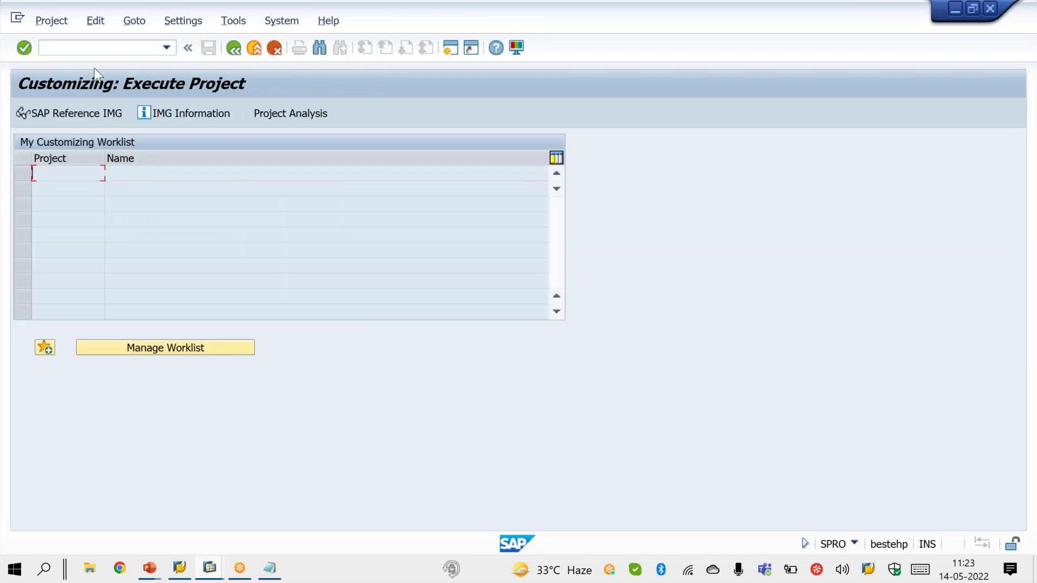
{"action": "left_click", "coordinate": [93, 108]}
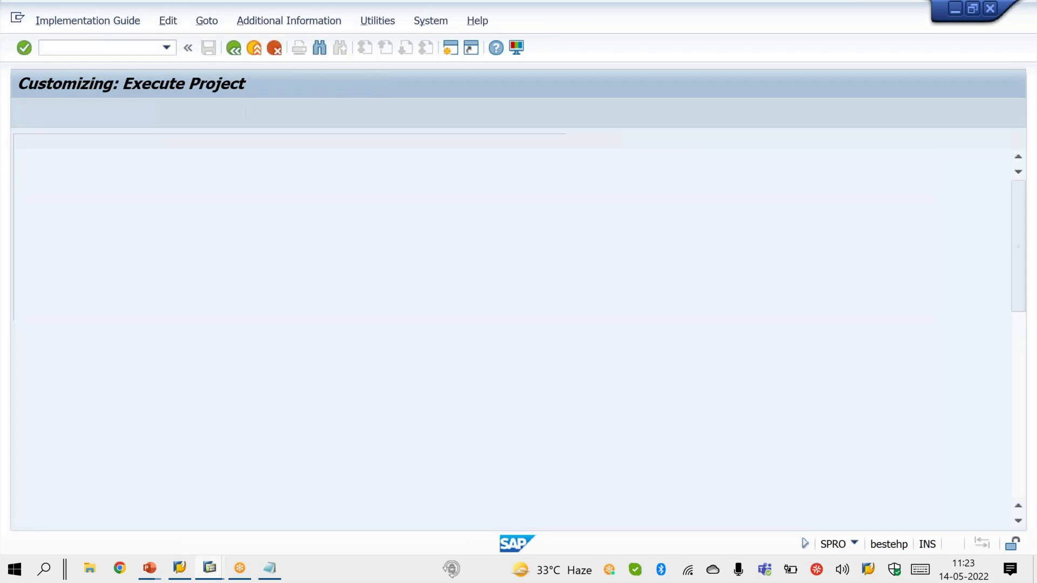
Step: Clear the command field and expand Sales and Distribution in the IMG structure
{"action": "key", "text": "Down"}
{"action": "key", "text": "Down"}
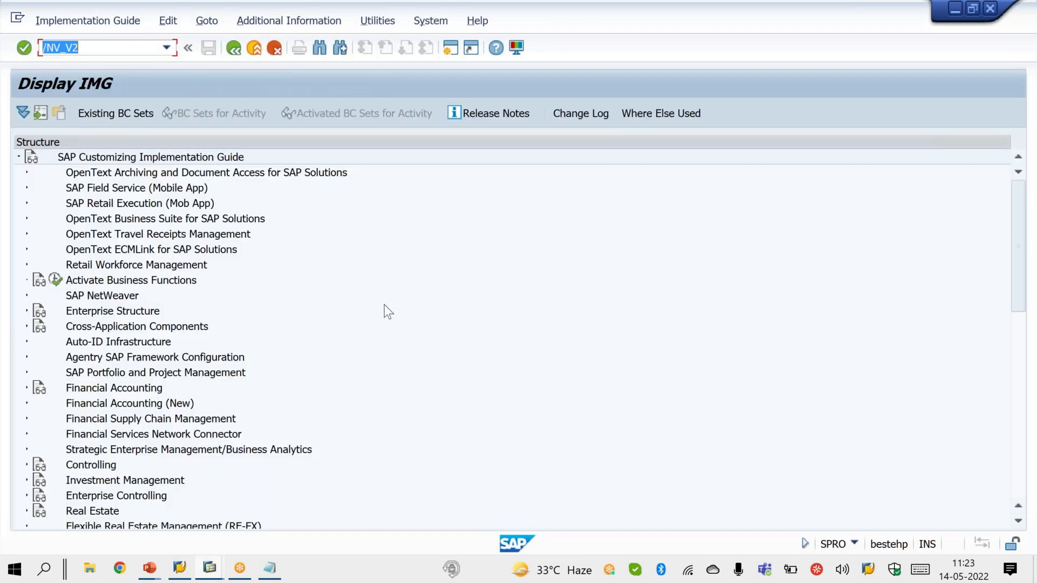
{"action": "key", "text": "BackSpace"}
{"action": "left_click", "coordinate": [368, 301]}
{"action": "key", "text": "Down"}
{"action": "key", "text": "Down"}
{"action": "key", "text": "Down"}
{"action": "key", "text": "Down"}
{"action": "key", "text": "Down"}
{"action": "key", "text": "Down"}
{"action": "key", "text": "Down"}
{"action": "key", "text": "Down"}
{"action": "key", "text": "Down"}
{"action": "key", "text": "Down"}
{"action": "key", "text": "Down"}
{"action": "key", "text": "Down"}
{"action": "key", "text": "Down"}
{"action": "key", "text": "Down"}
{"action": "key", "text": "Down"}
{"action": "key", "text": "Down"}
{"action": "key", "text": "Down"}
{"action": "key", "text": "Down"}
{"action": "key", "text": "Down"}
{"action": "key", "text": "Down"}
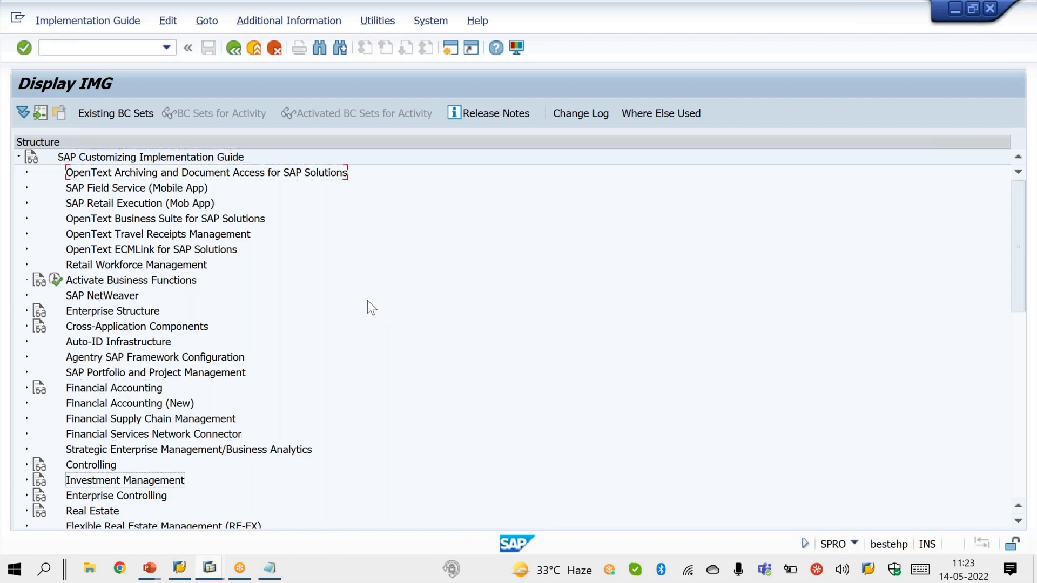
{"action": "key", "text": "Down"}
{"action": "key", "text": "Down"}
{"action": "key", "text": "Down"}
{"action": "key", "text": "Down"}
{"action": "key", "text": "Down"}
{"action": "key", "text": "Down"}
{"action": "key", "text": "Down"}
{"action": "key", "text": "Down"}
{"action": "key", "text": "Down"}
{"action": "key", "text": "Down"}
{"action": "key", "text": "Down"}
{"action": "key", "text": "Down"}
{"action": "key", "text": "Down"}
{"action": "key", "text": "Down"}
{"action": "key", "text": "Down"}
{"action": "key", "text": "Down"}
{"action": "key", "text": "Down"}
{"action": "key", "text": "Down"}
{"action": "key", "text": "Down"}
{"action": "key", "text": "Down"}
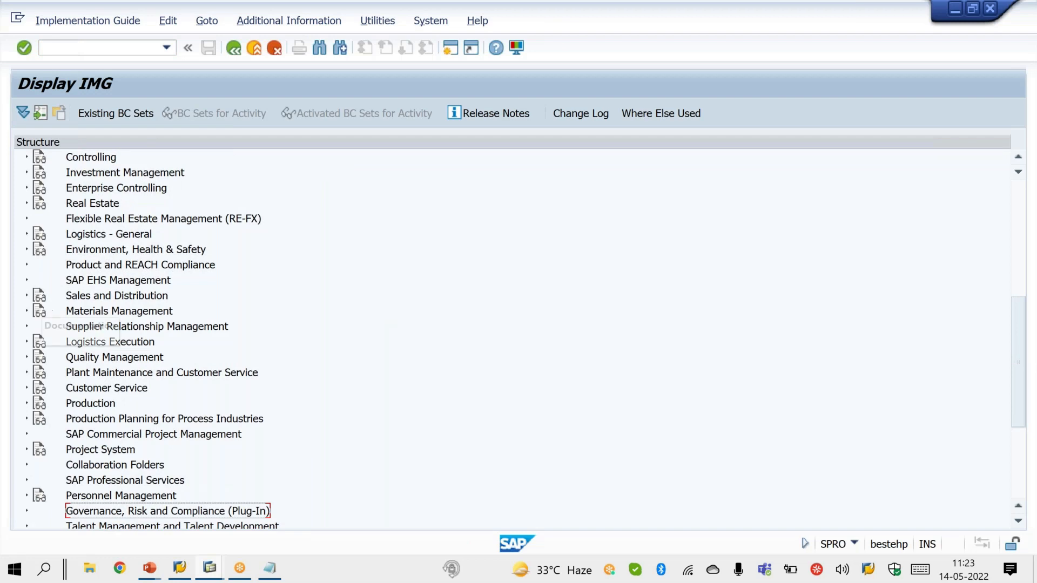
{"action": "left_click", "coordinate": [27, 293]}
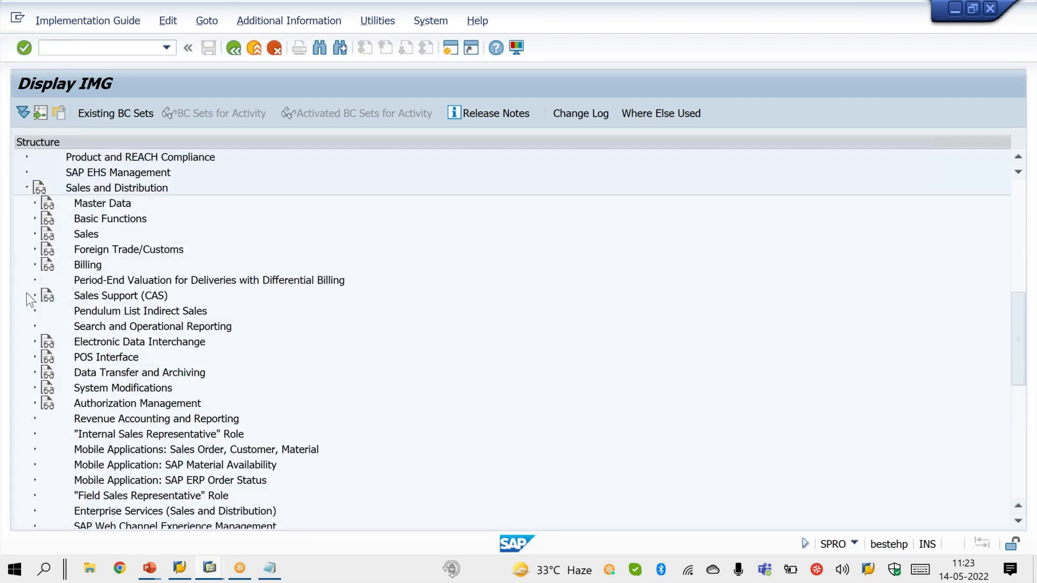
Step: Expand Basic Functions, Availability Check and Transfer of Requirements, Availability Check, down to Availability Check with ATP Logic or Against Planning
{"action": "left_click", "coordinate": [34, 219]}
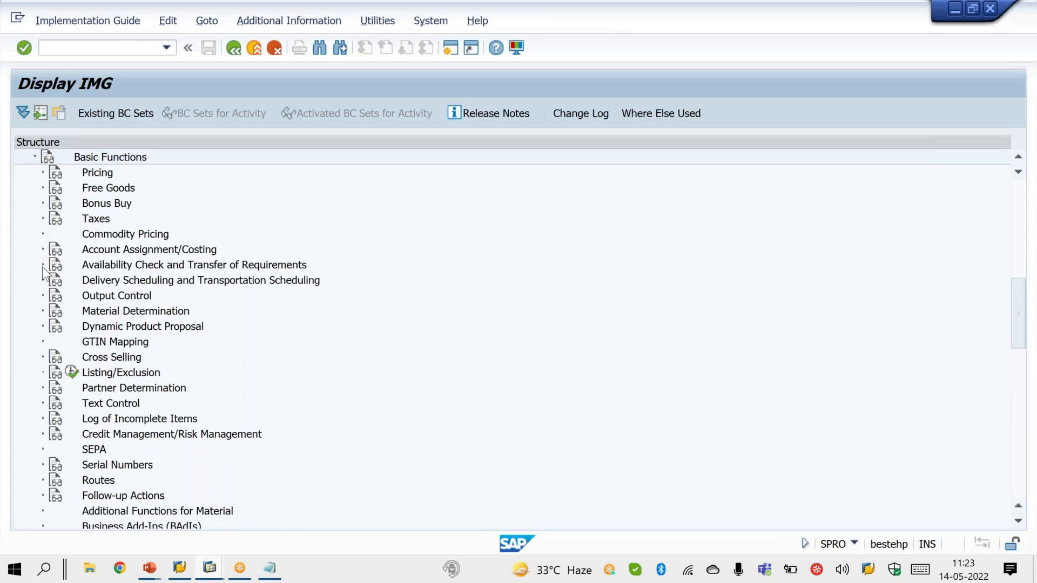
{"action": "left_click", "coordinate": [43, 265]}
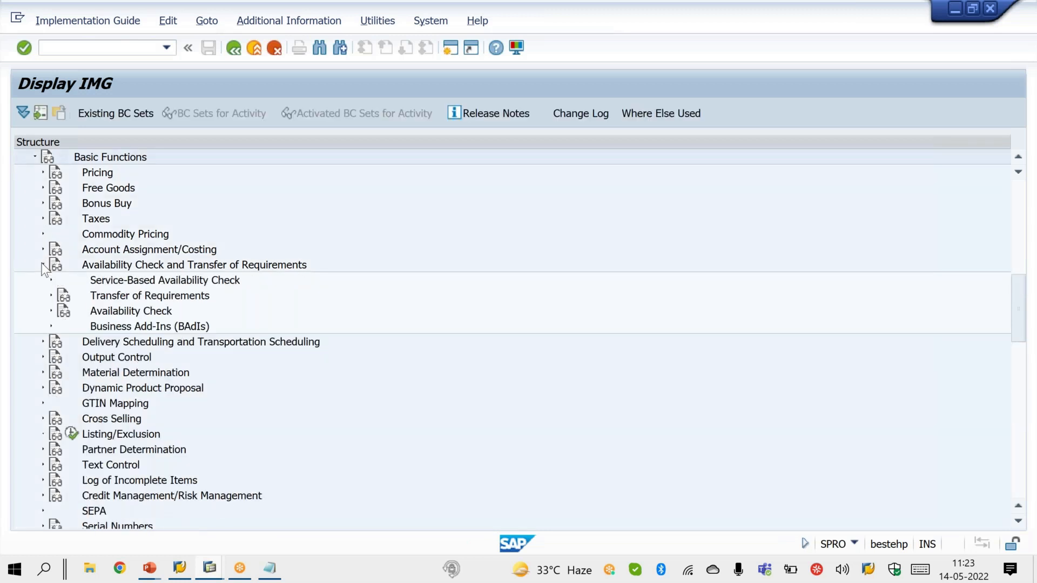
{"action": "left_click", "coordinate": [52, 311]}
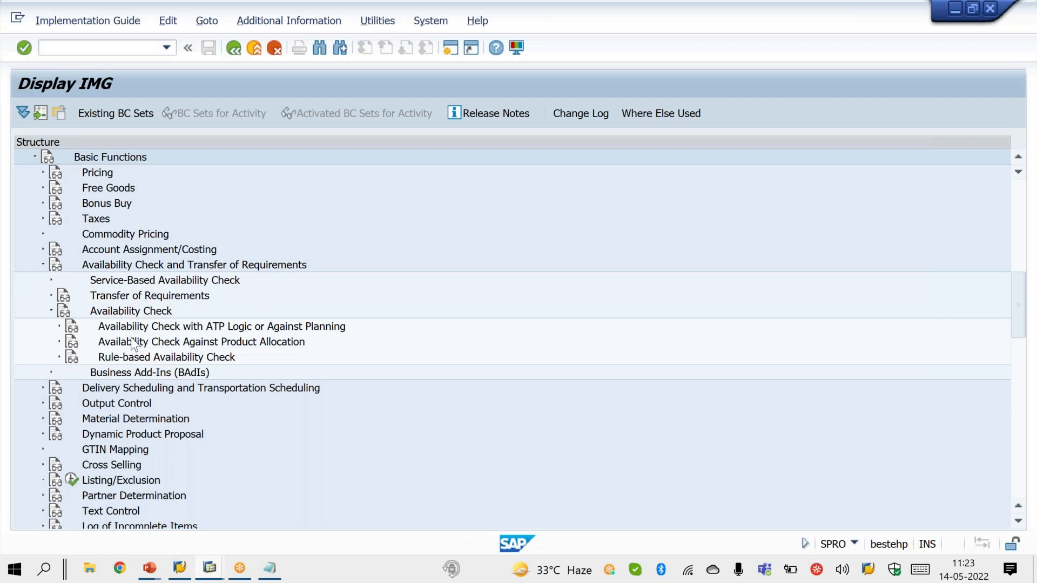
{"action": "left_click", "coordinate": [58, 325]}
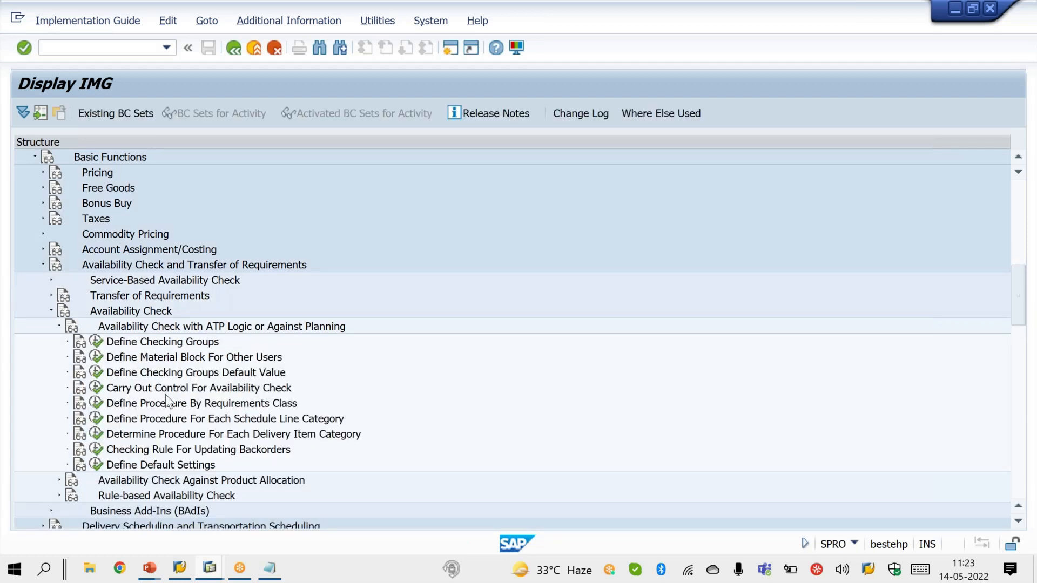
Step: Open Carry Out Control For Availability Check and position the list at availability check 02 with checking rule BO
{"action": "left_click", "coordinate": [167, 393]}
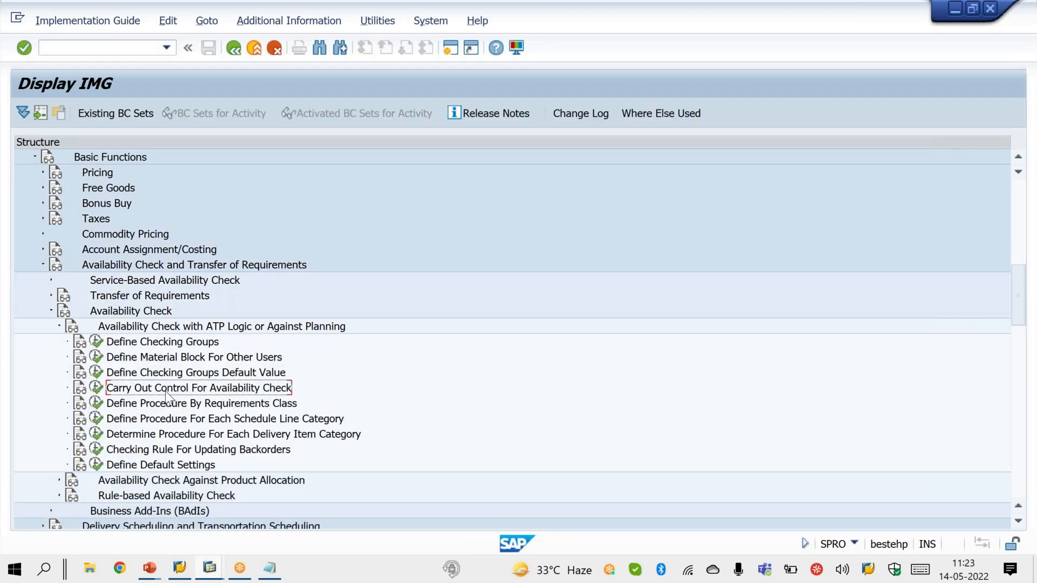
{"action": "left_click", "coordinate": [96, 389]}
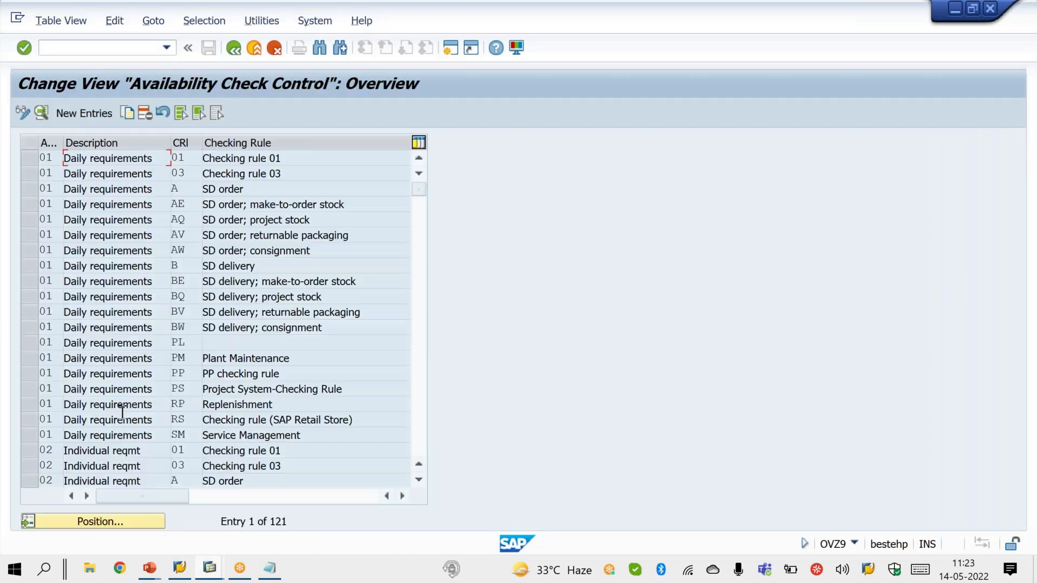
{"action": "left_click", "coordinate": [135, 520]}
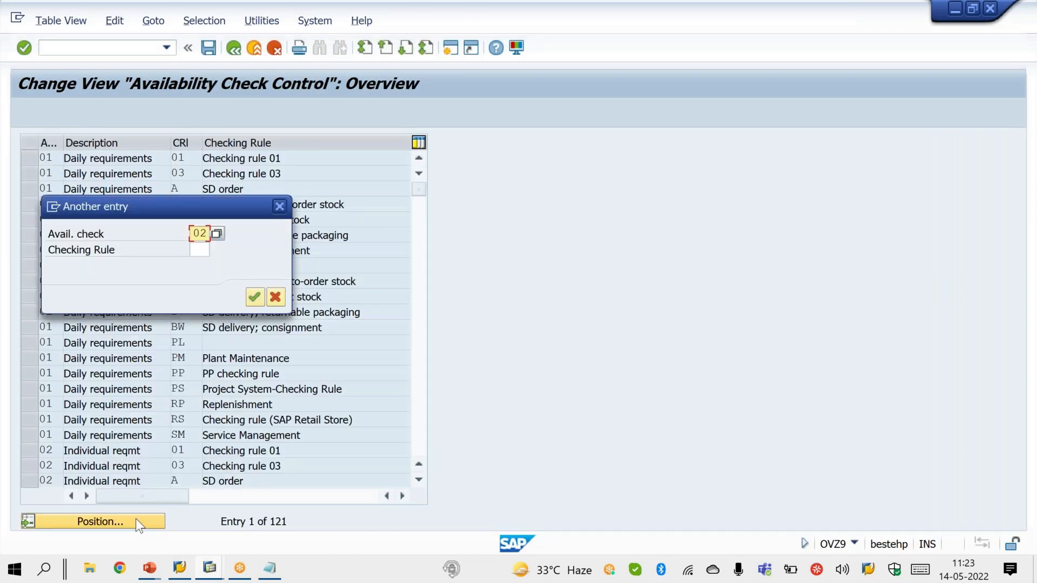
{"action": "key", "text": "Tab"}
{"action": "type", "text": "BO"}
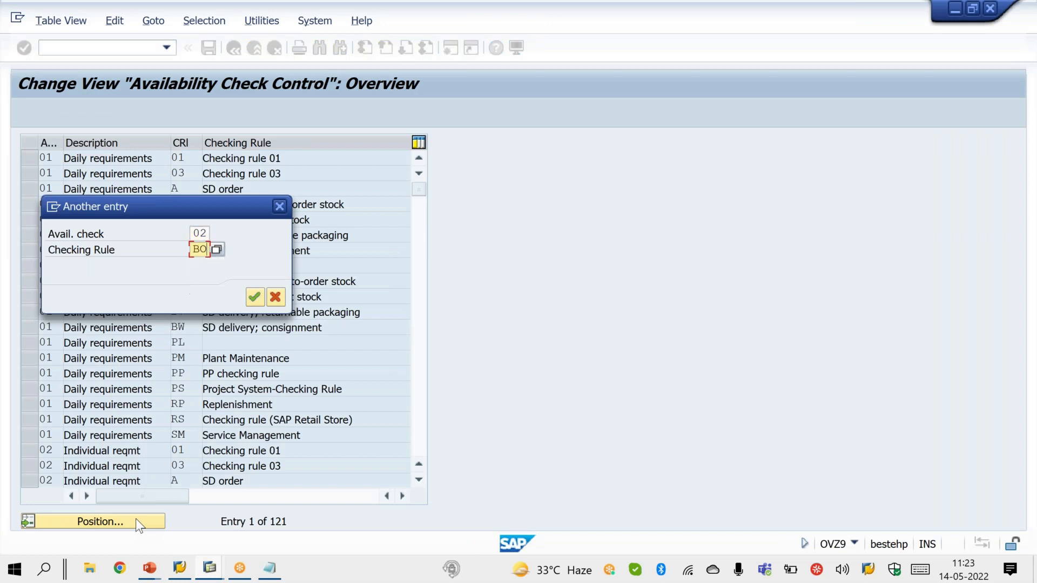
{"action": "key", "text": "Return"}
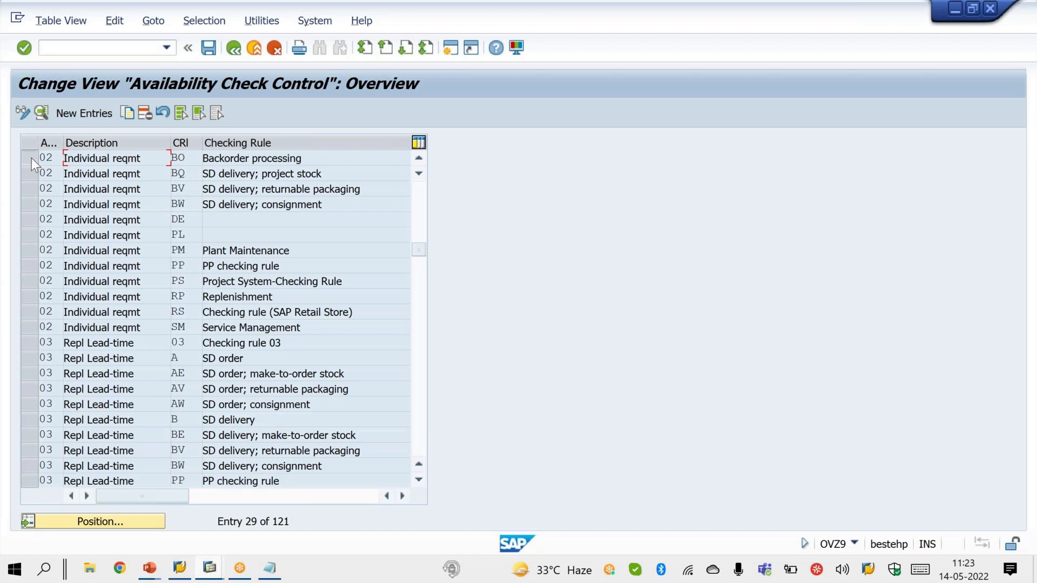
Step: Select the individual requirement row for backorder processing to point it out, and return to the IMG structure
{"action": "left_click", "coordinate": [31, 158]}
{"action": "left_click", "coordinate": [146, 313]}
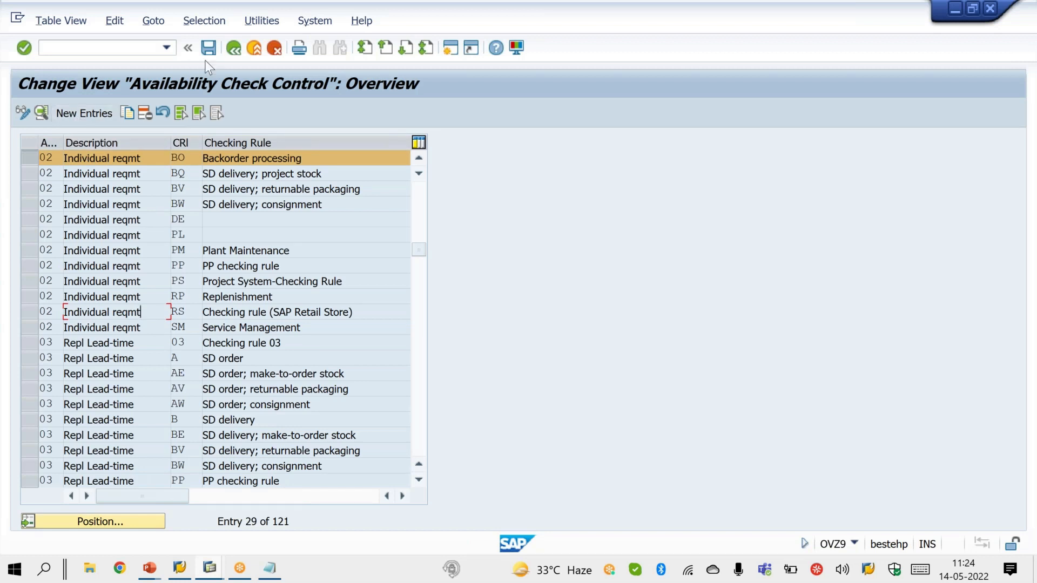
{"action": "left_click", "coordinate": [234, 48]}
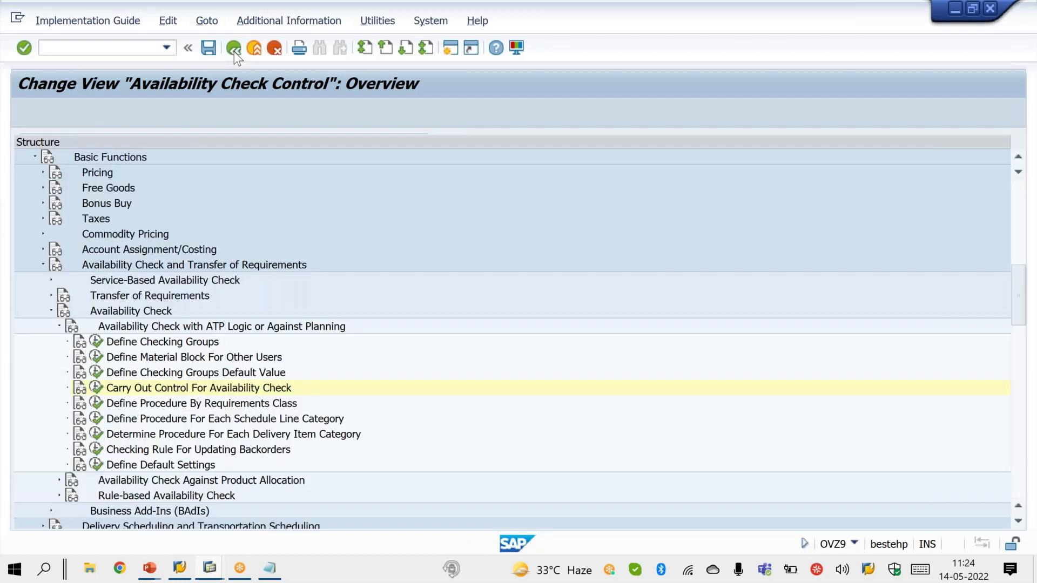
Step: Open Checking Rule For Updating Backorders and position the list at plant S100
{"action": "left_click", "coordinate": [96, 452]}
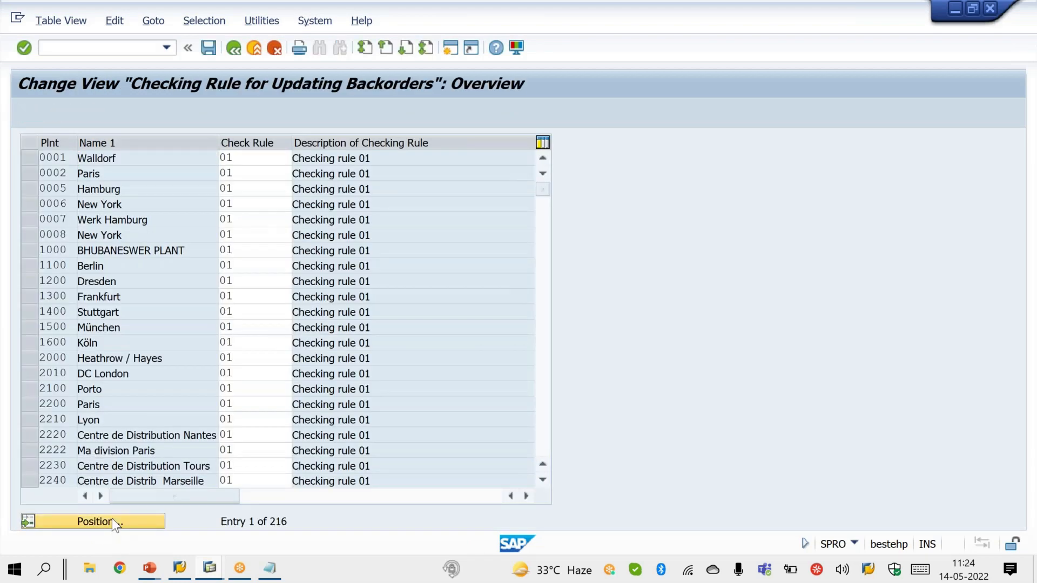
{"action": "left_click", "coordinate": [112, 521]}
{"action": "type", "text": "S100"}
{"action": "key", "text": "Return"}
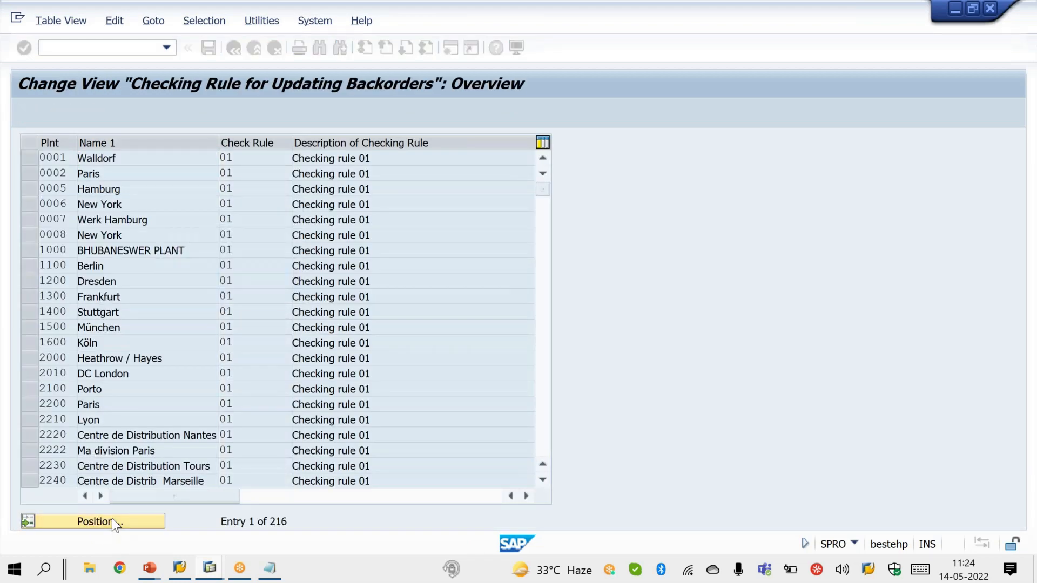
Step: Circle the BO check rule and tick plant S100 with the pen, clear the drawing, and return to the IMG structure
{"action": "left_click", "coordinate": [673, 44]}
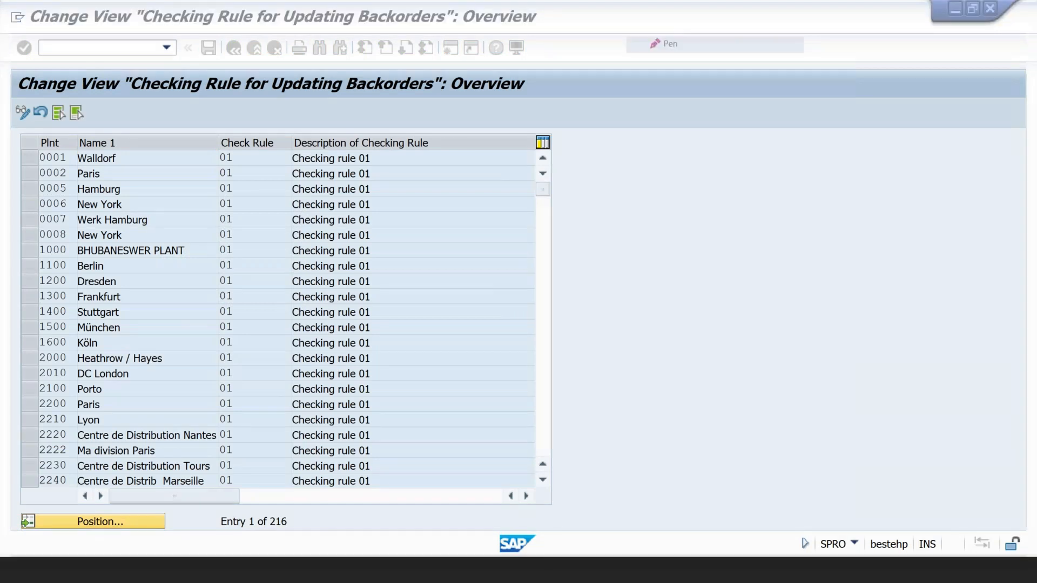
{"action": "left_click_drag", "start_coordinate": [244, 143], "coordinate": [193, 156]}
{"action": "left_click_drag", "start_coordinate": [38, 159], "coordinate": [29, 161]}
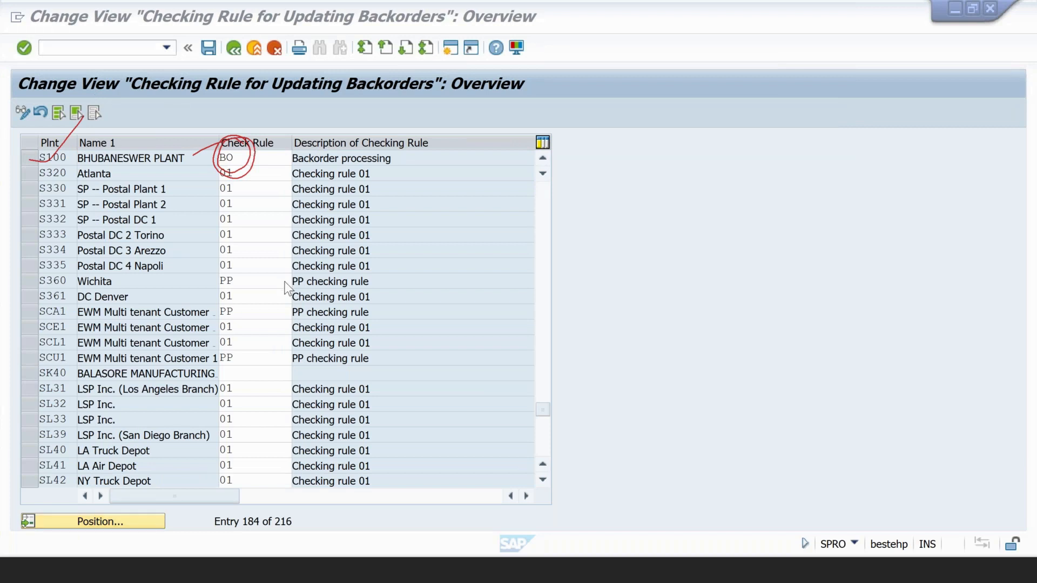
{"action": "key", "text": "Escape"}
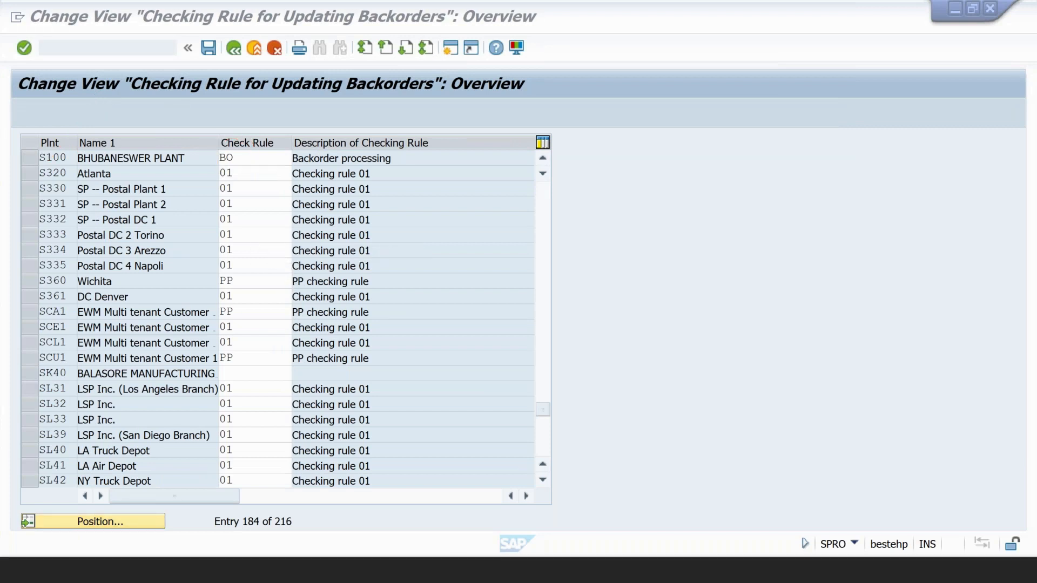
{"action": "left_click", "coordinate": [234, 49]}
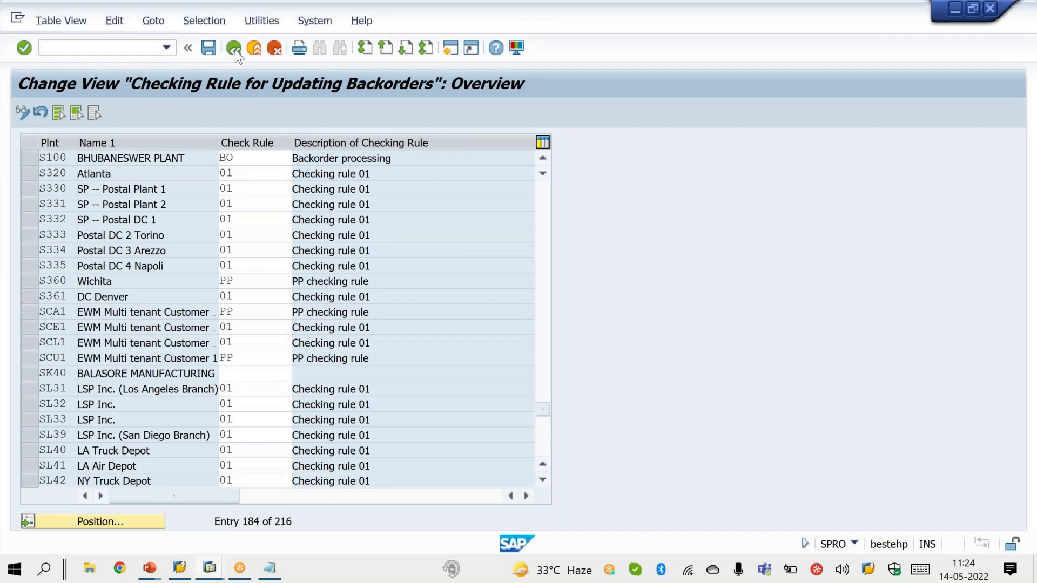
Step: Open Define Default Settings and position the list at sales organization S100, distribution channel 1S and division 1S
{"action": "left_click", "coordinate": [97, 465]}
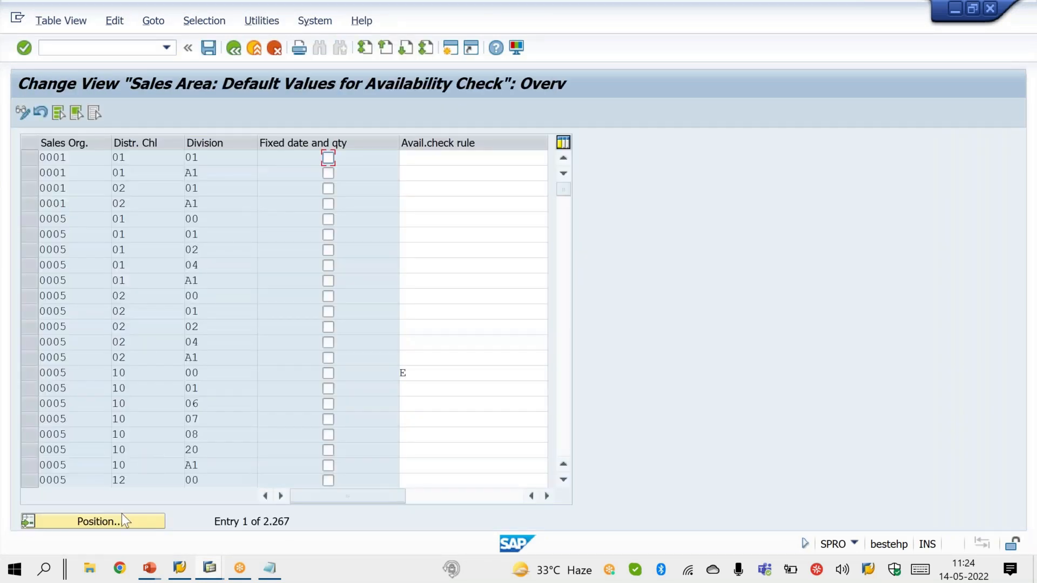
{"action": "left_click", "coordinate": [121, 518]}
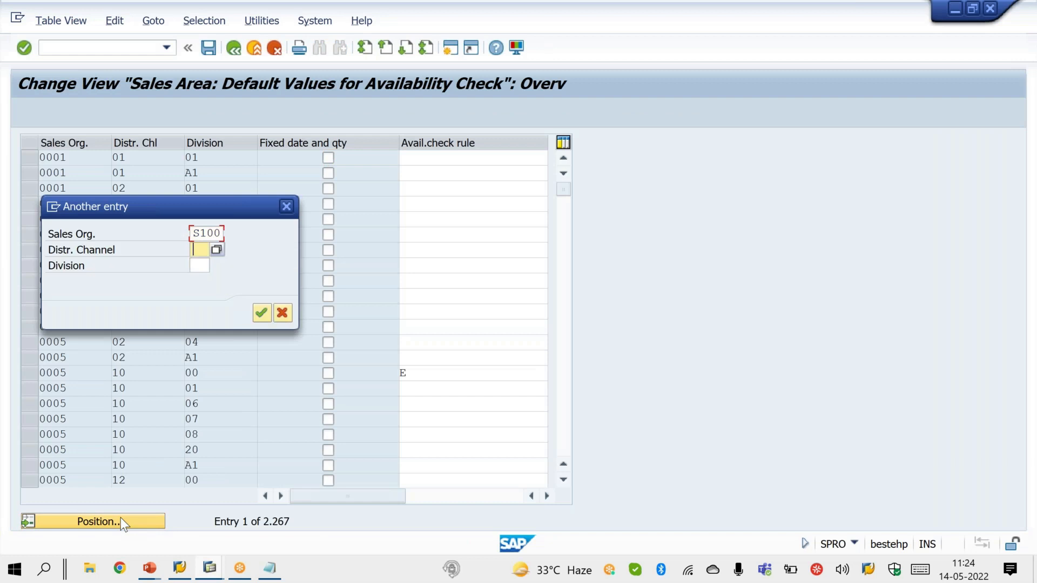
{"action": "type", "text": "1S"}
{"action": "key", "text": "Tab"}
{"action": "type", "text": "1S"}
{"action": "key", "text": "Return"}
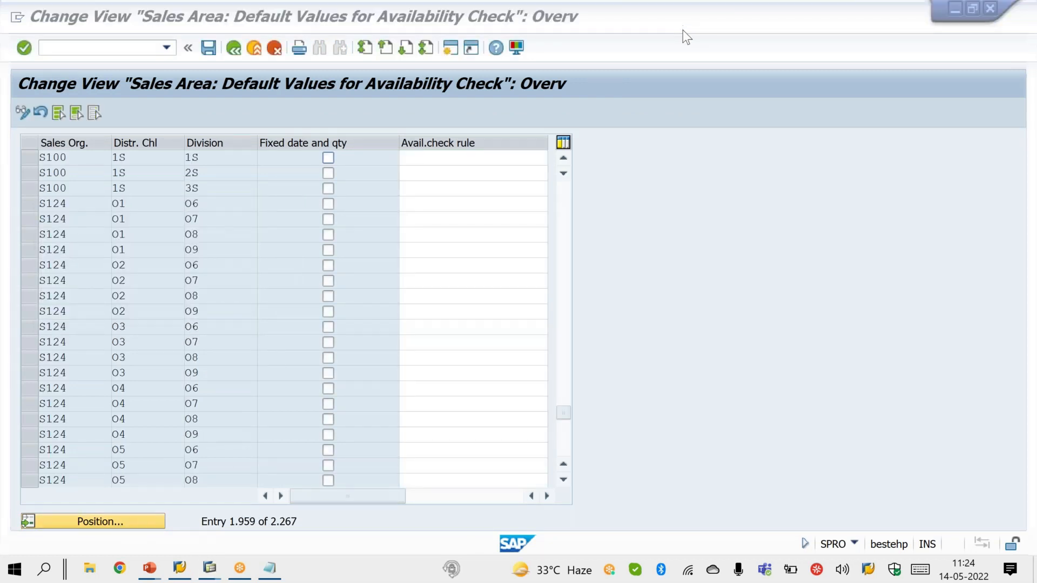
Step: Mark the Fixed date and qty checkbox of the first S100 row with the pen, clear the drawing, and switch to the pre-condition slide in PowerPoint
{"action": "left_click", "coordinate": [685, 50]}
{"action": "mouse_move", "coordinate": [338, 138]}
{"action": "left_mouse_down"}
{"action": "mouse_move", "coordinate": [352, 153]}
{"action": "mouse_move", "coordinate": [325, 171]}
{"action": "mouse_move", "coordinate": [346, 162]}
{"action": "left_mouse_up"}
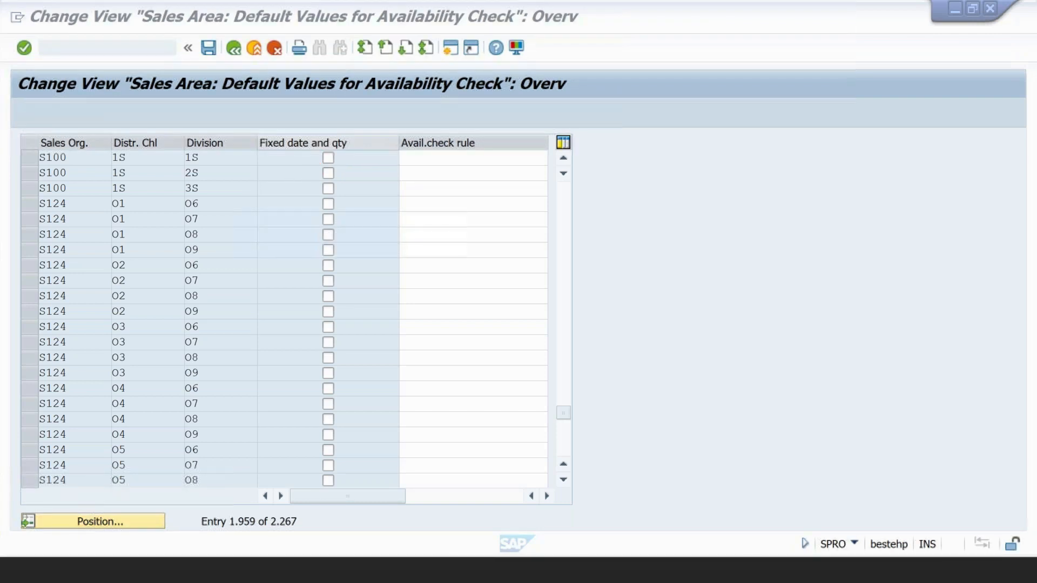
{"action": "left_click", "coordinate": [215, 539]}
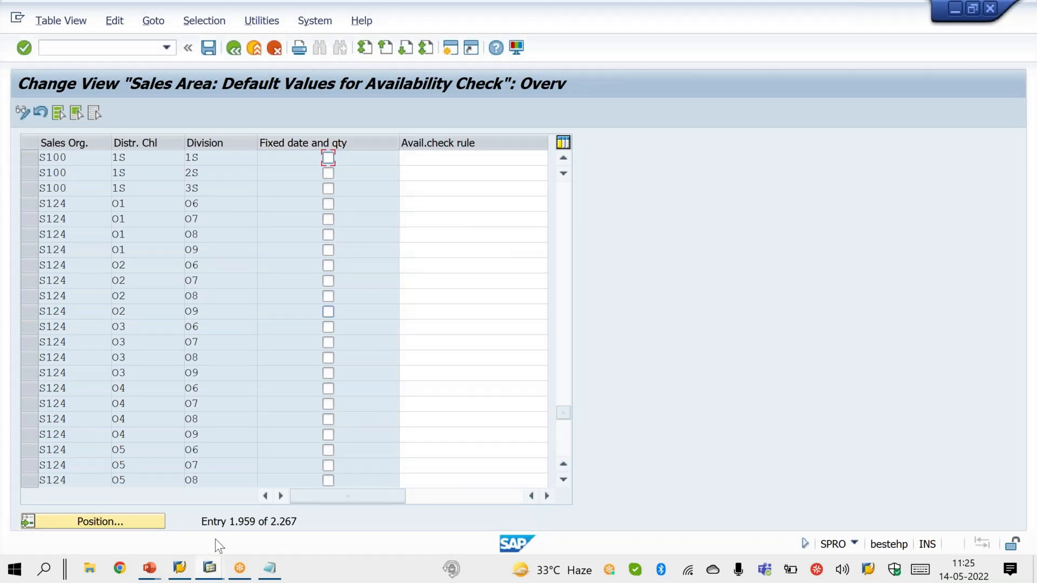
{"action": "left_click", "coordinate": [155, 571]}
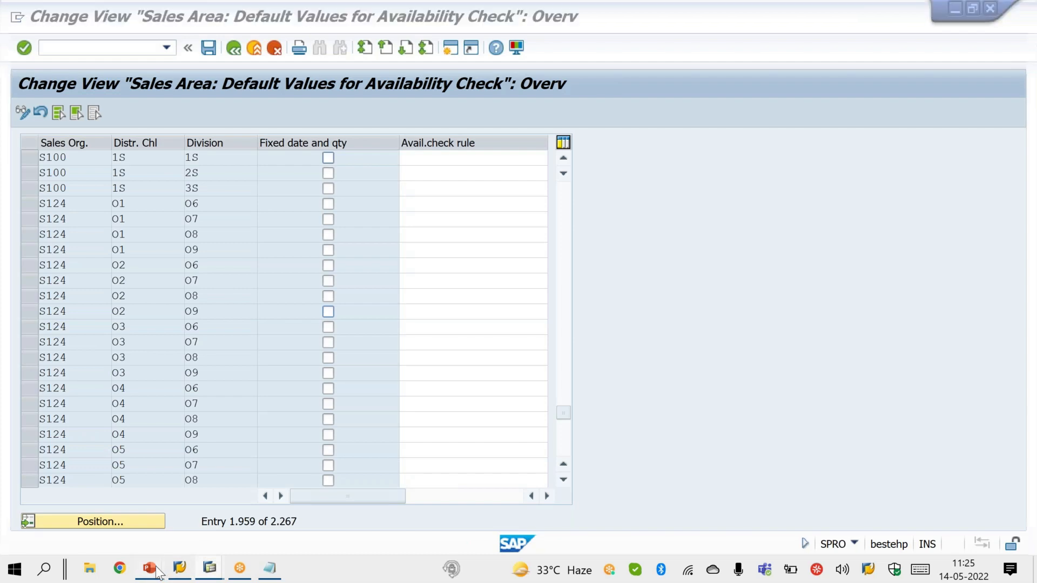
{"action": "left_click", "coordinate": [249, 511]}
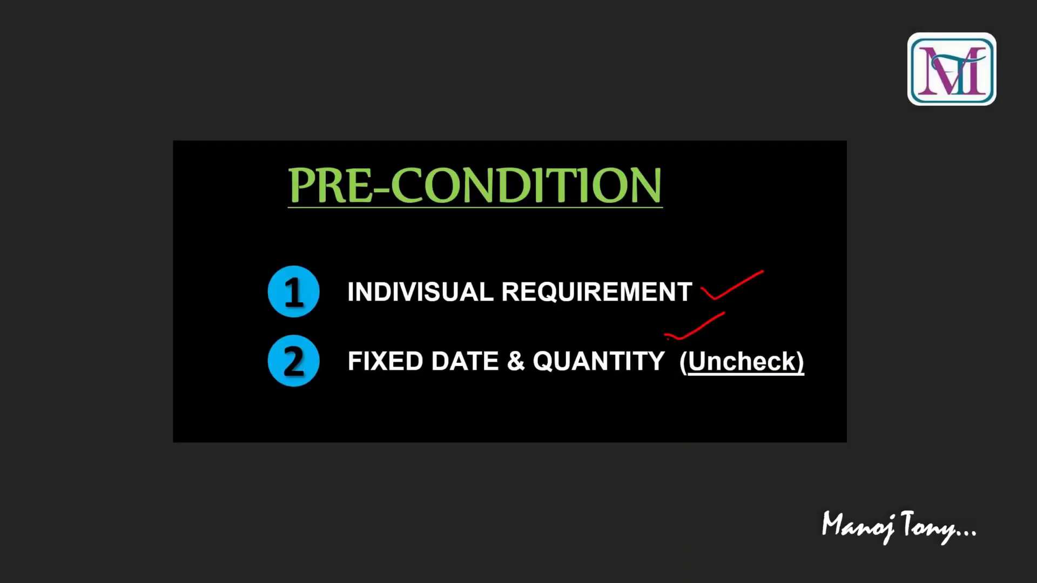